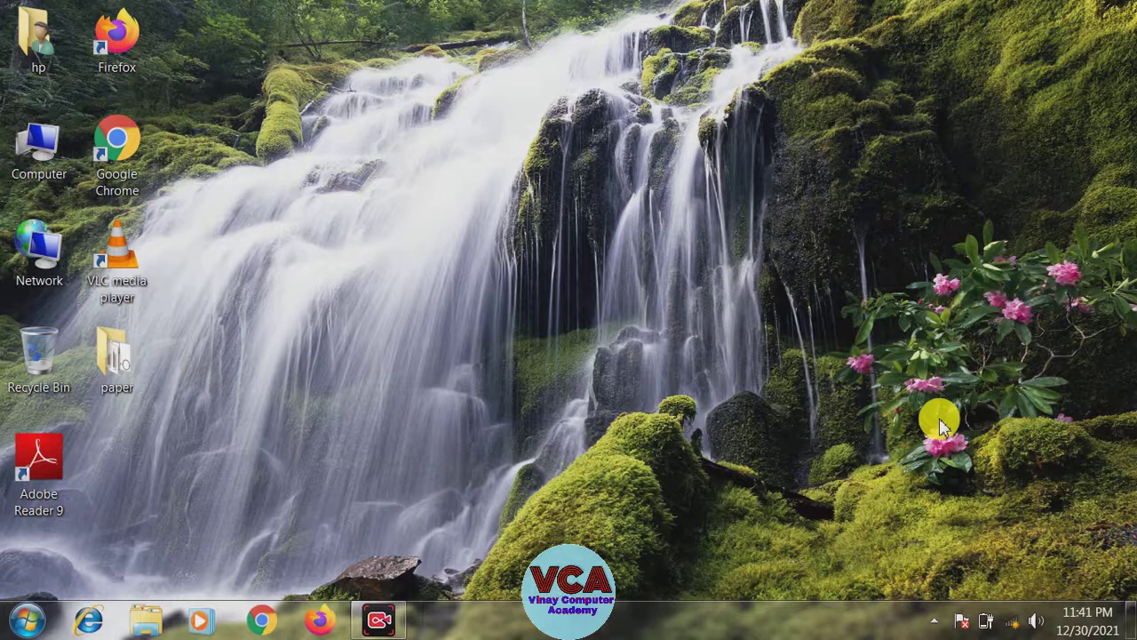
Launch Microsoft Word 2010 from the Start menu and close the activation warning
click(28, 620)
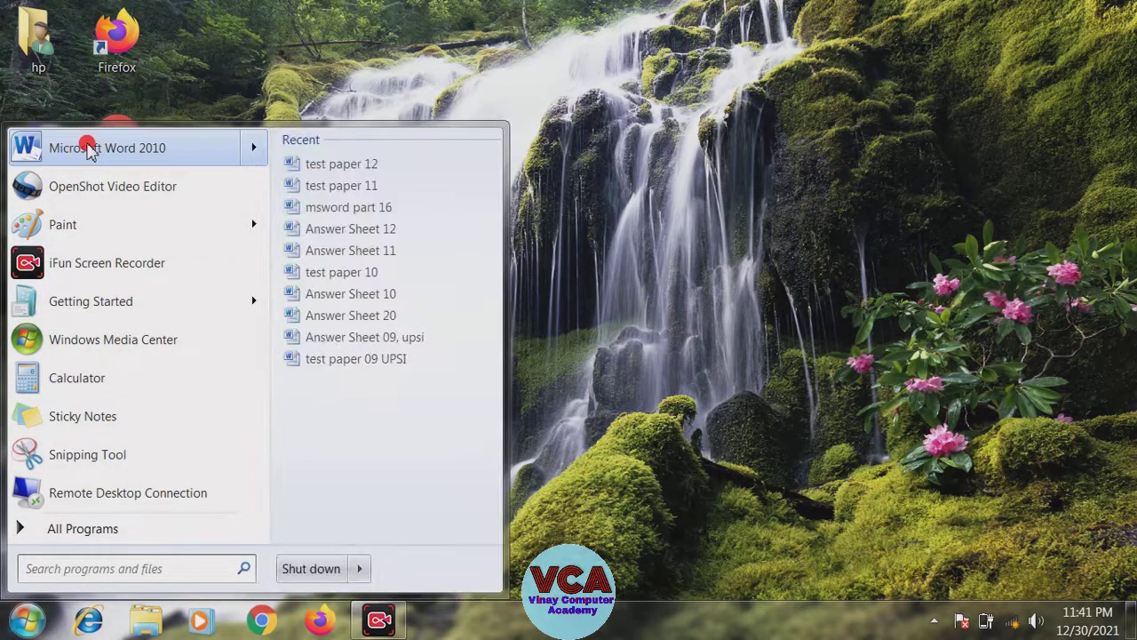
click(89, 149)
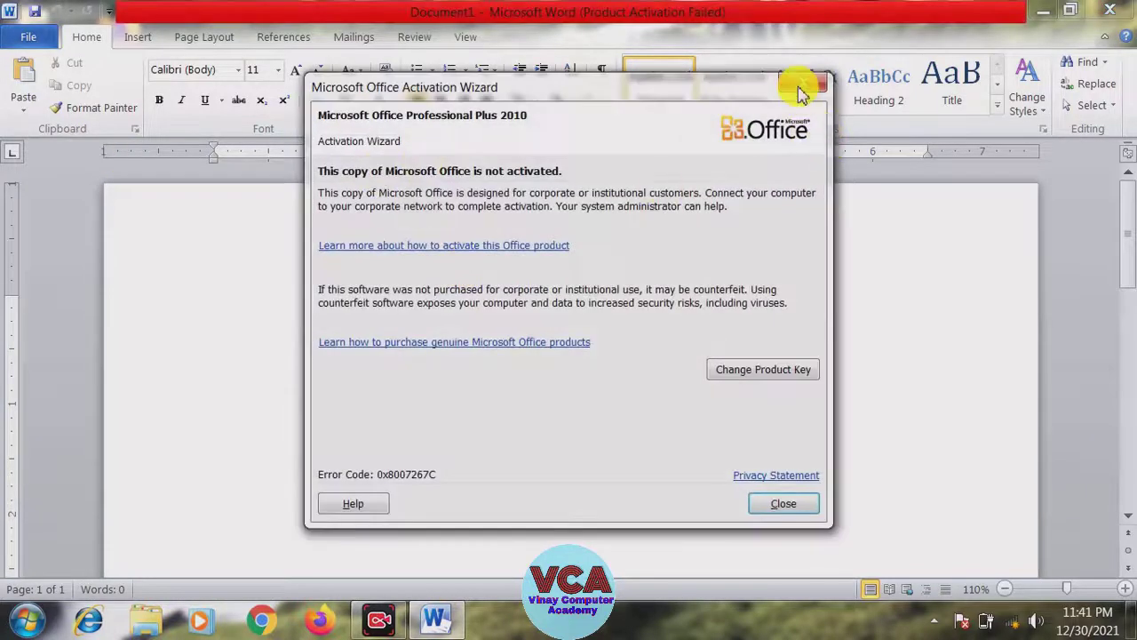
click(815, 85)
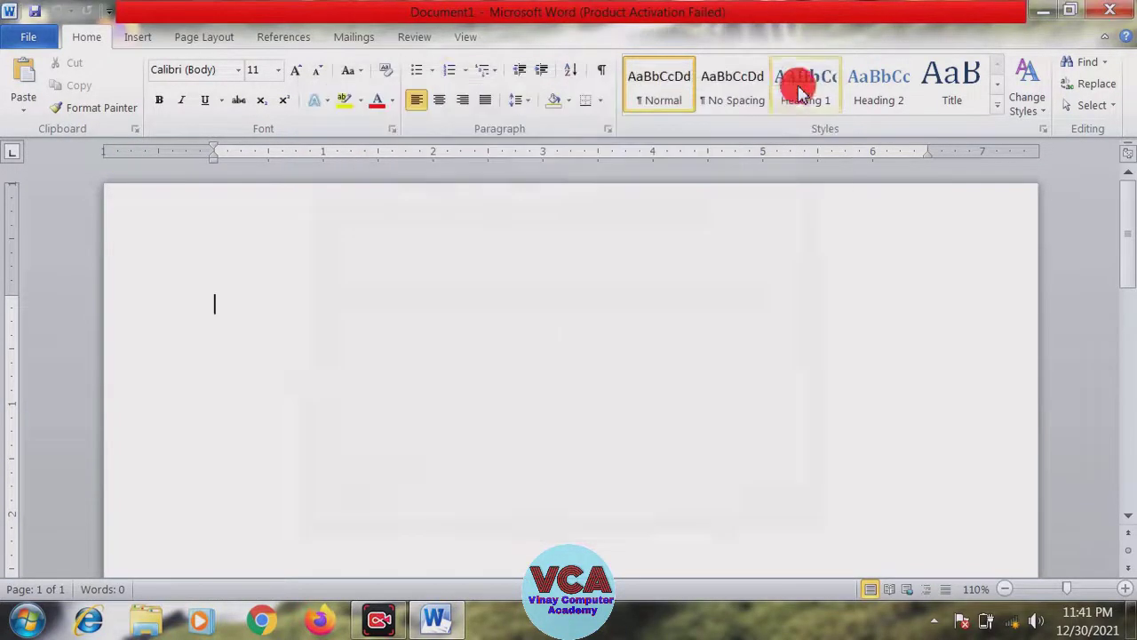
Switch the ribbon to the References tab to reach the index tools
click(284, 39)
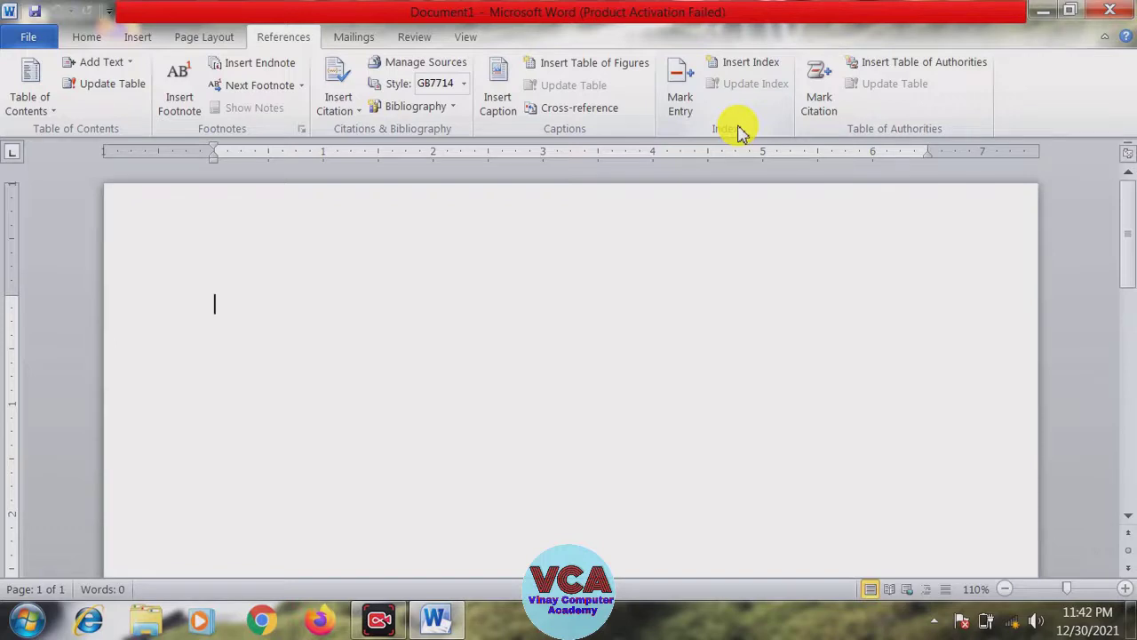
Generate sample paragraphs with =rand() and enlarge all the text two font sizes
text(=ra)
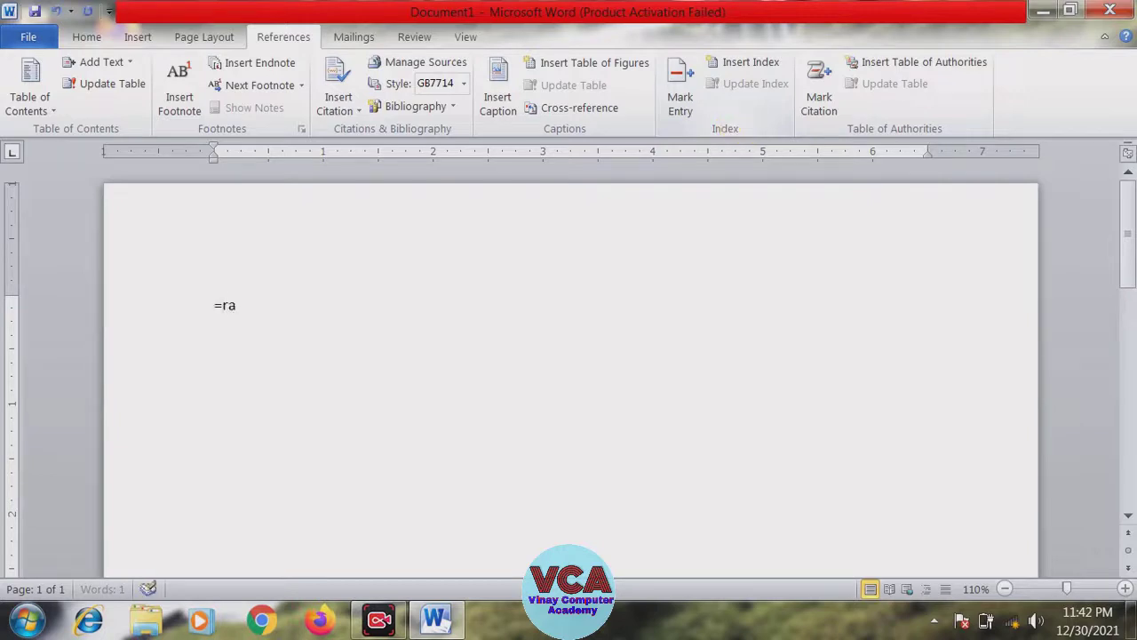
text(nd())
key(Return)
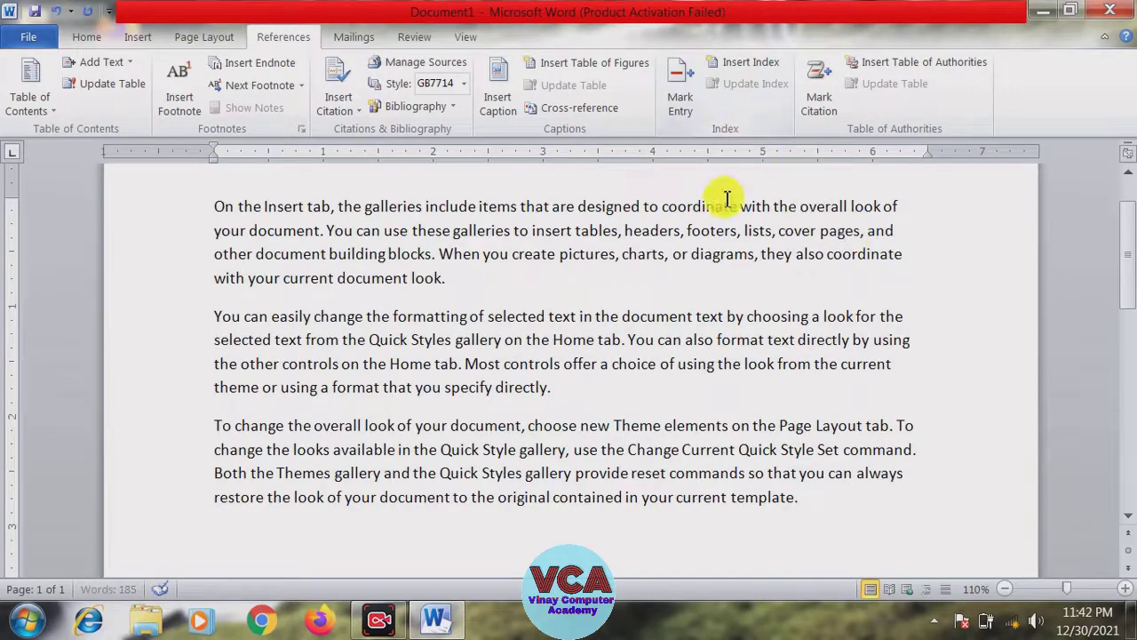
mouse_move(214, 206)
mouse_down()
mouse_move(711, 430)
mouse_move(799, 498)
mouse_up()
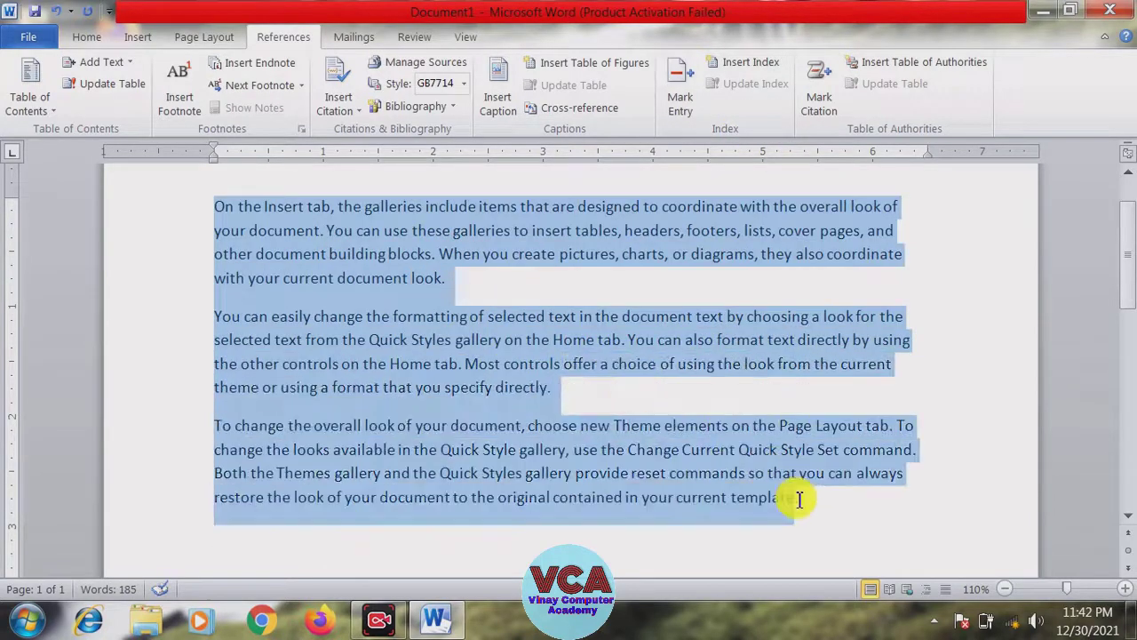
click(549, 391)
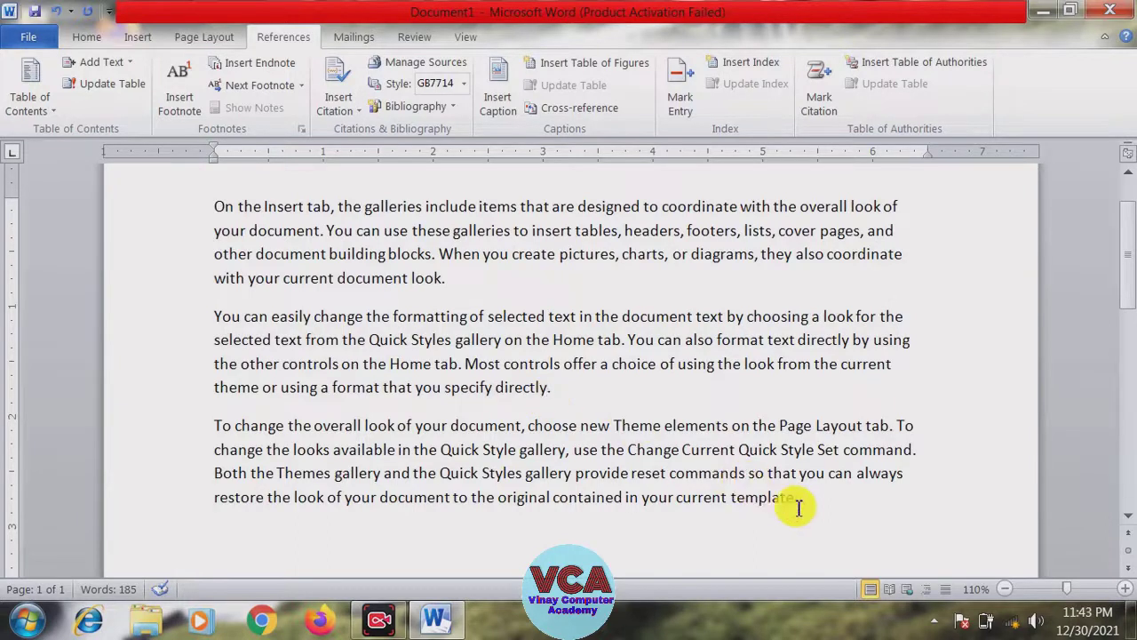
mouse_move(800, 498)
mouse_down()
mouse_move(444, 388)
mouse_move(218, 208)
mouse_up()
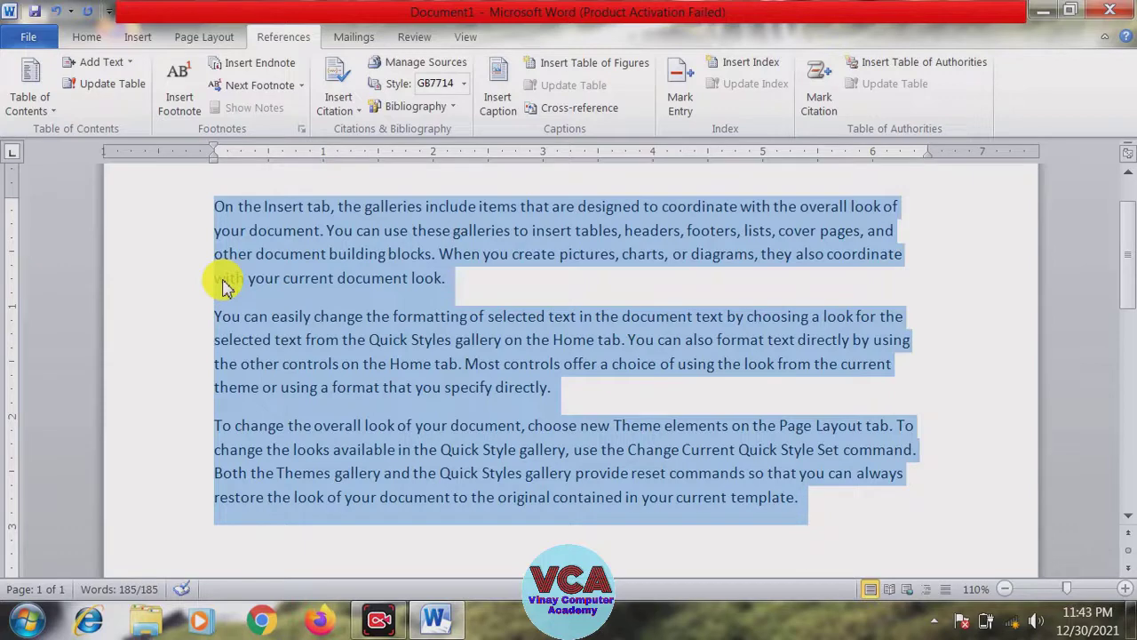
key(ctrl+shift+period)
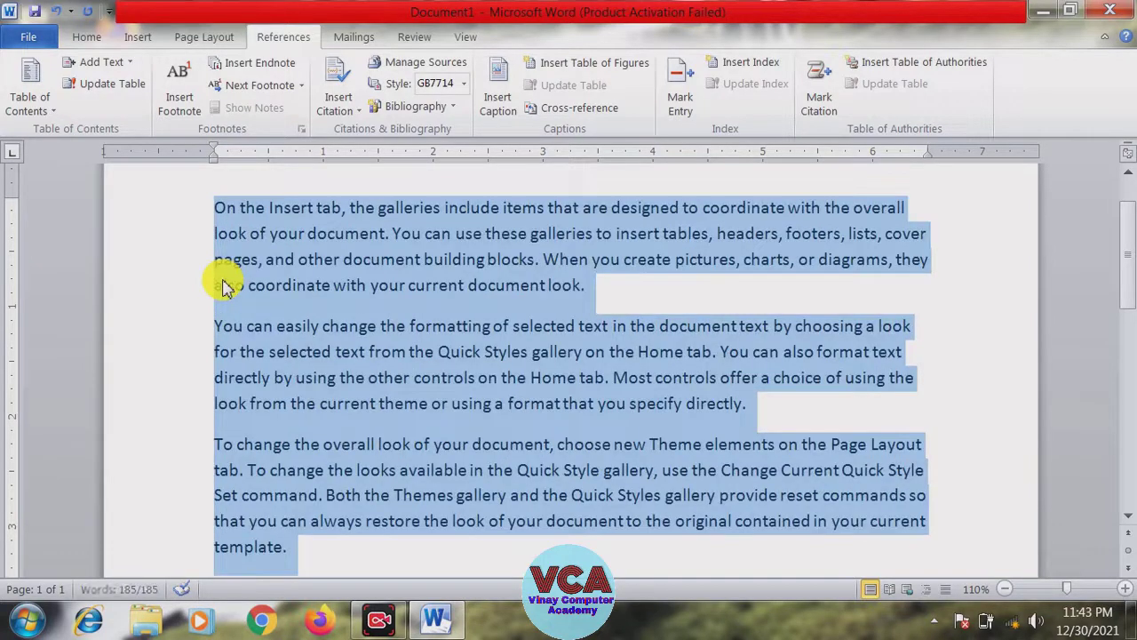
key(ctrl+shift+period)
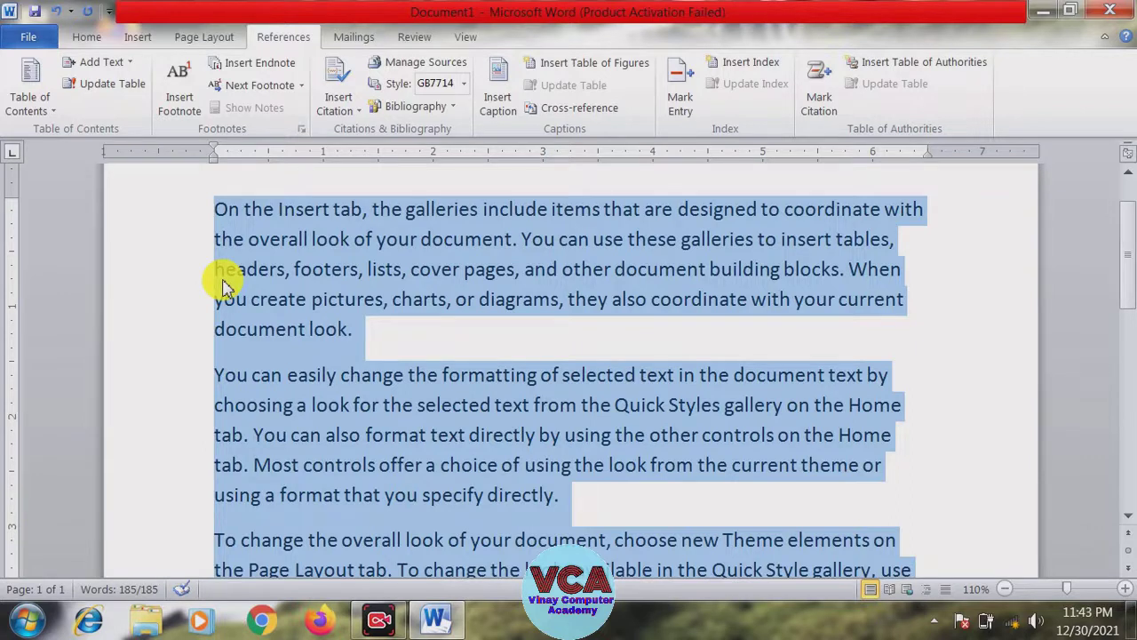
click(625, 269)
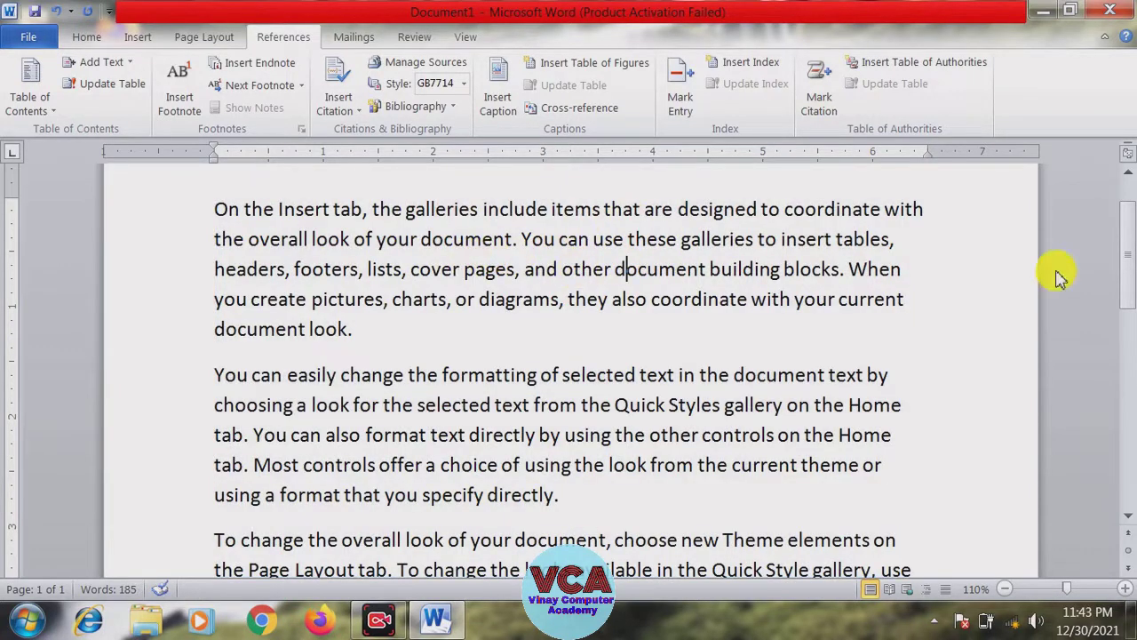
drag(1128, 260, 1122, 249)
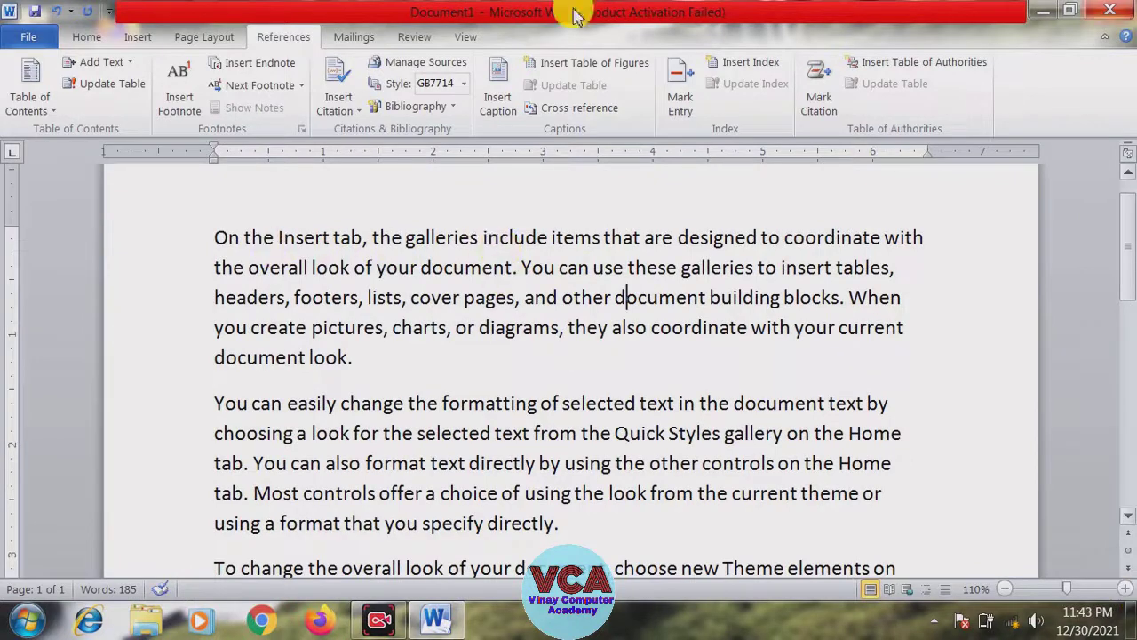
Select 'You' in the first paragraph and open Mark Index Entry for it
double_click(536, 266)
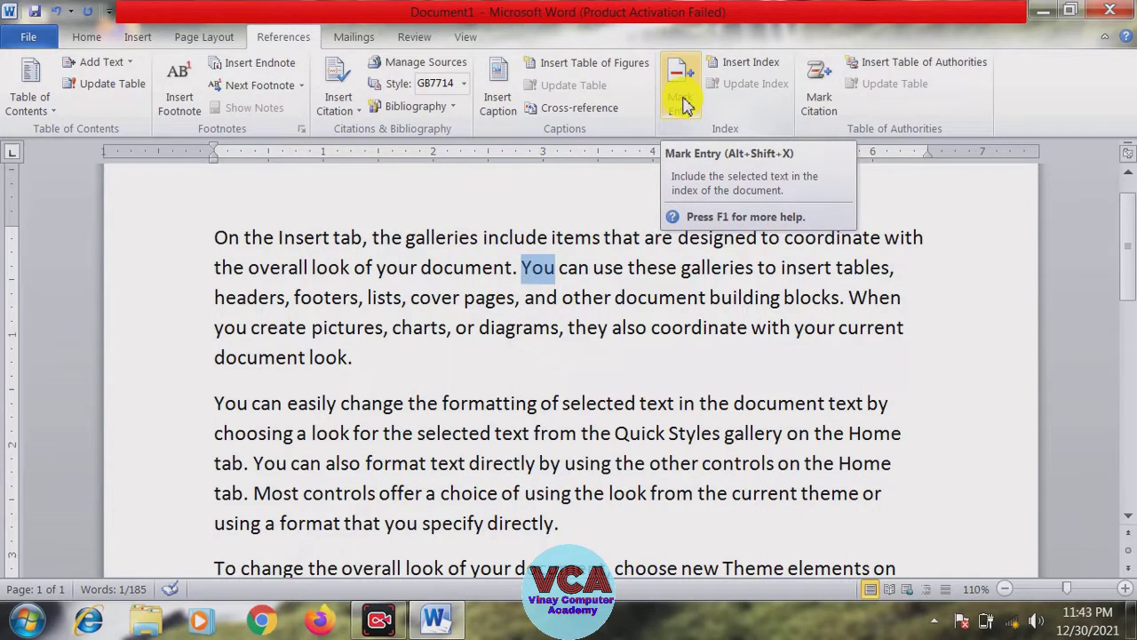
click(685, 105)
click(685, 106)
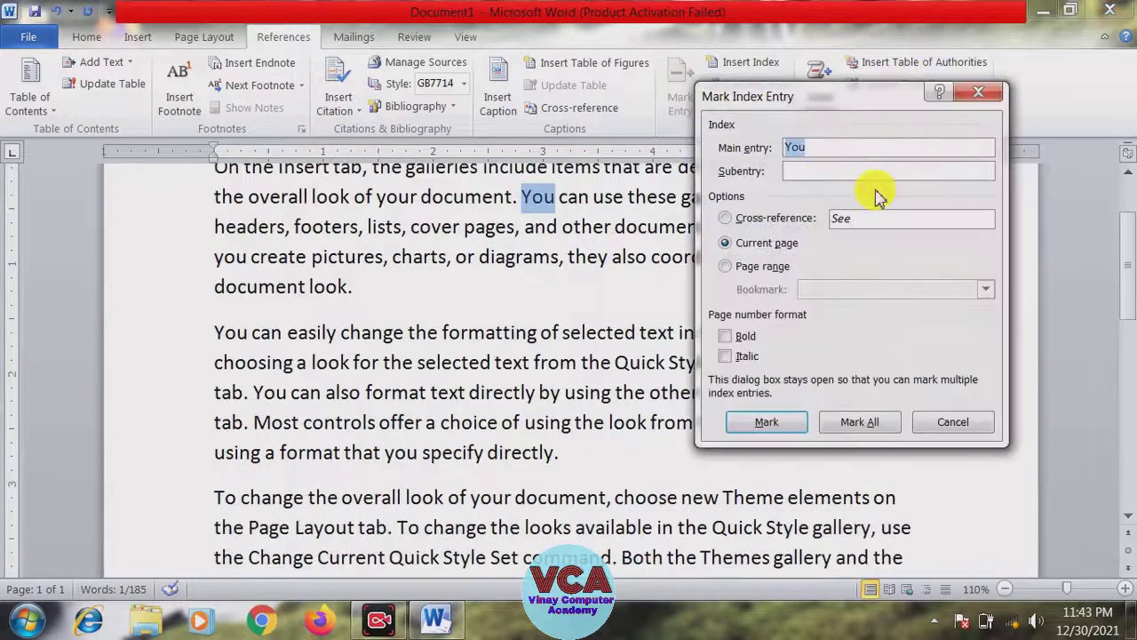
click(790, 147)
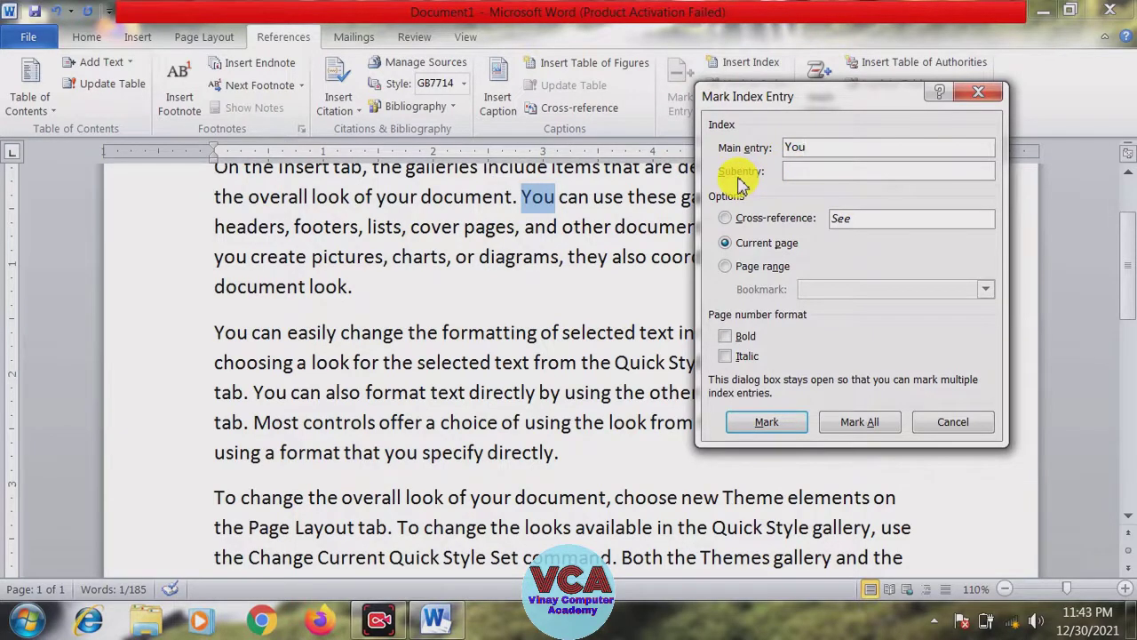
click(791, 168)
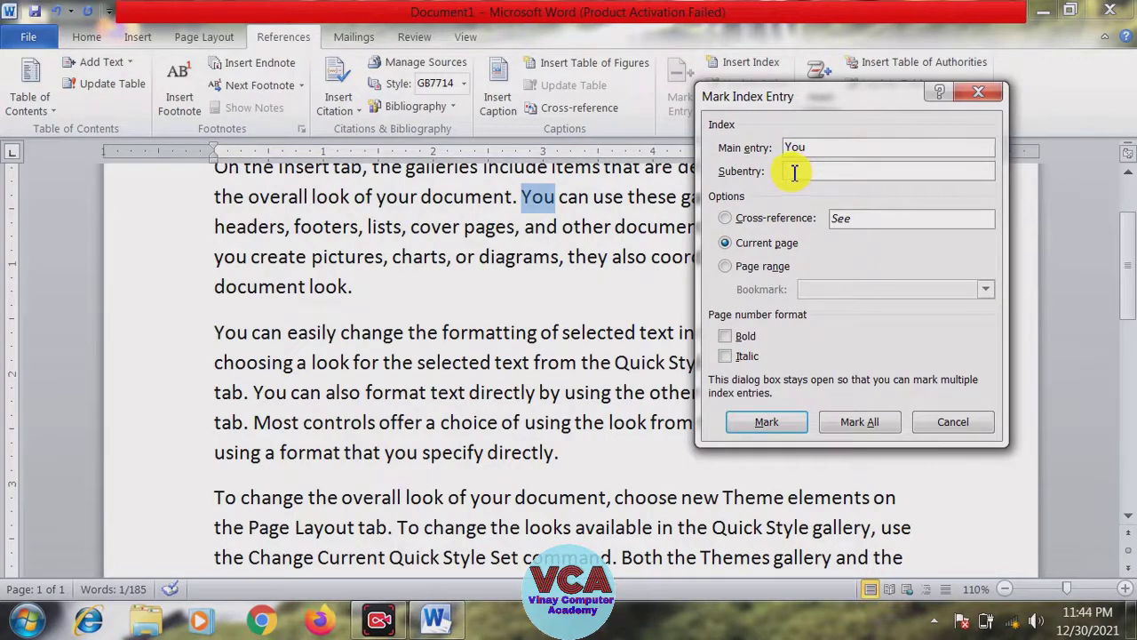
Open the Font dialog for the Subentry box and browse the font list
right_click(794, 172)
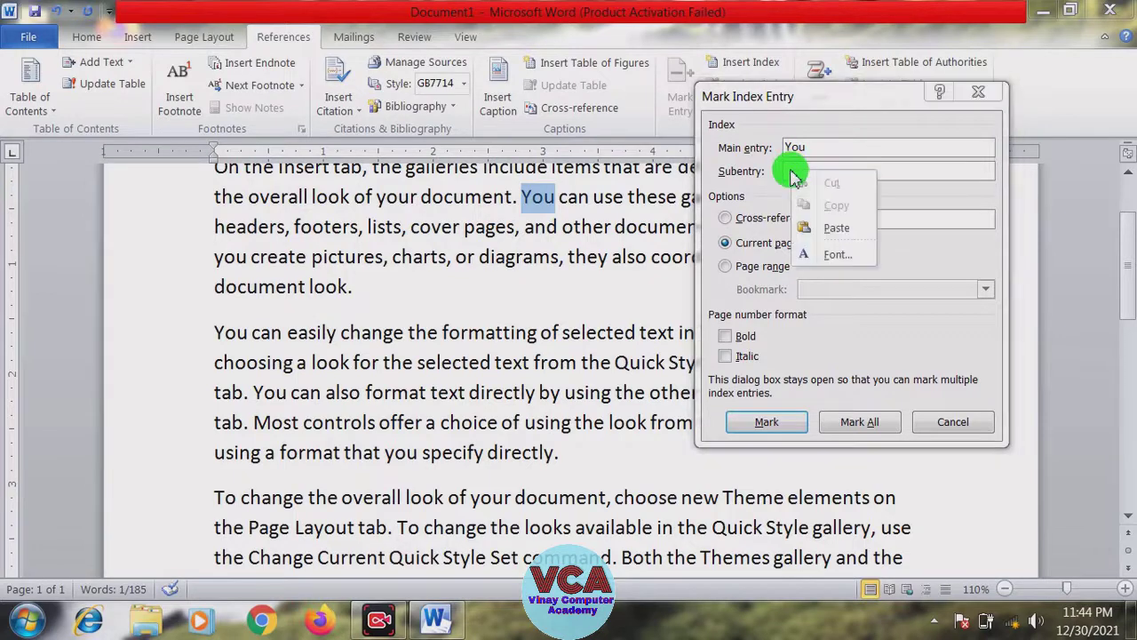
click(824, 256)
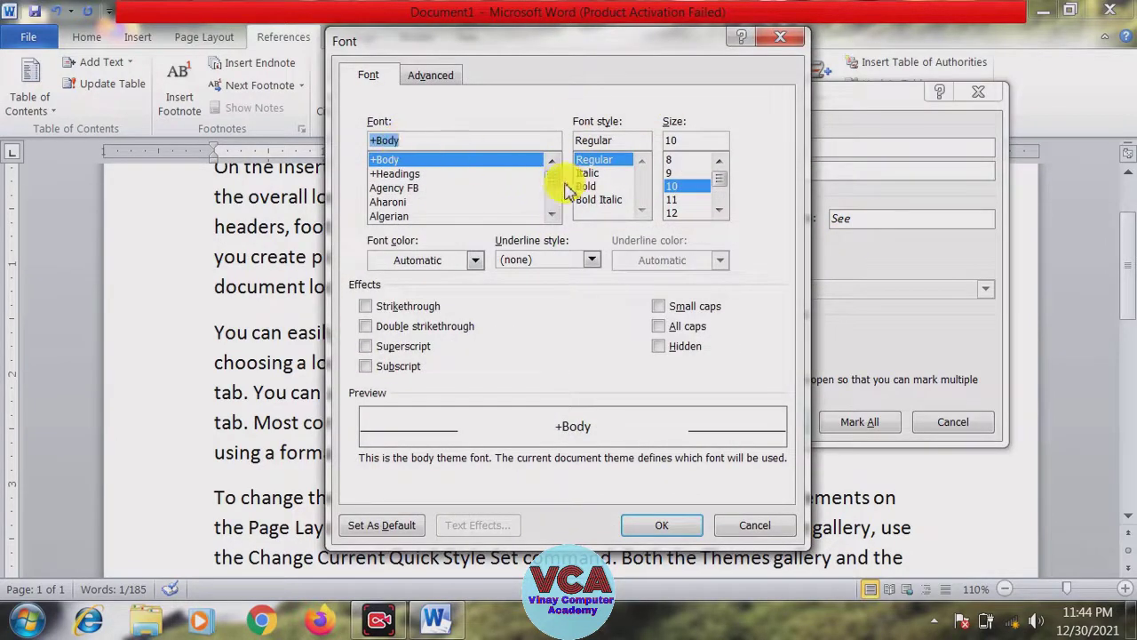
scroll(555, 188, down, 10)
scroll(555, 189, down, 15)
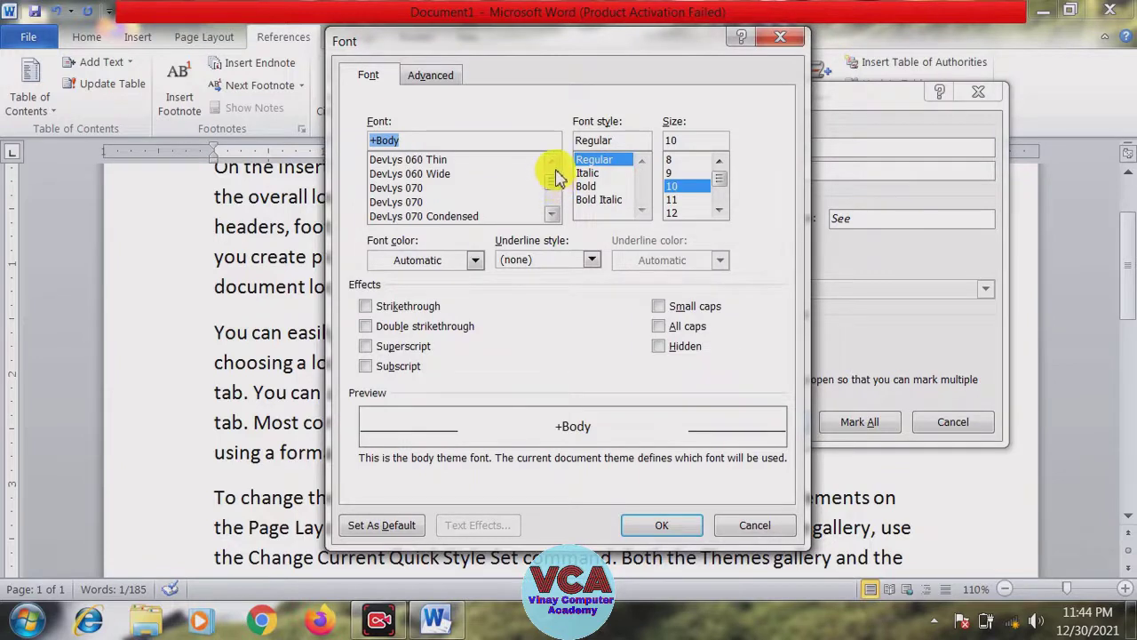
click(553, 161)
click(553, 160)
click(553, 161)
click(553, 161)
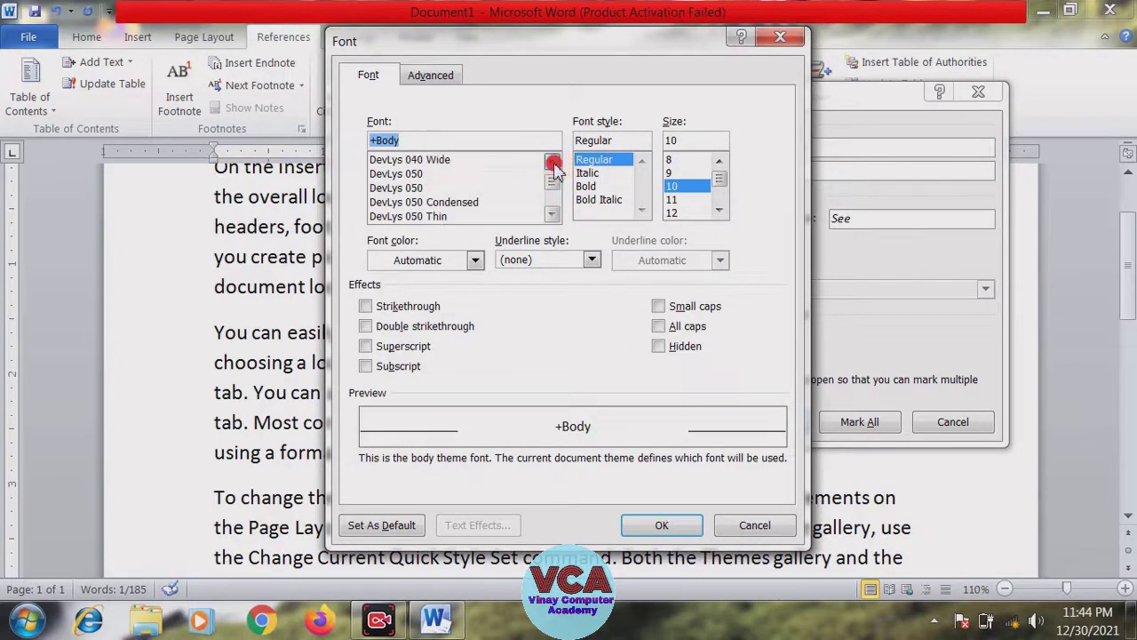
click(553, 161)
click(552, 161)
click(552, 161)
click(552, 161)
click(552, 161)
click(552, 161)
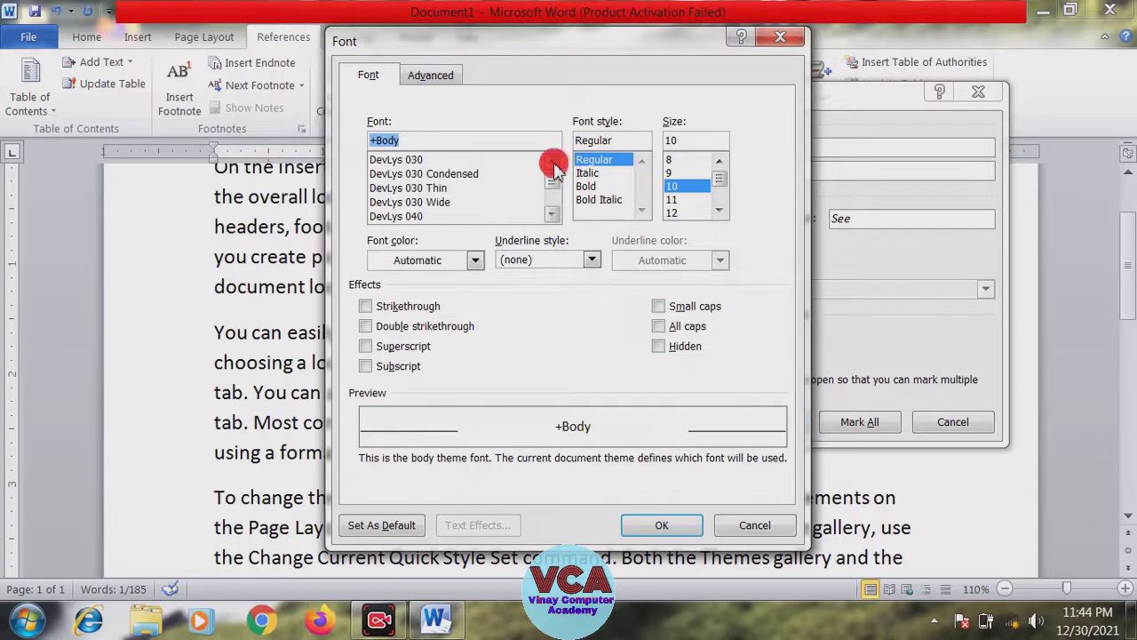
click(553, 161)
click(553, 161)
click(552, 161)
click(552, 161)
click(553, 161)
click(553, 161)
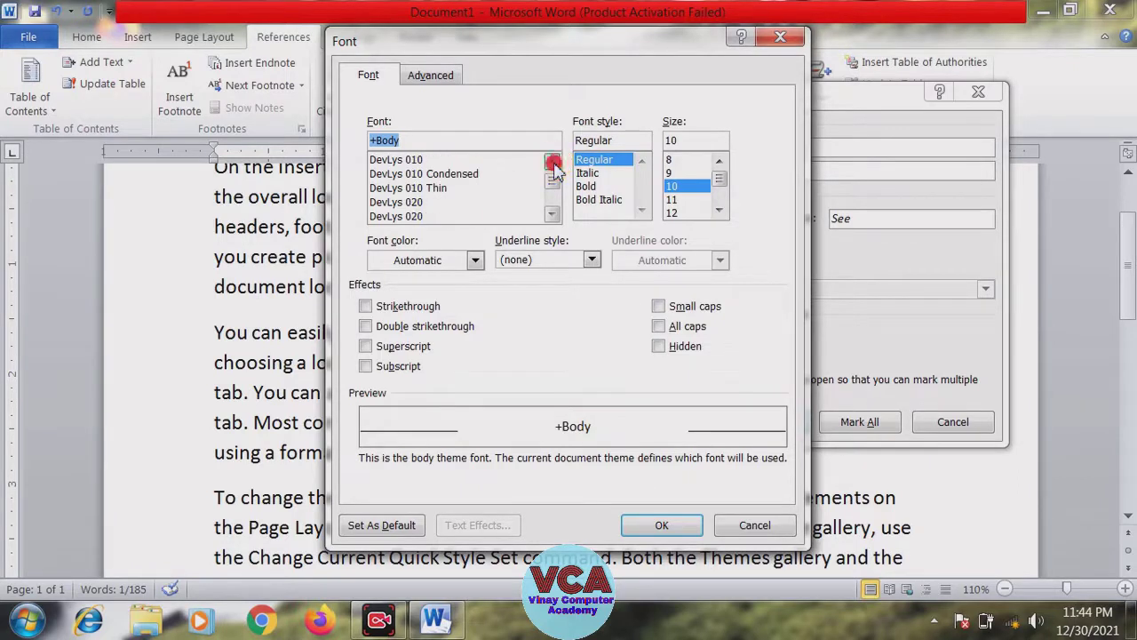
click(552, 161)
click(552, 161)
click(551, 161)
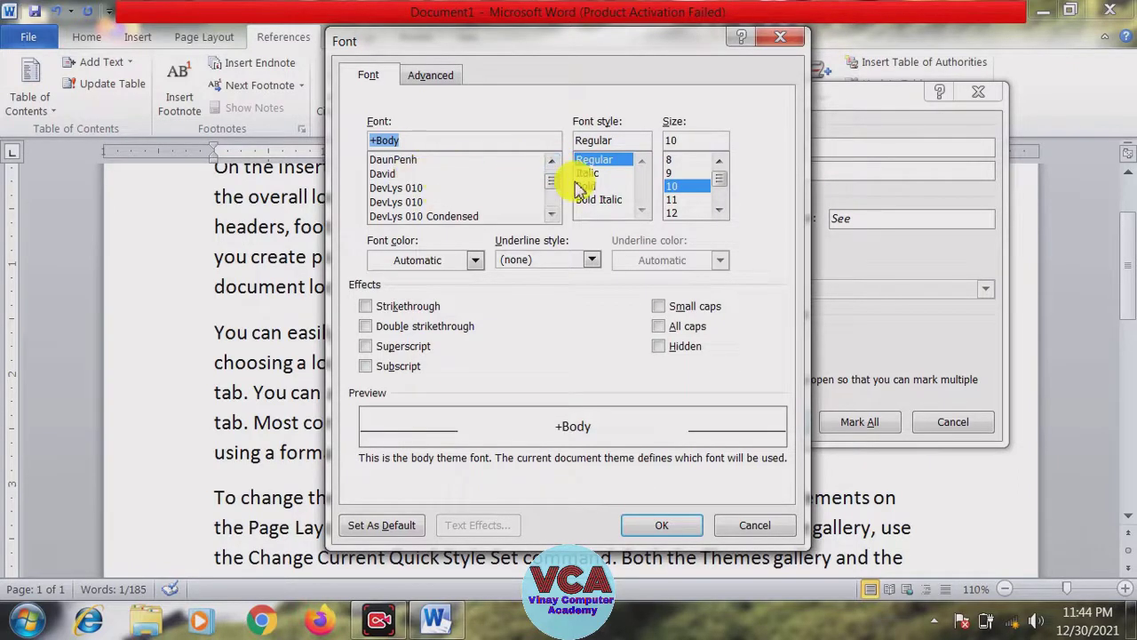
Choose Kruti Dev 010 with automatic colour and no underline, and confirm
text(k)
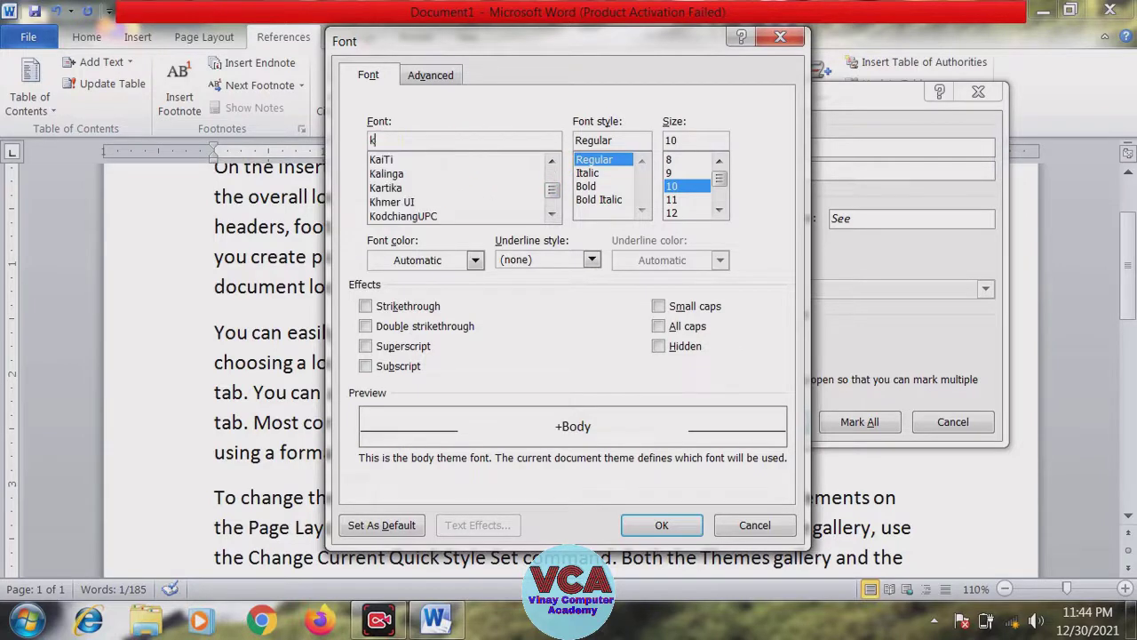
text(r)
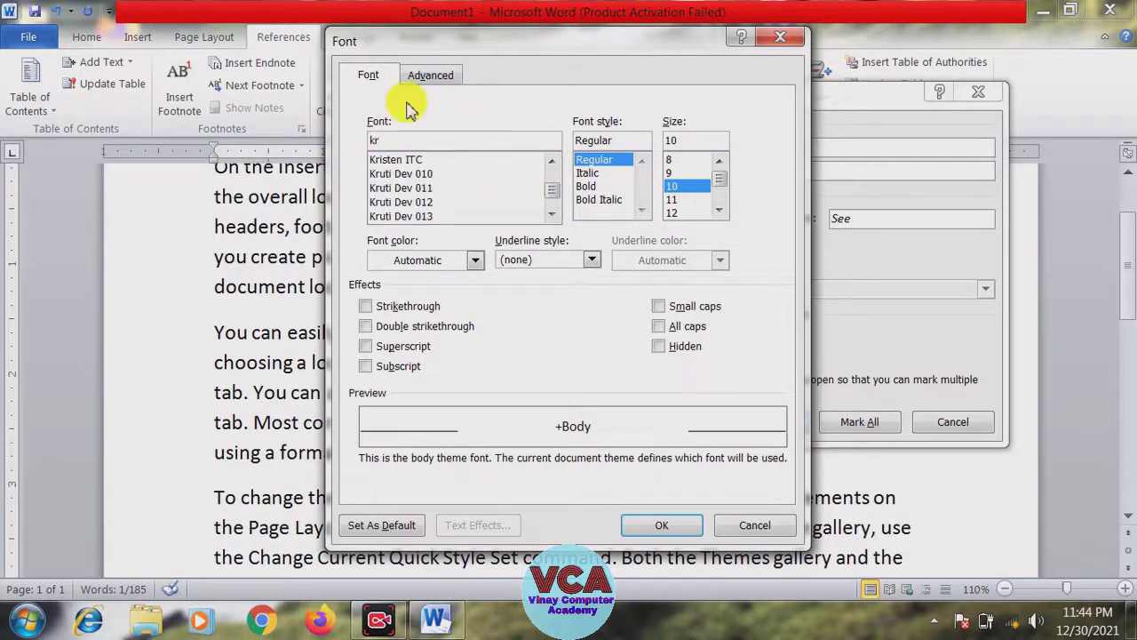
click(401, 175)
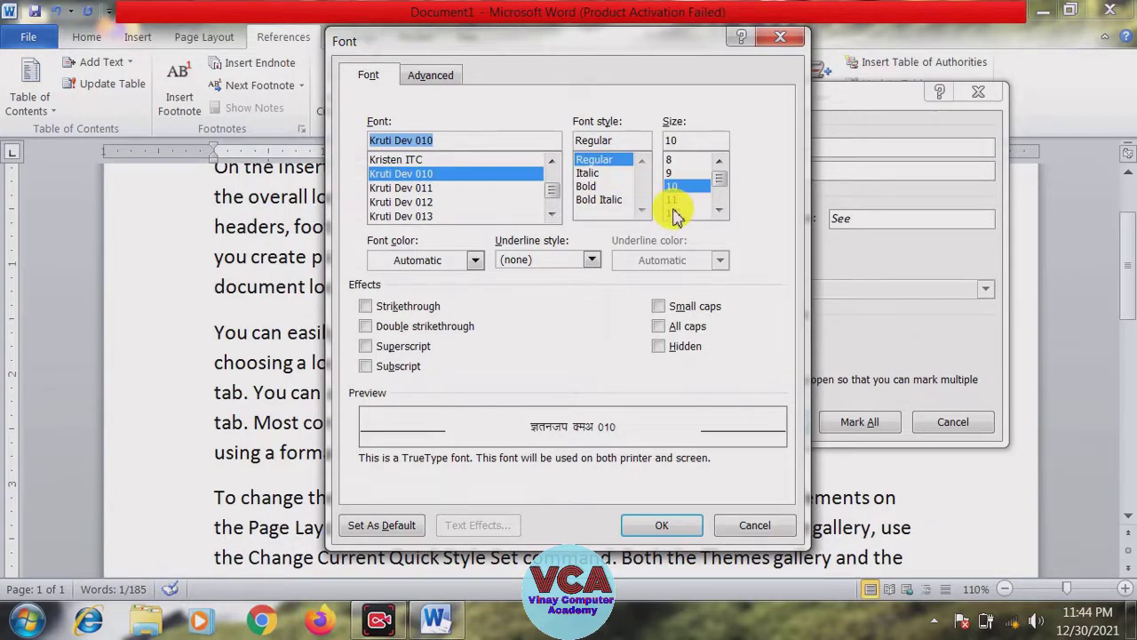
click(475, 260)
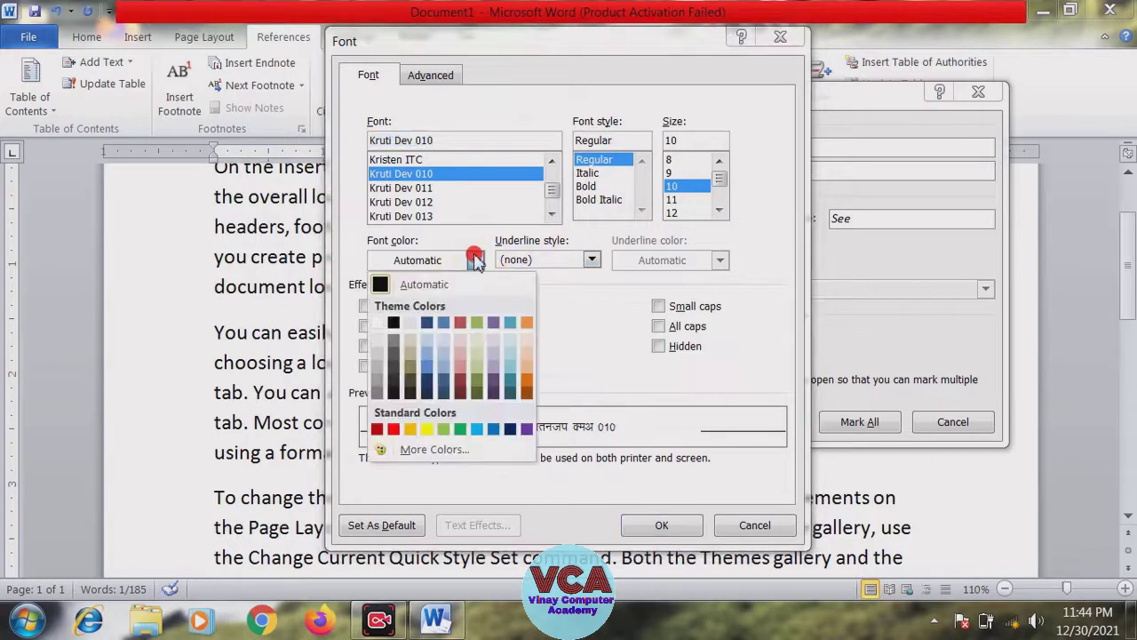
click(475, 260)
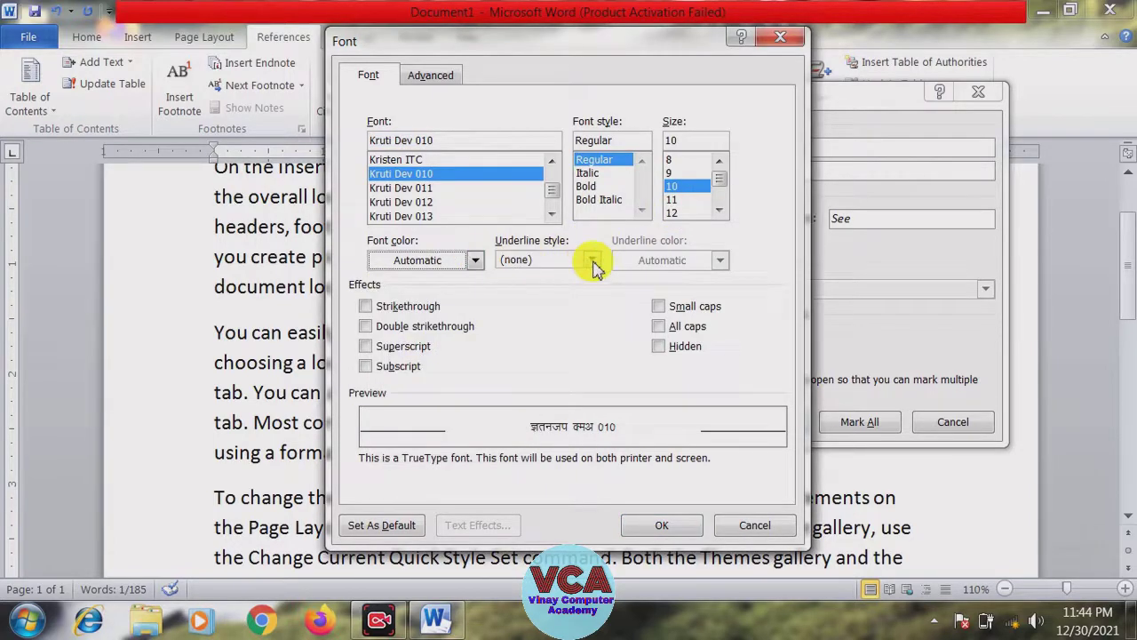
click(594, 261)
click(590, 256)
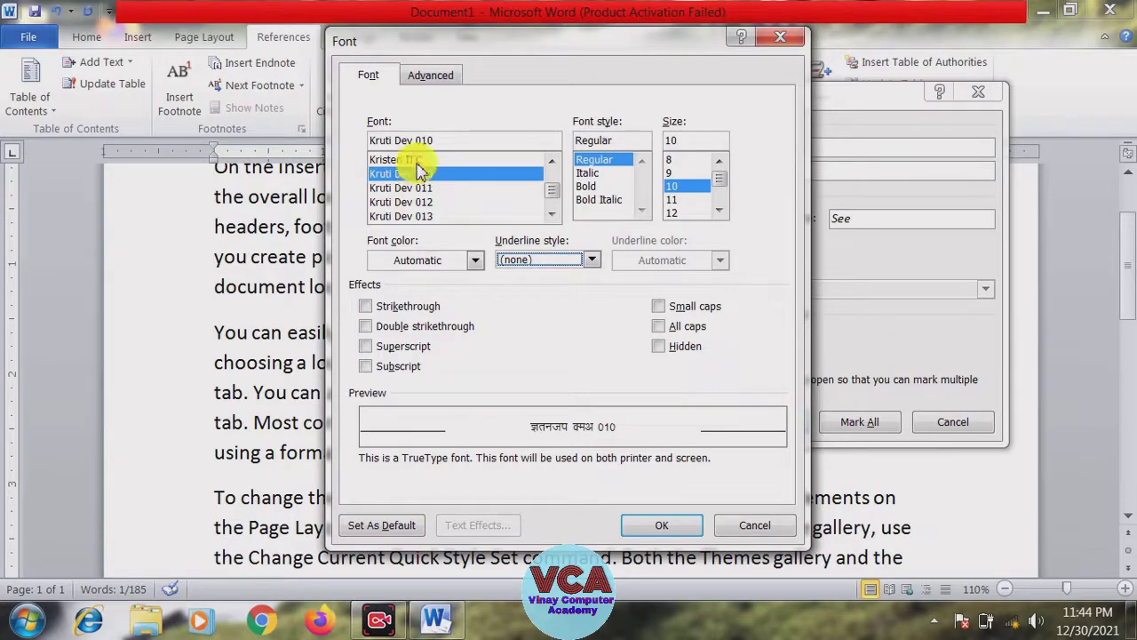
click(661, 525)
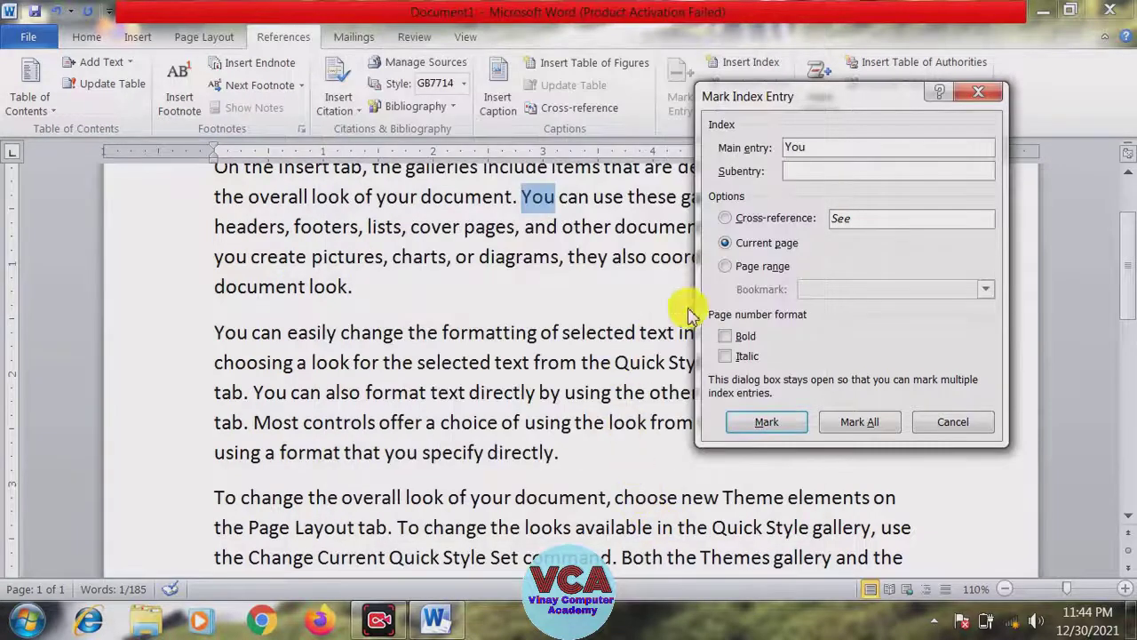
Add the Hindi subentry, mark 'You' as an index entry, and close the dialog
click(795, 171)
text(तुम, आप)
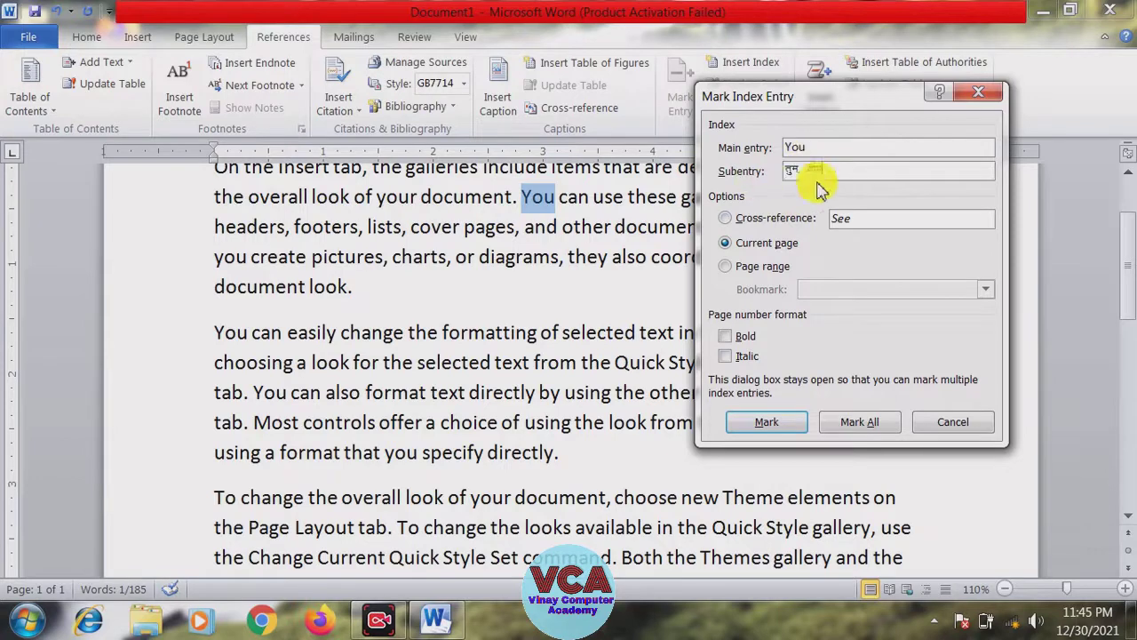
click(767, 424)
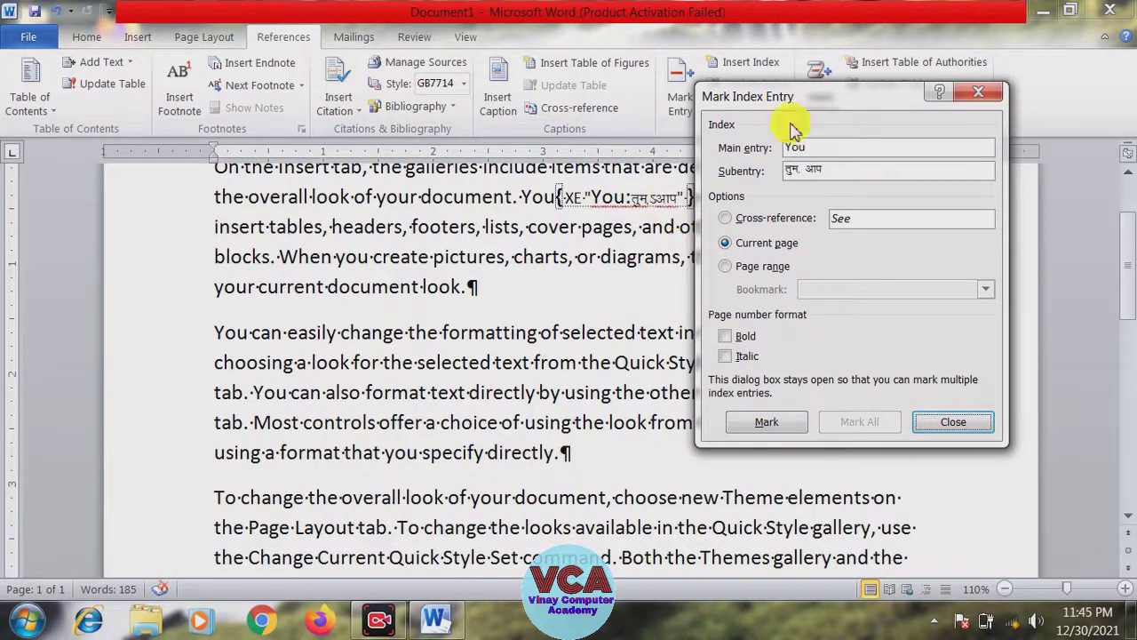
drag(816, 97, 886, 98)
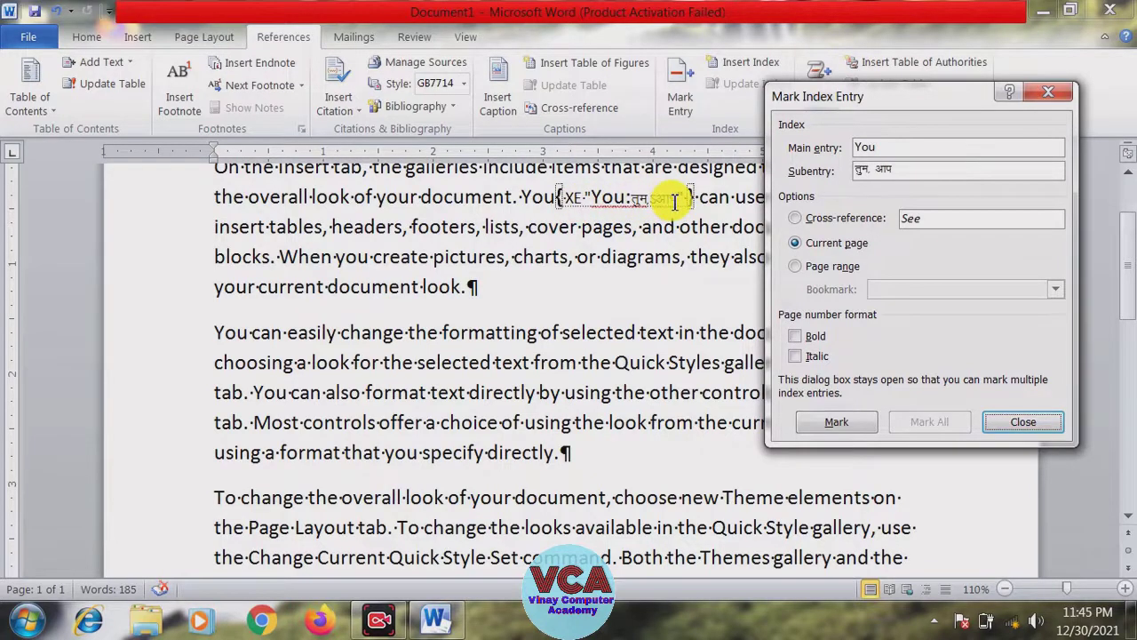
click(1016, 424)
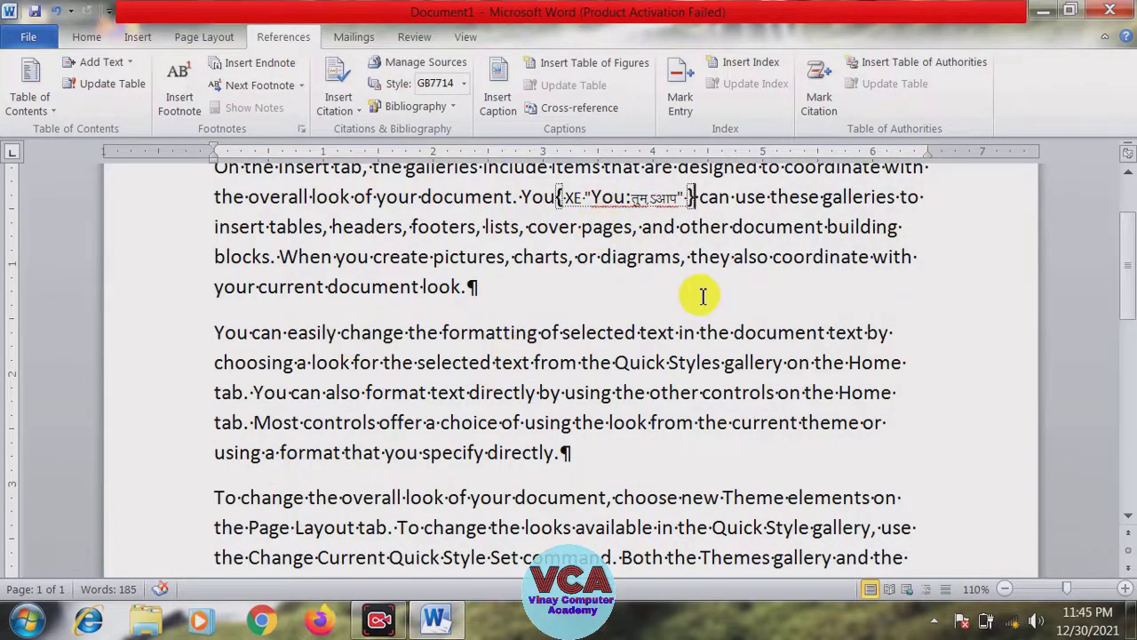
Mark 'your' as an index entry with Kruti Dev 010 subentry आपका, then close
mouse_move(1128, 280)
mouse_down()
mouse_move(1128, 244)
mouse_move(1133, 274)
mouse_up()
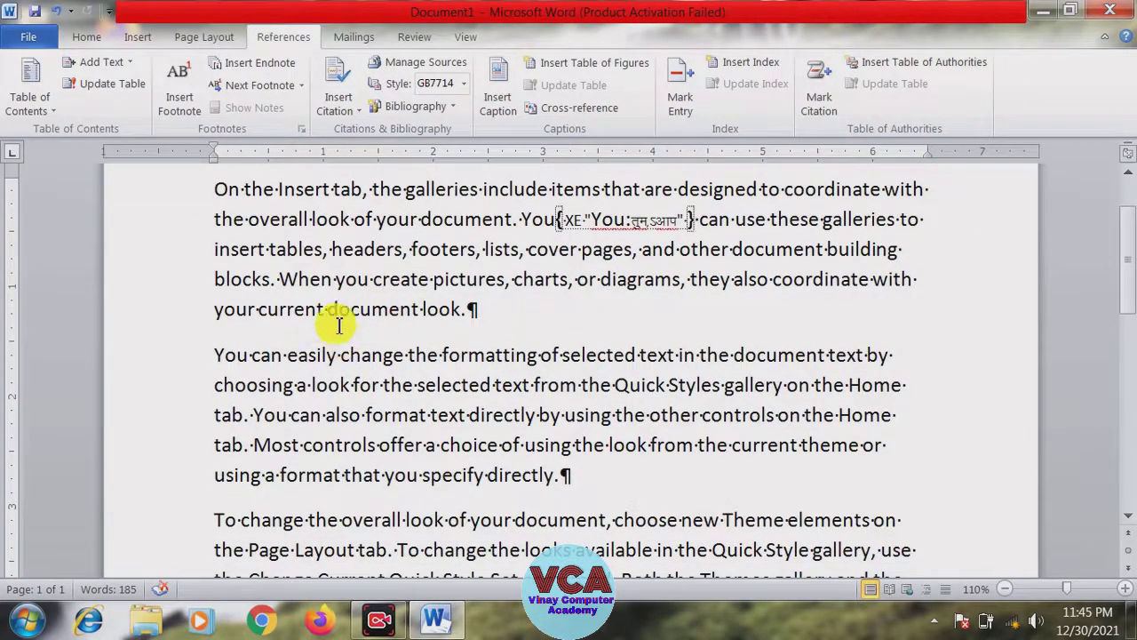
drag(256, 313, 216, 311)
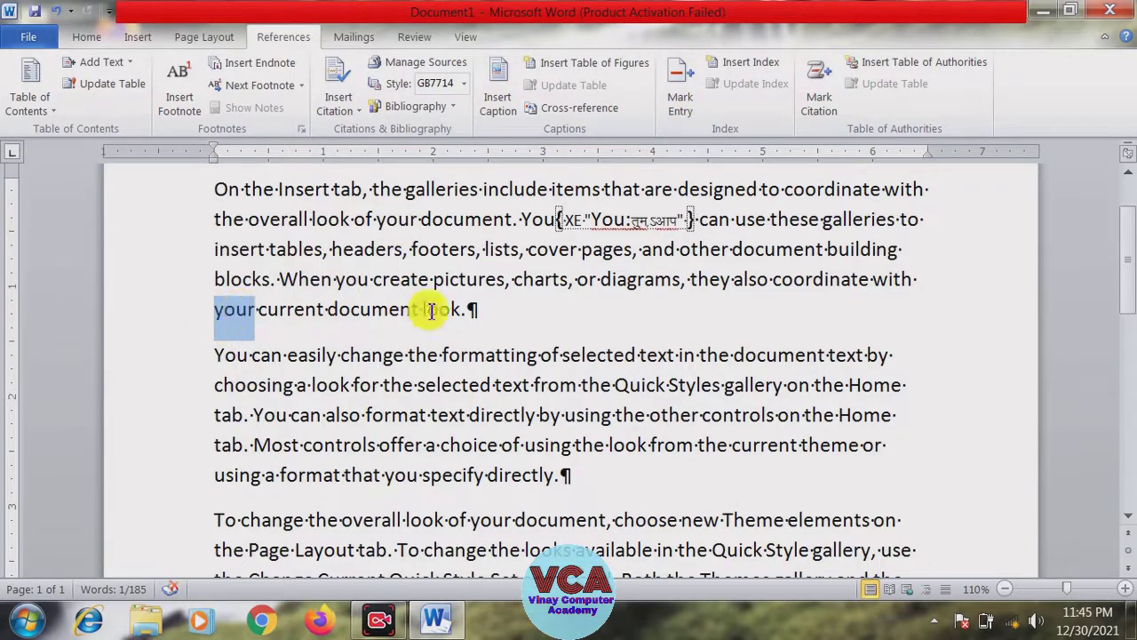
click(681, 94)
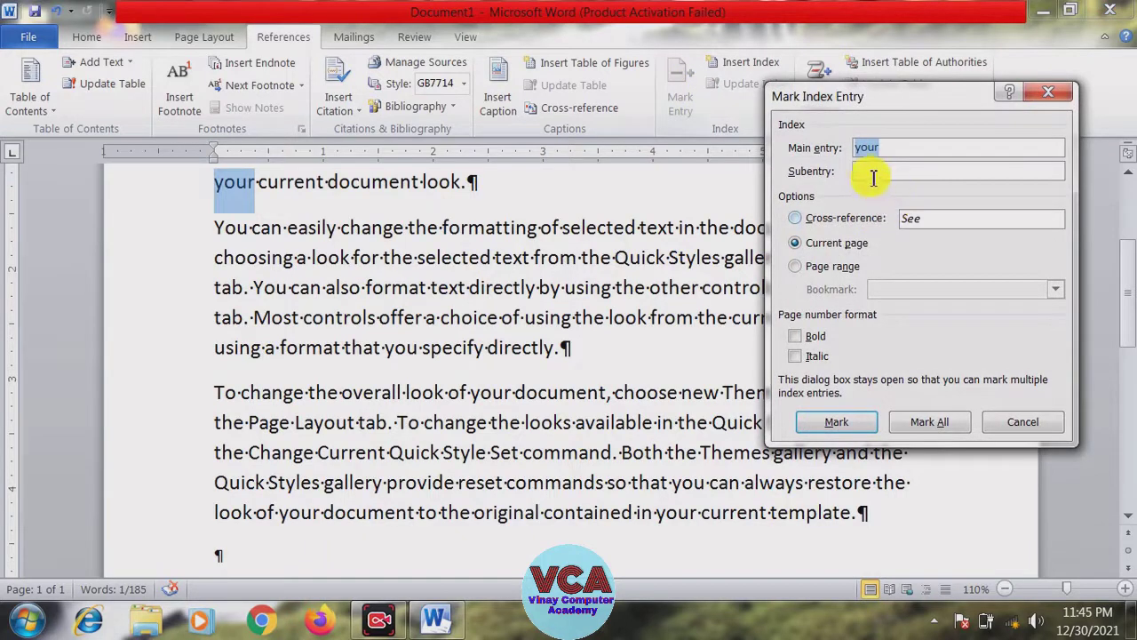
click(868, 174)
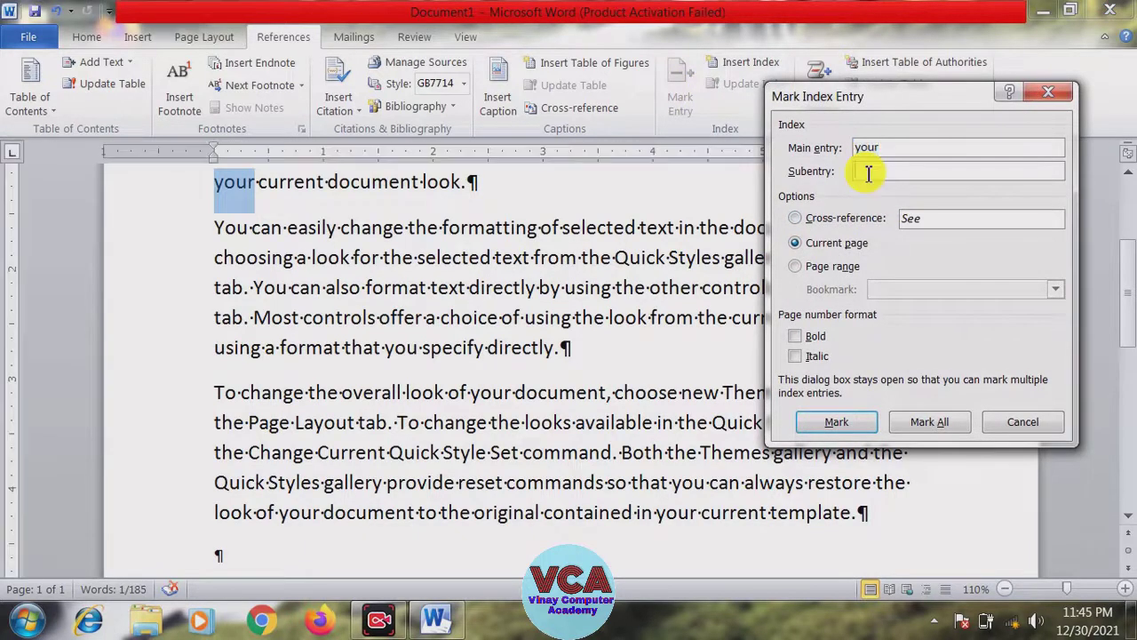
right_click(867, 173)
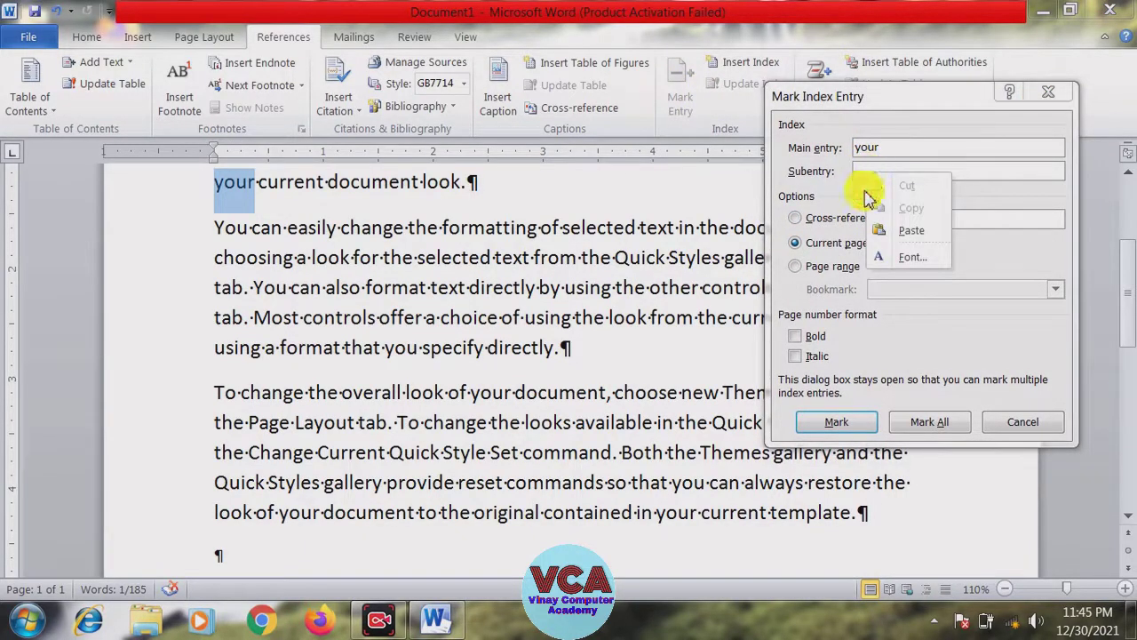
click(905, 257)
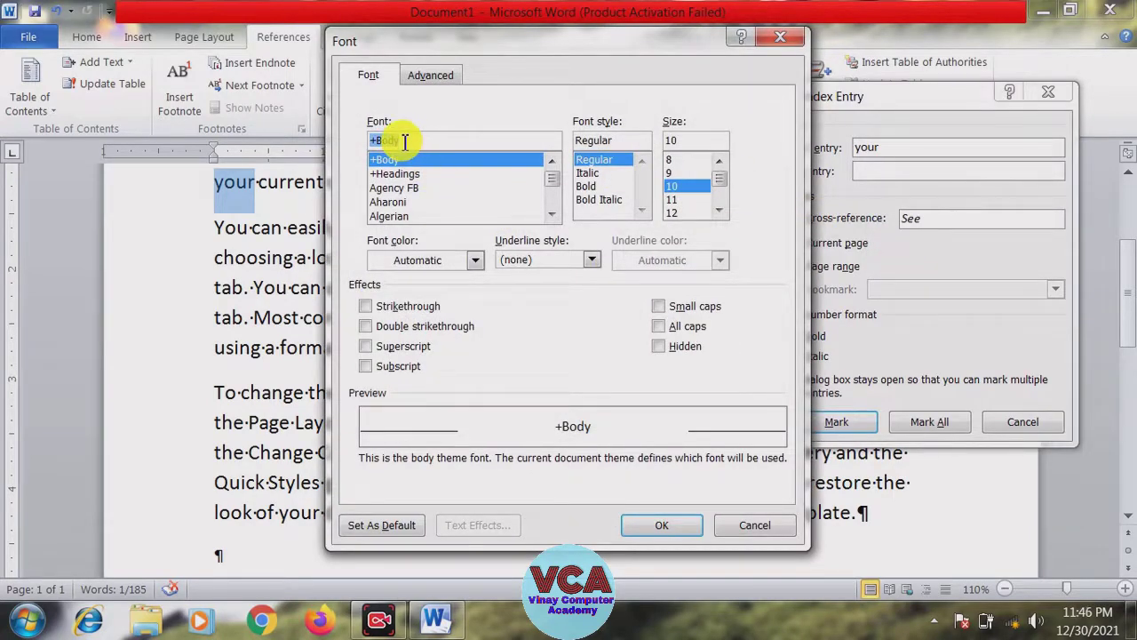
text(kru)
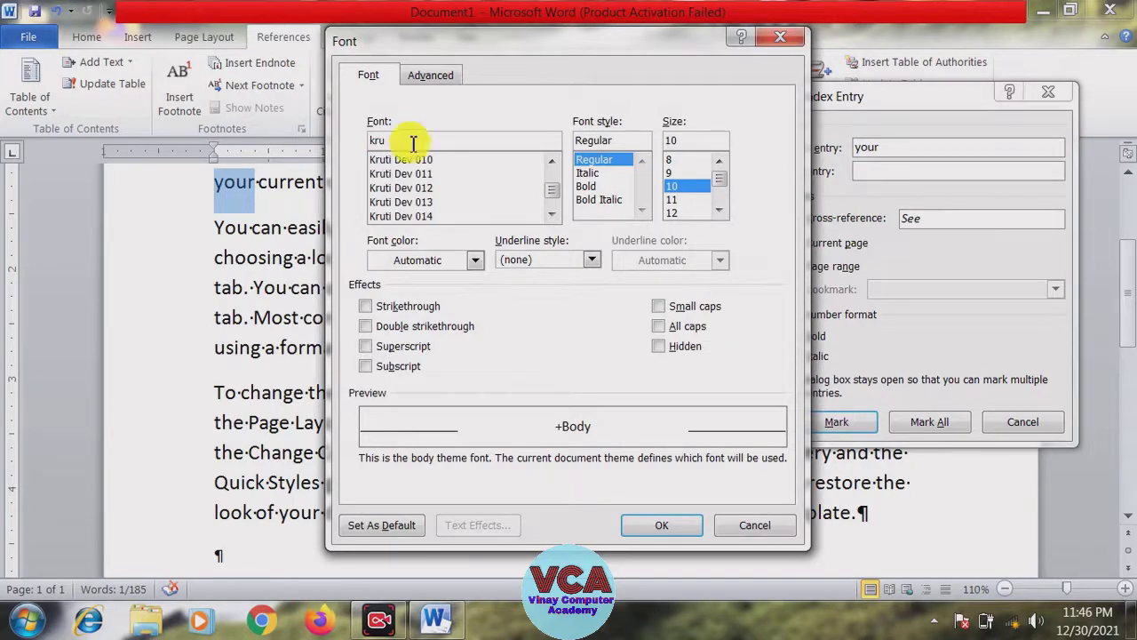
click(418, 159)
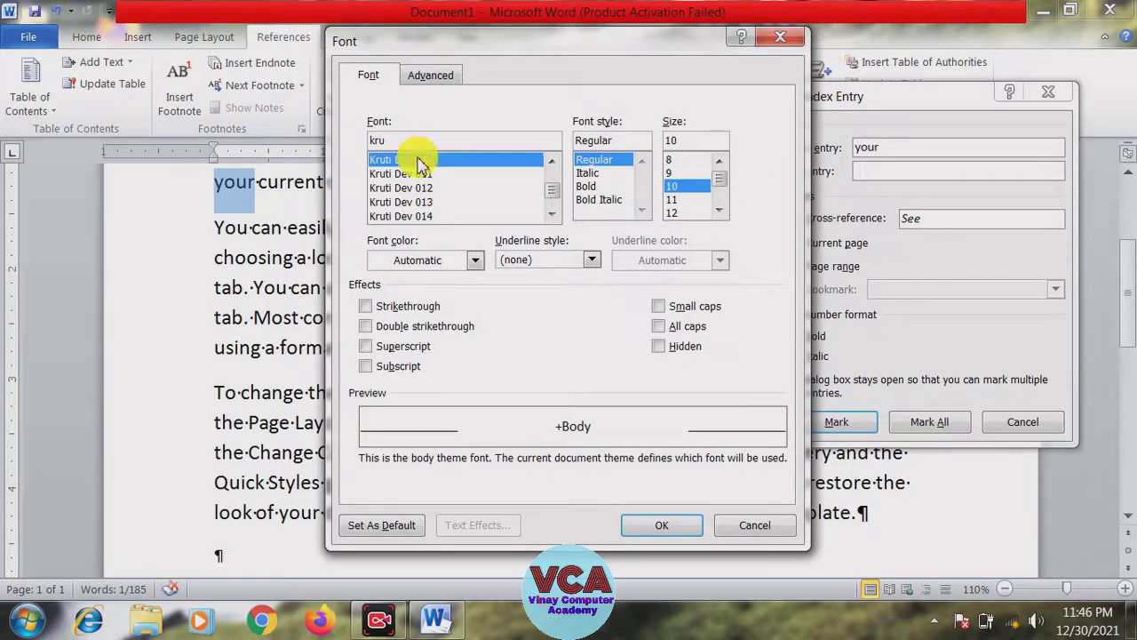
click(662, 526)
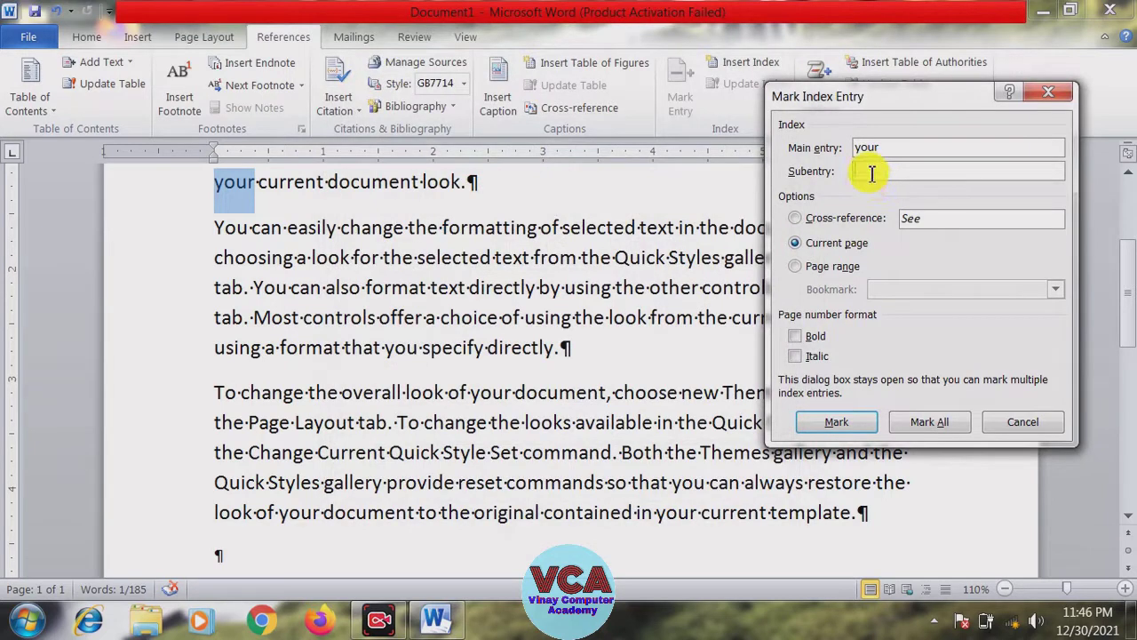
text(v)
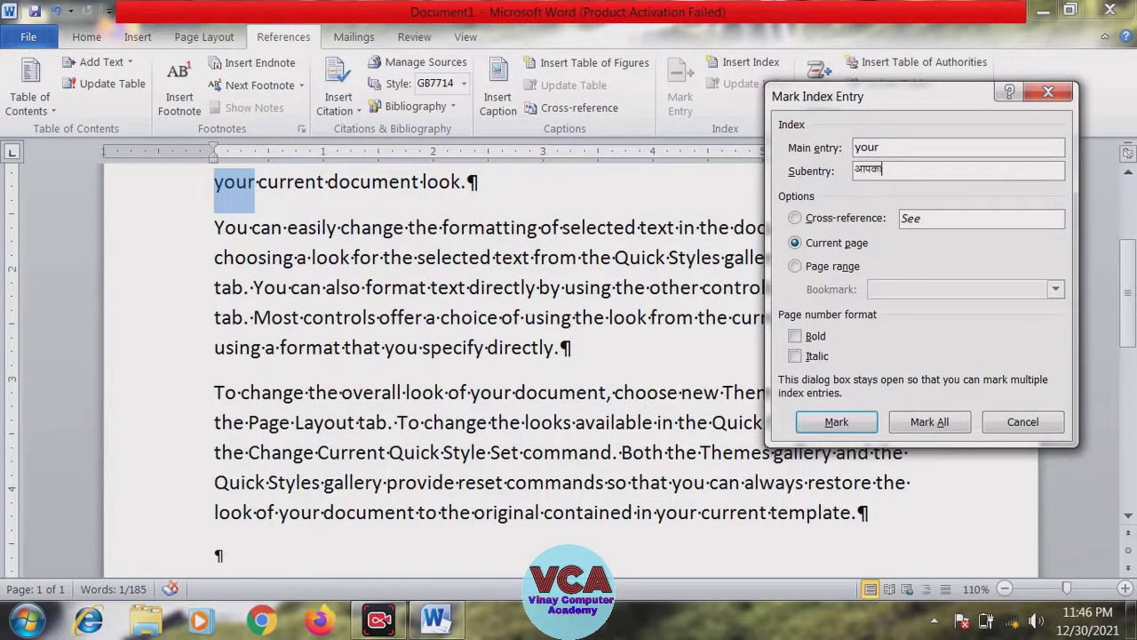
click(835, 424)
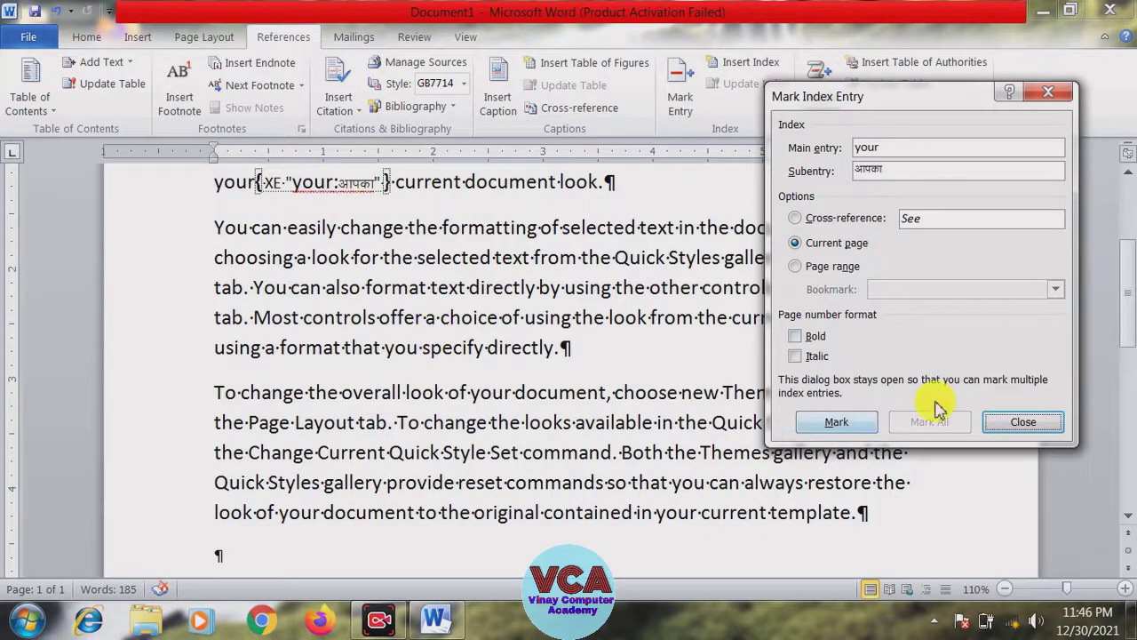
click(1023, 427)
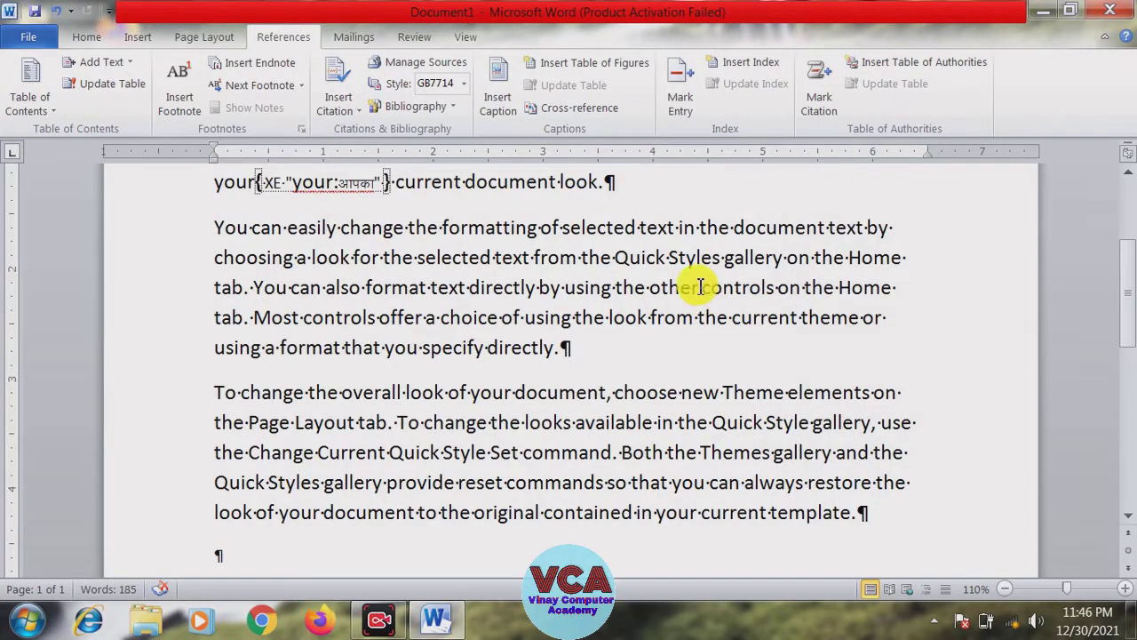
Mark 'other' as an index entry with Kruti Dev 010 subentry दूसरा, then close
drag(700, 286, 650, 287)
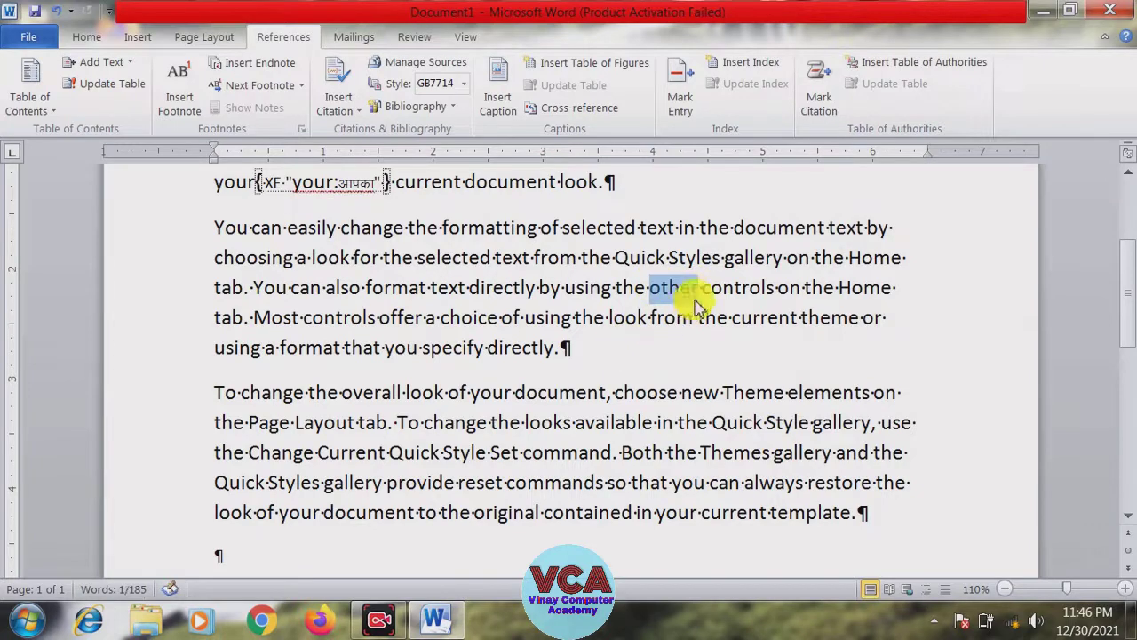
click(680, 89)
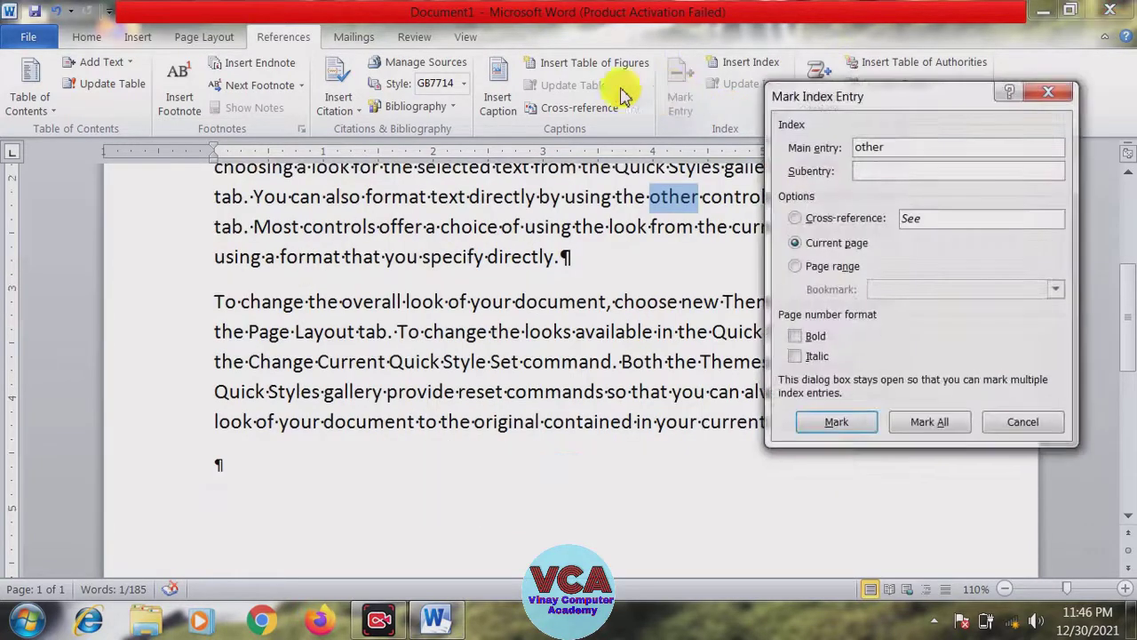
click(871, 171)
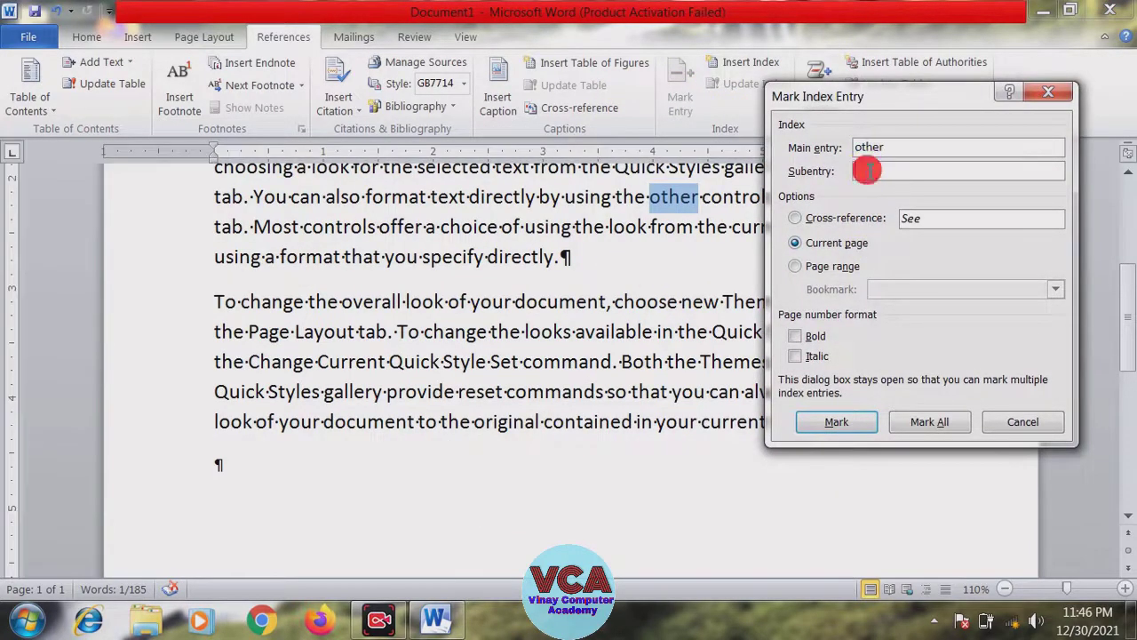
right_click(870, 171)
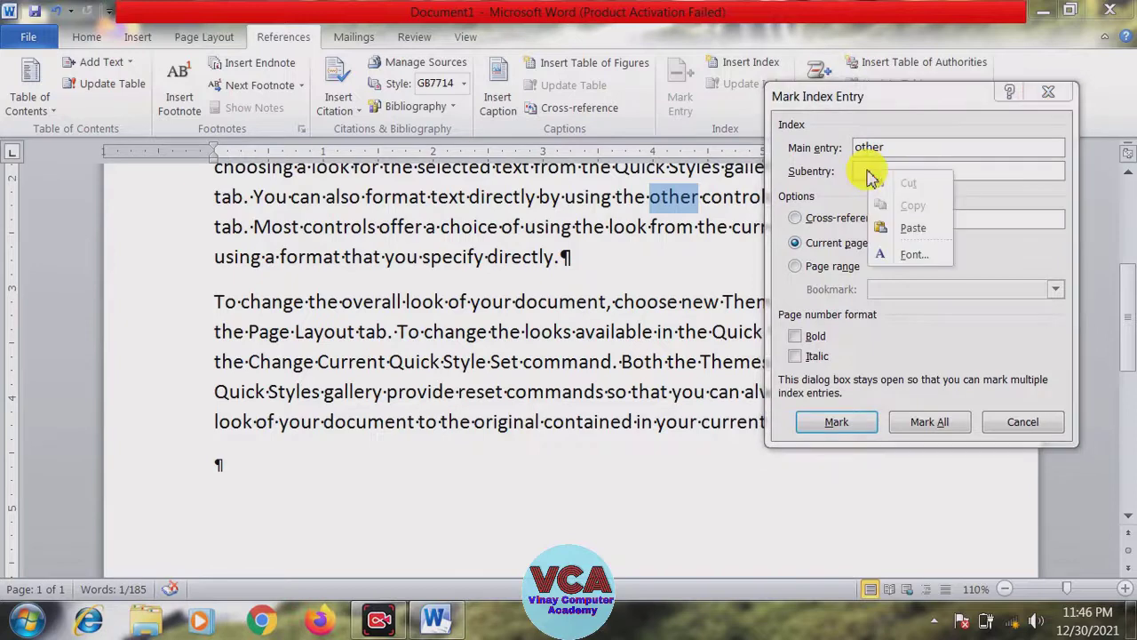
click(915, 258)
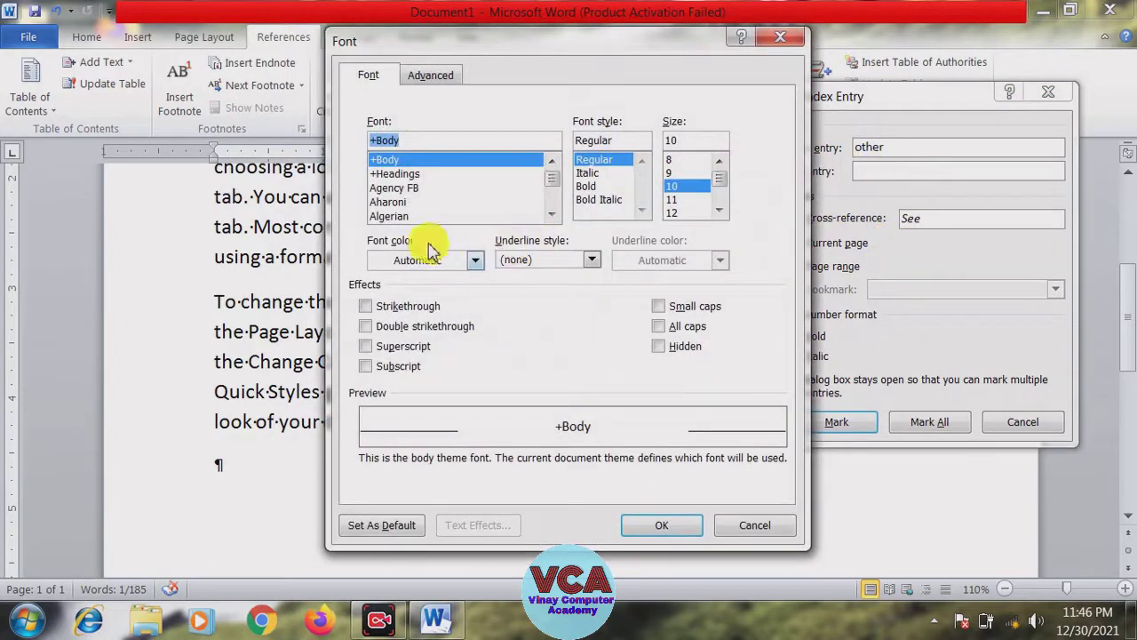
text(kr)
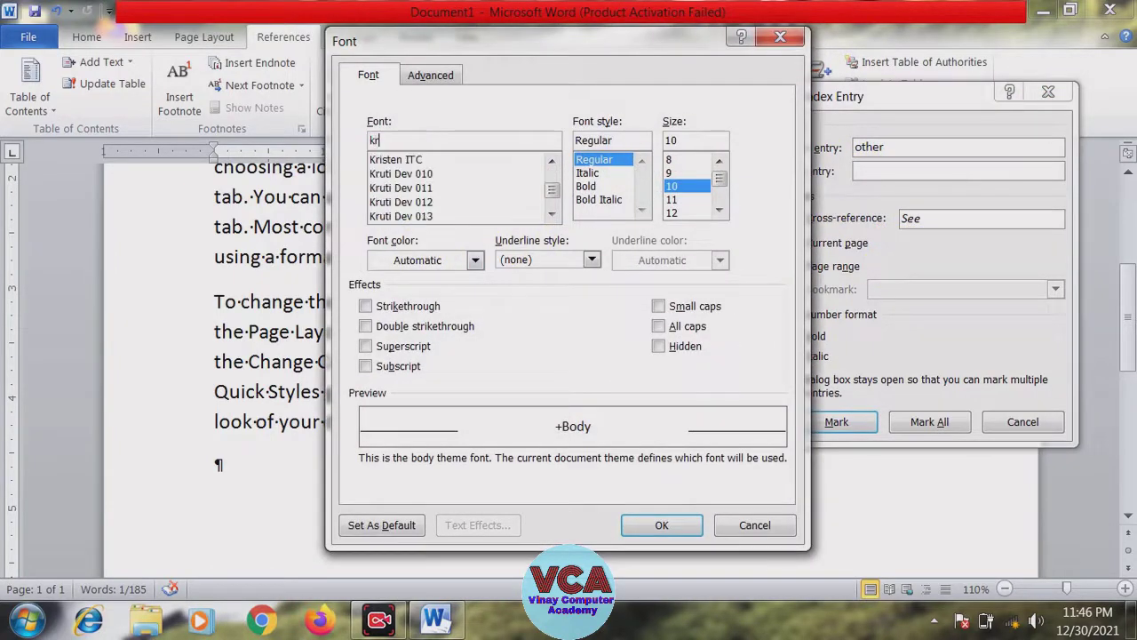
click(404, 174)
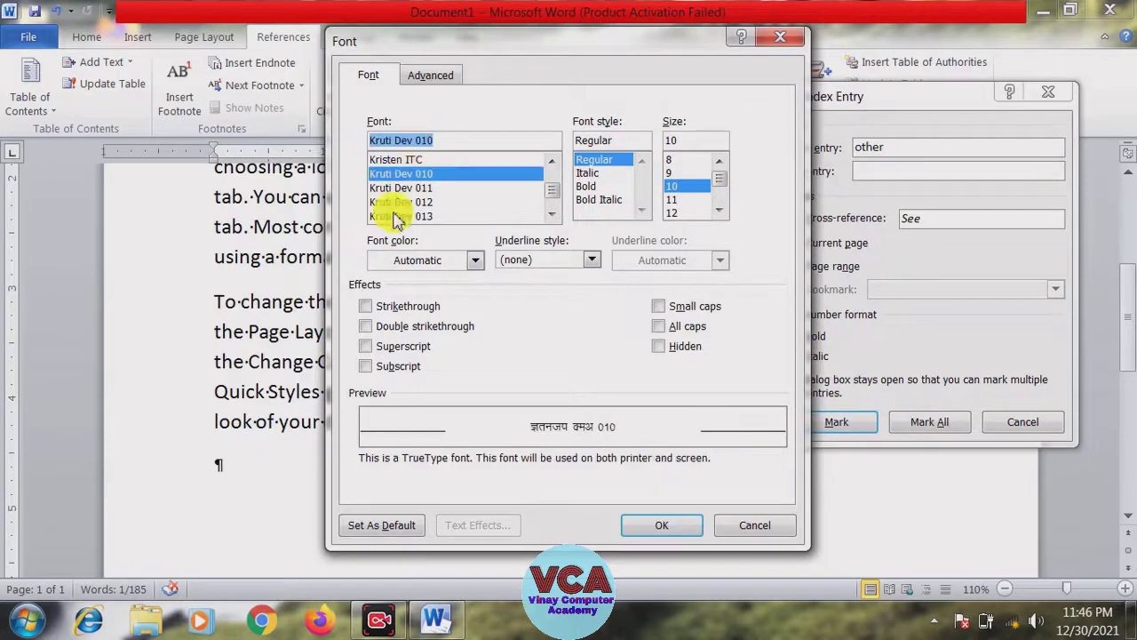
click(657, 527)
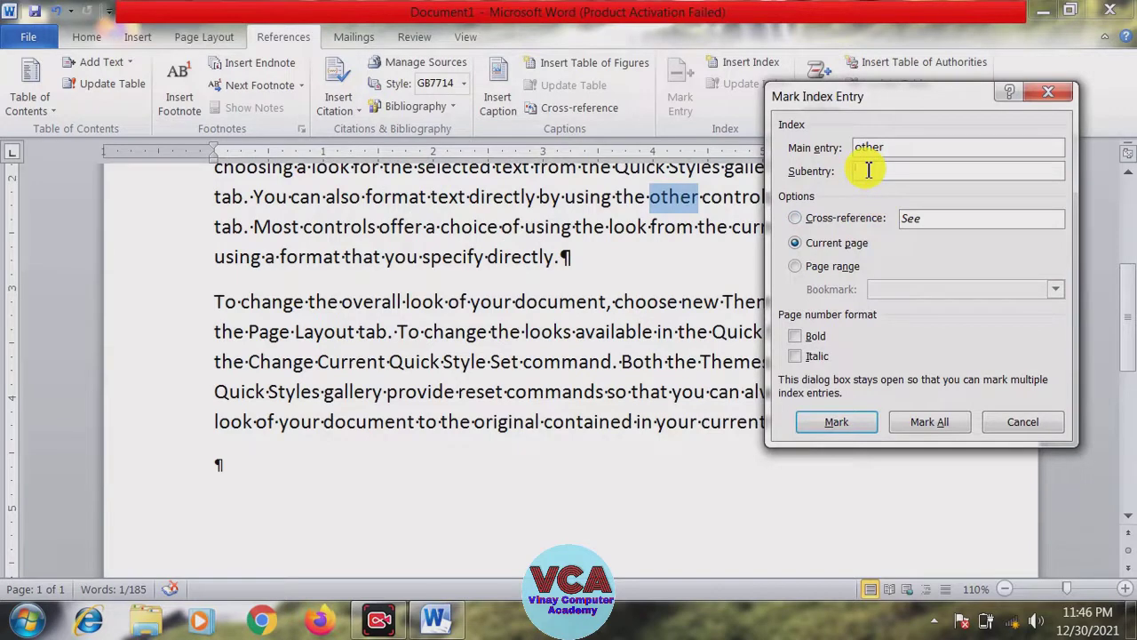
text(v)
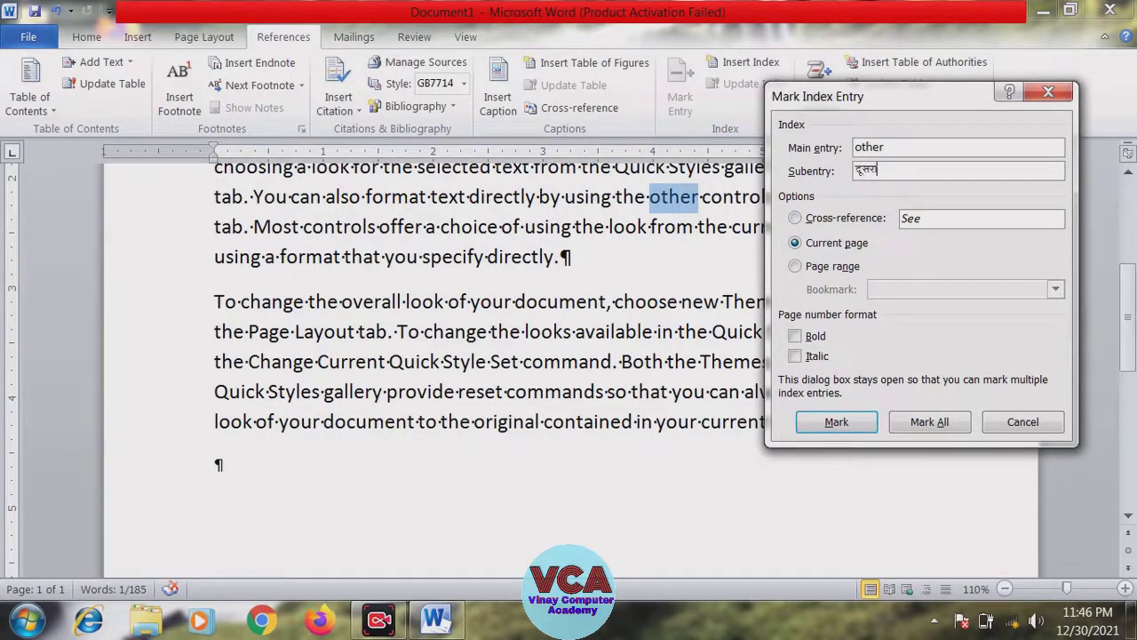
click(842, 425)
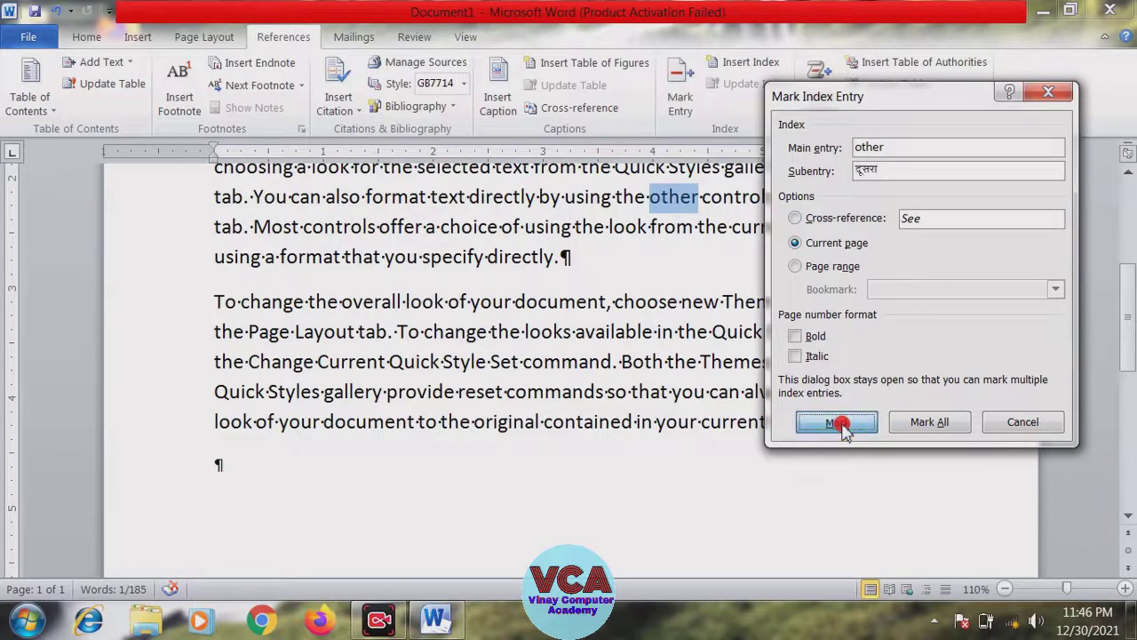
click(1026, 426)
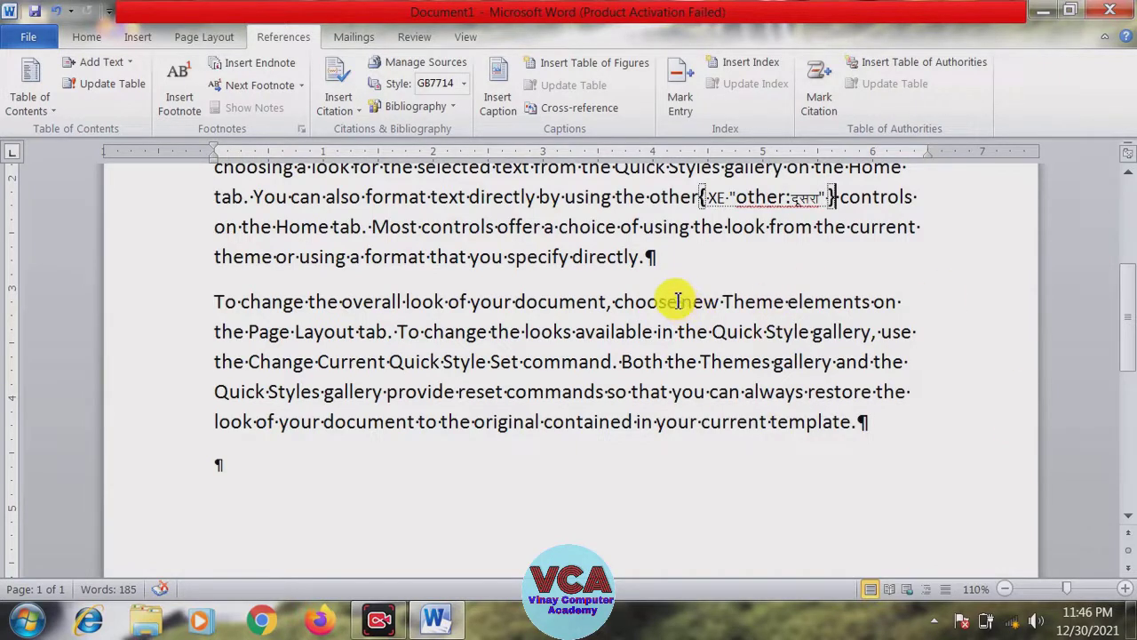
Mark 'choose' as an index entry with Kruti Dev 010 subentry चुनना, then close
double_click(638, 301)
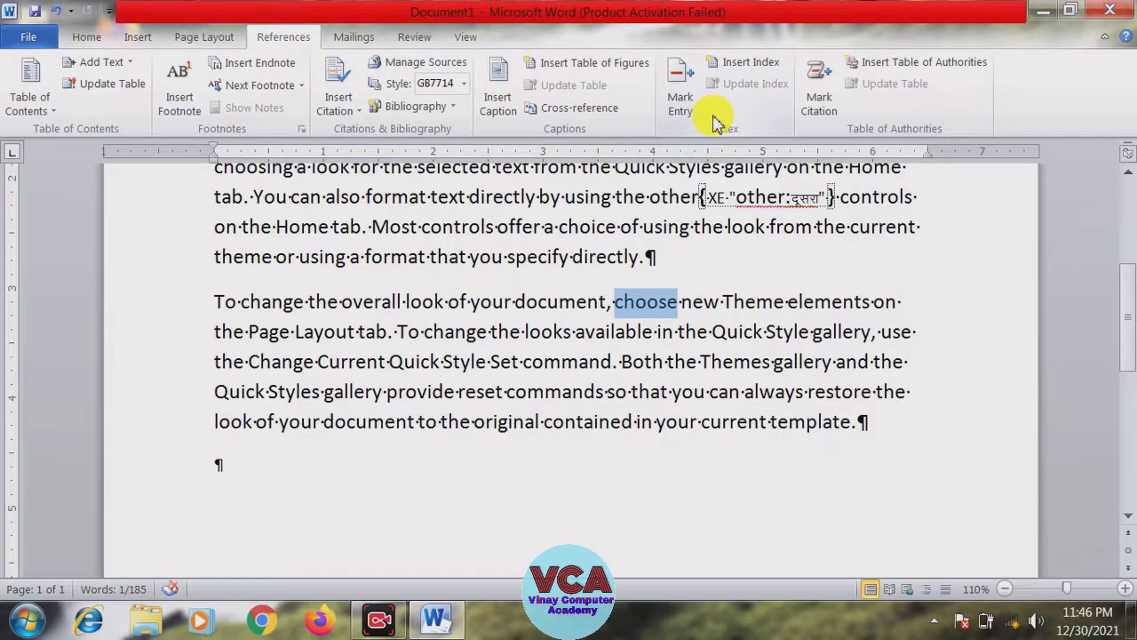
click(681, 105)
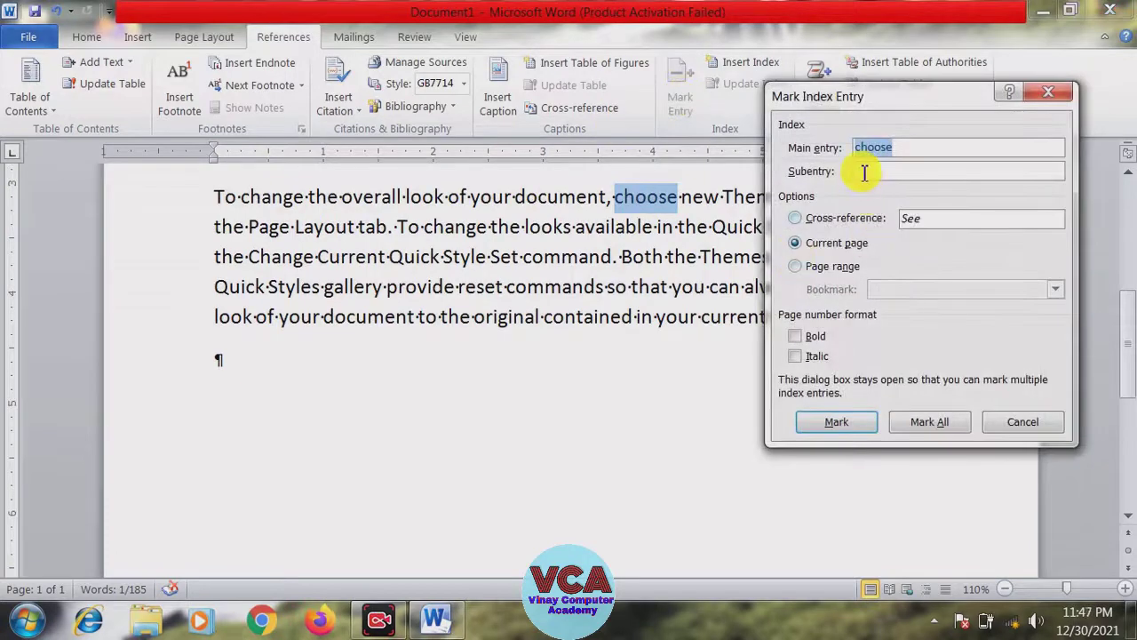
click(863, 171)
right_click(864, 172)
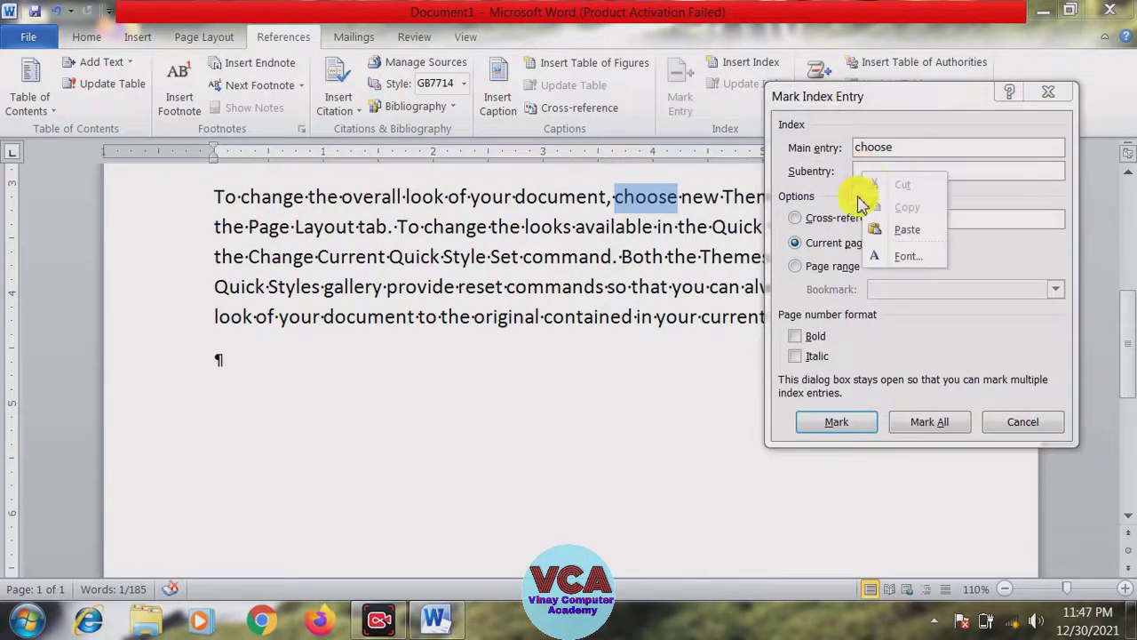
click(906, 256)
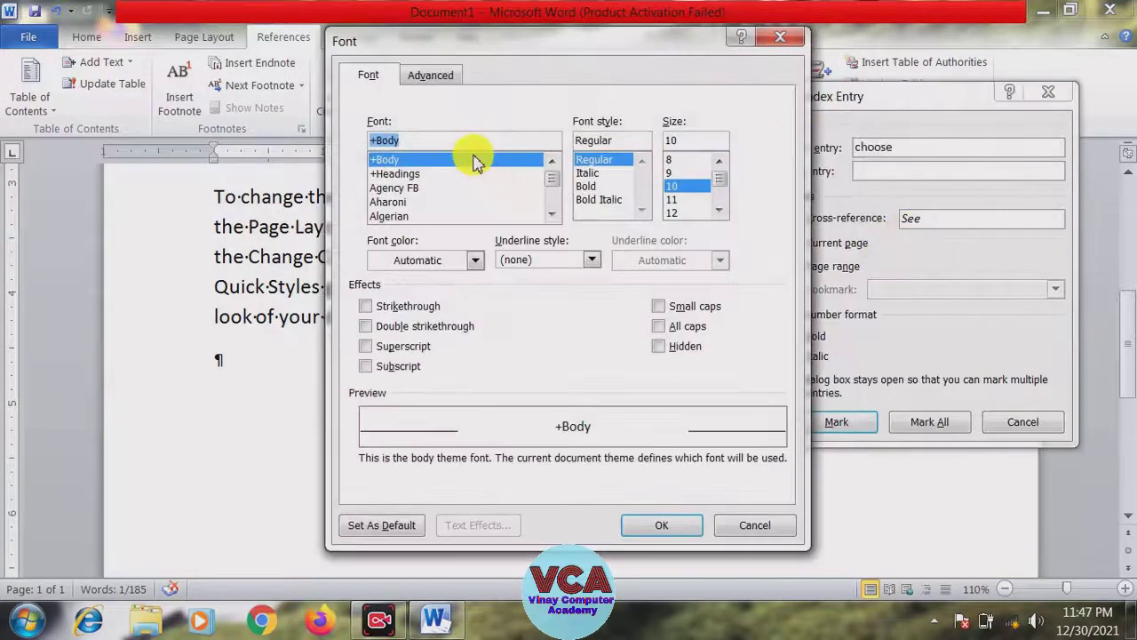
text(kru)
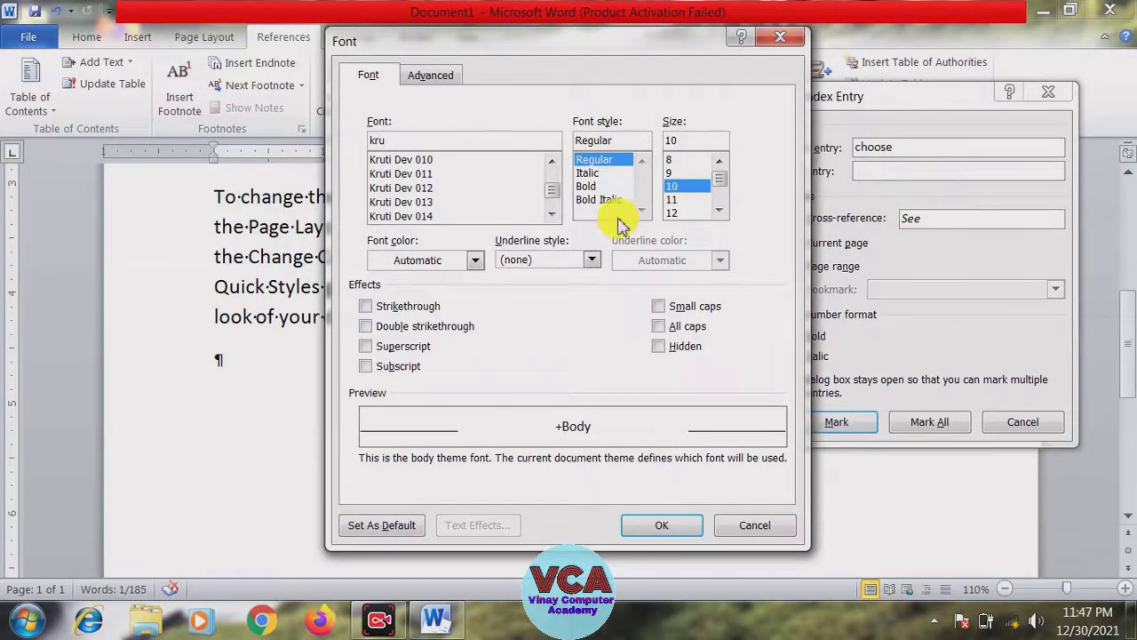
click(417, 160)
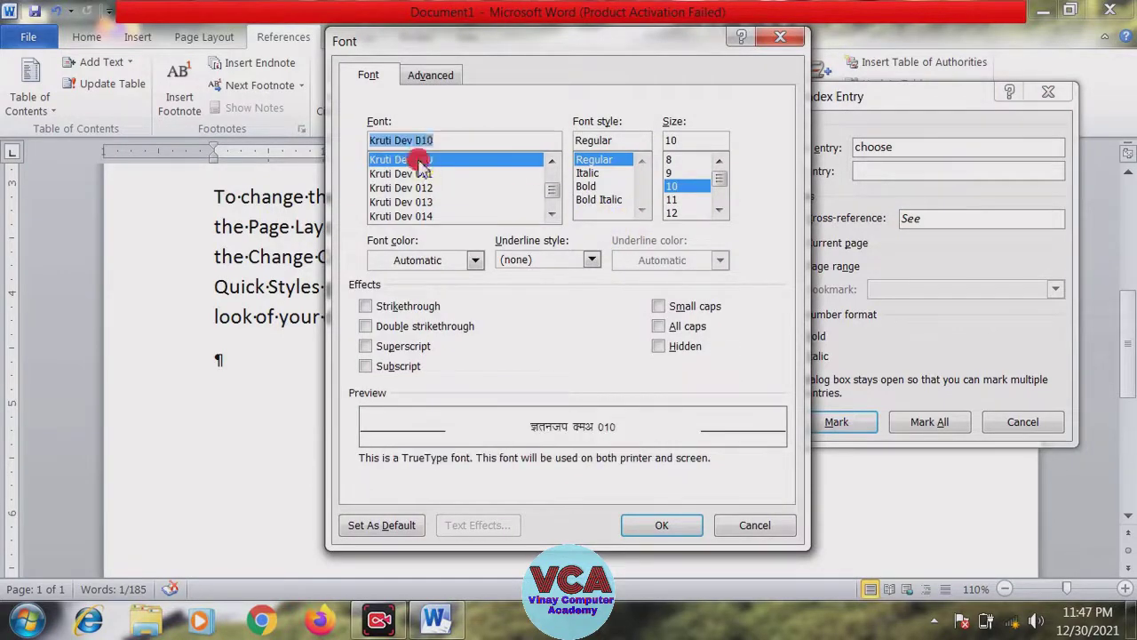
click(662, 525)
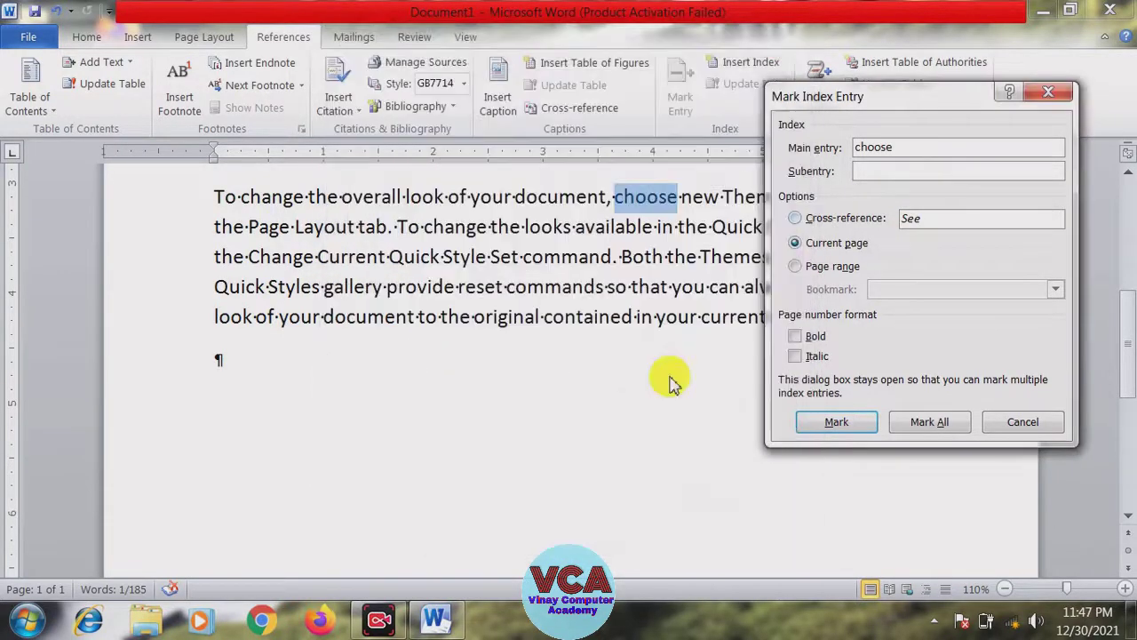
click(862, 171)
text(चुनन)
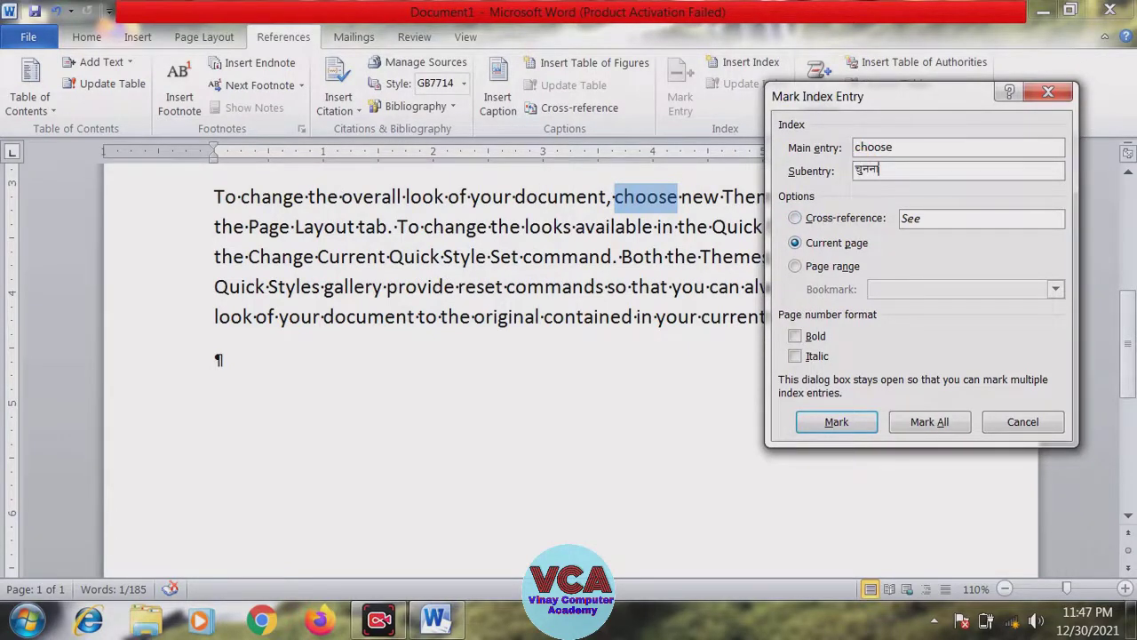
text(ा)
click(846, 430)
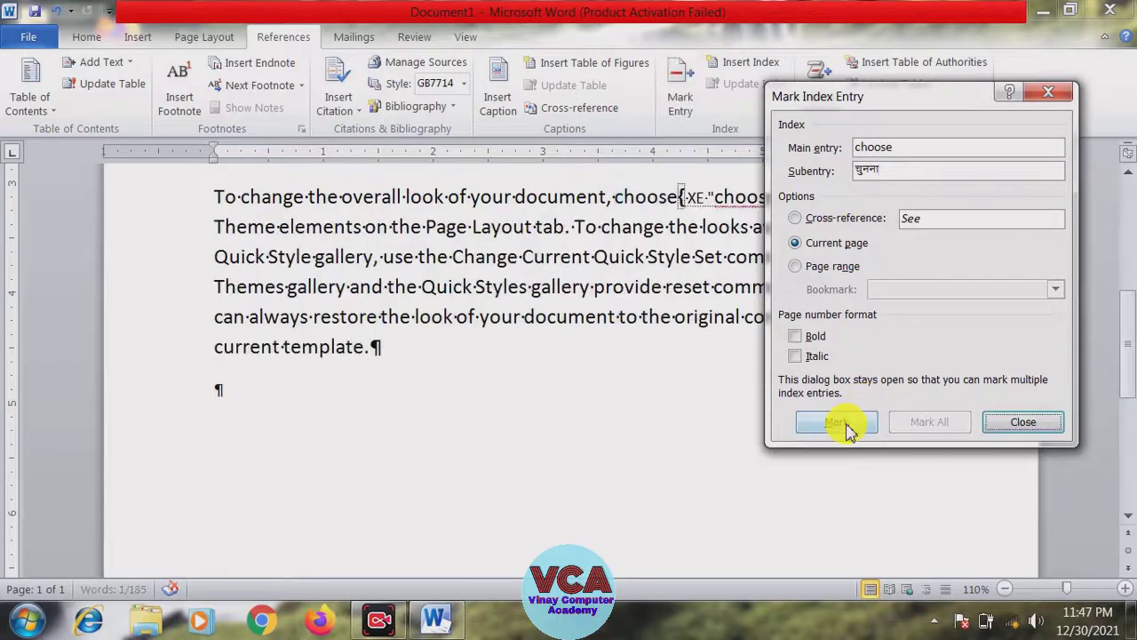
click(1026, 423)
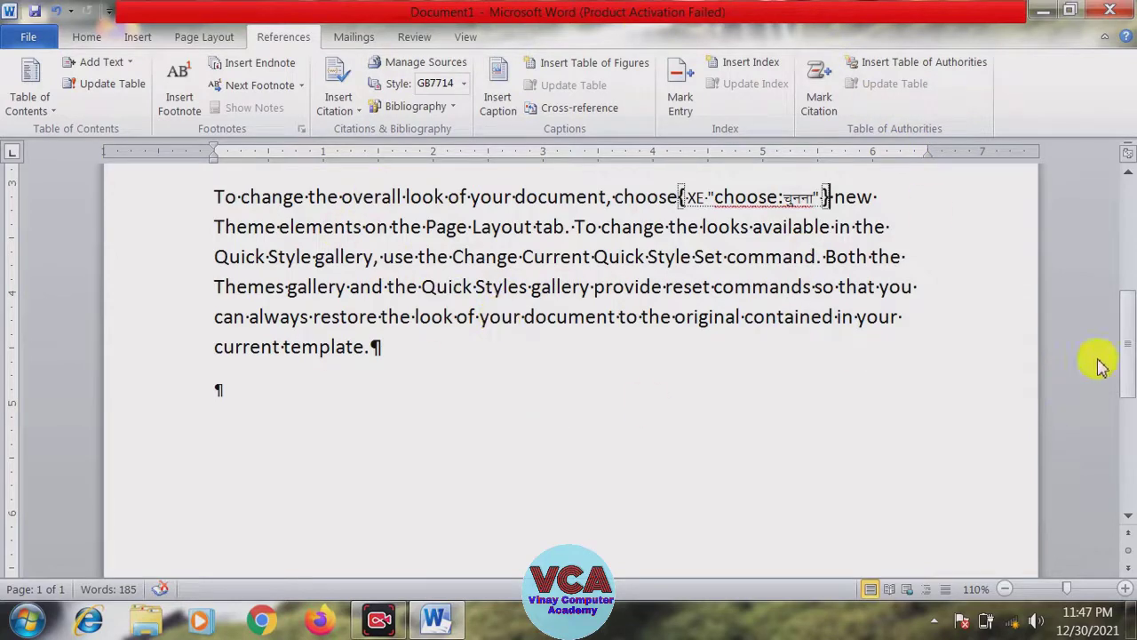
drag(1123, 348, 1132, 264)
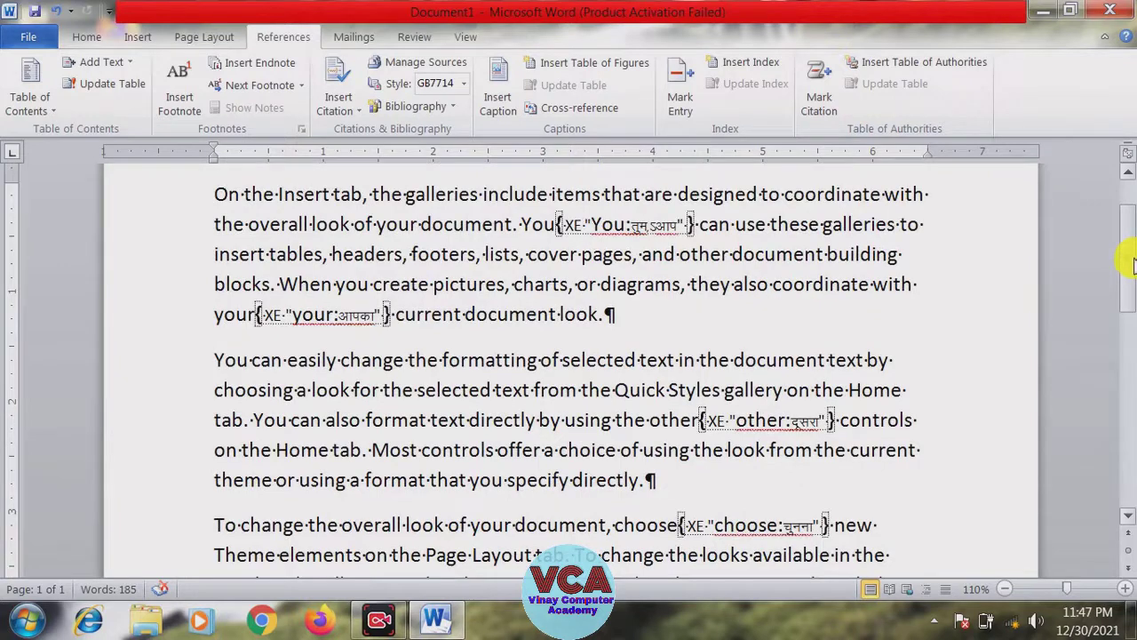
drag(1134, 265, 1134, 296)
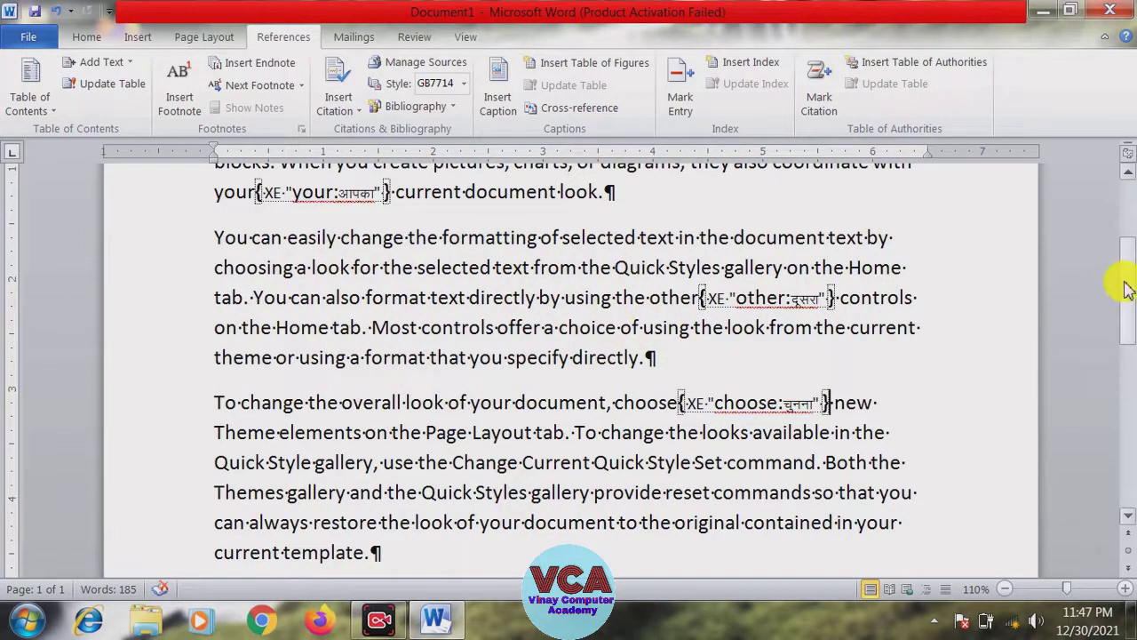
drag(1128, 293, 1130, 325)
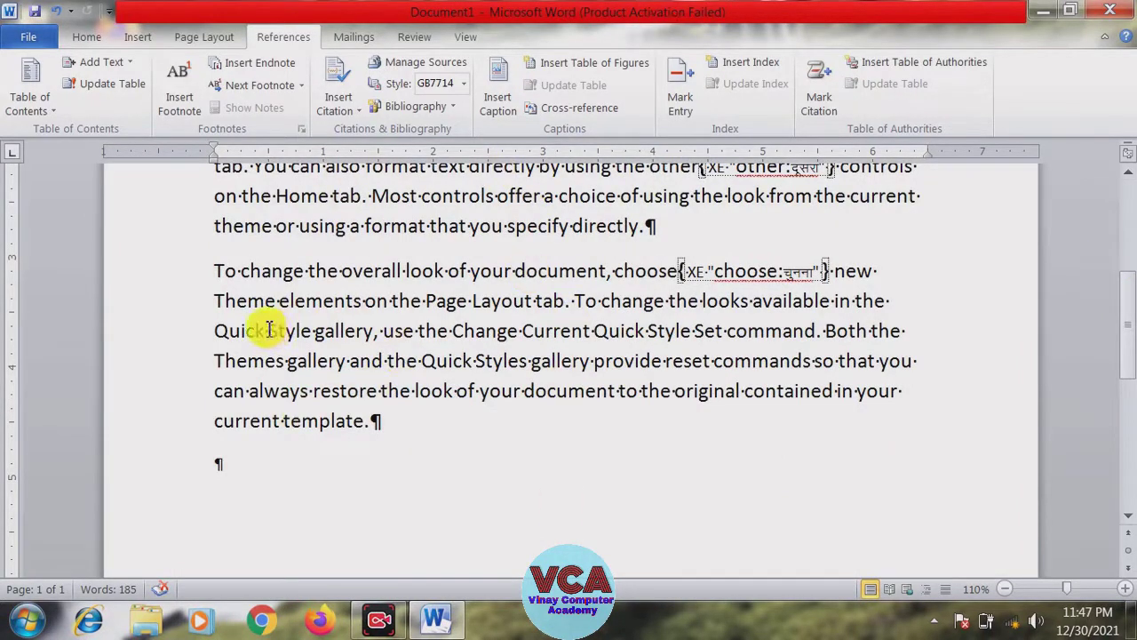
Mark 'Quick' as an index entry with Kruti Dev 010 subentry तुरंत, then close
drag(267, 329, 215, 329)
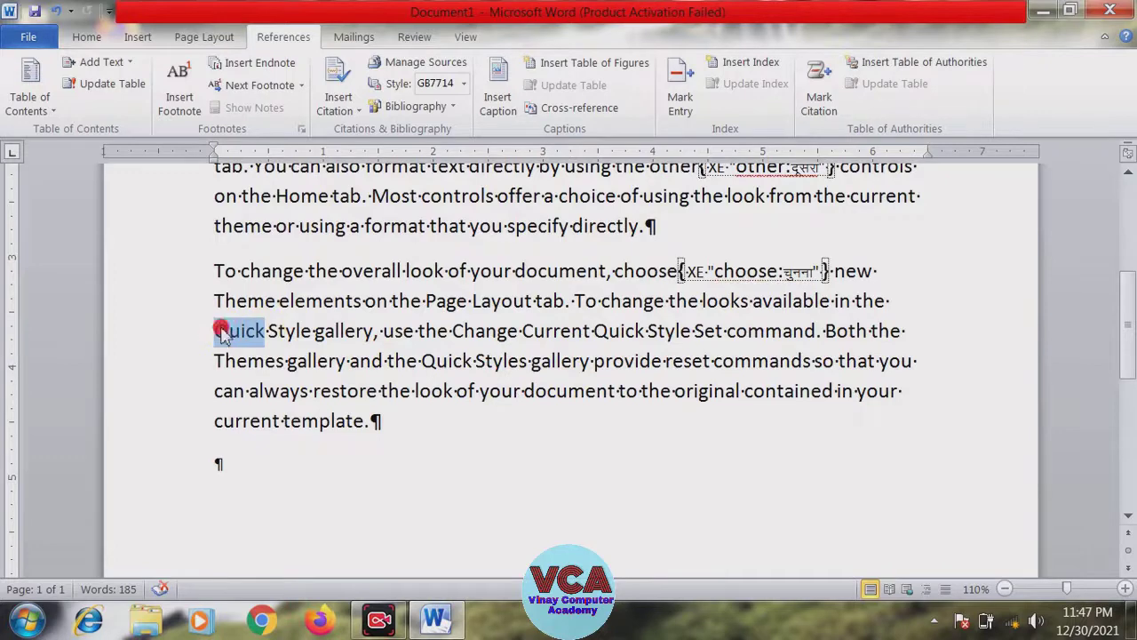
click(677, 99)
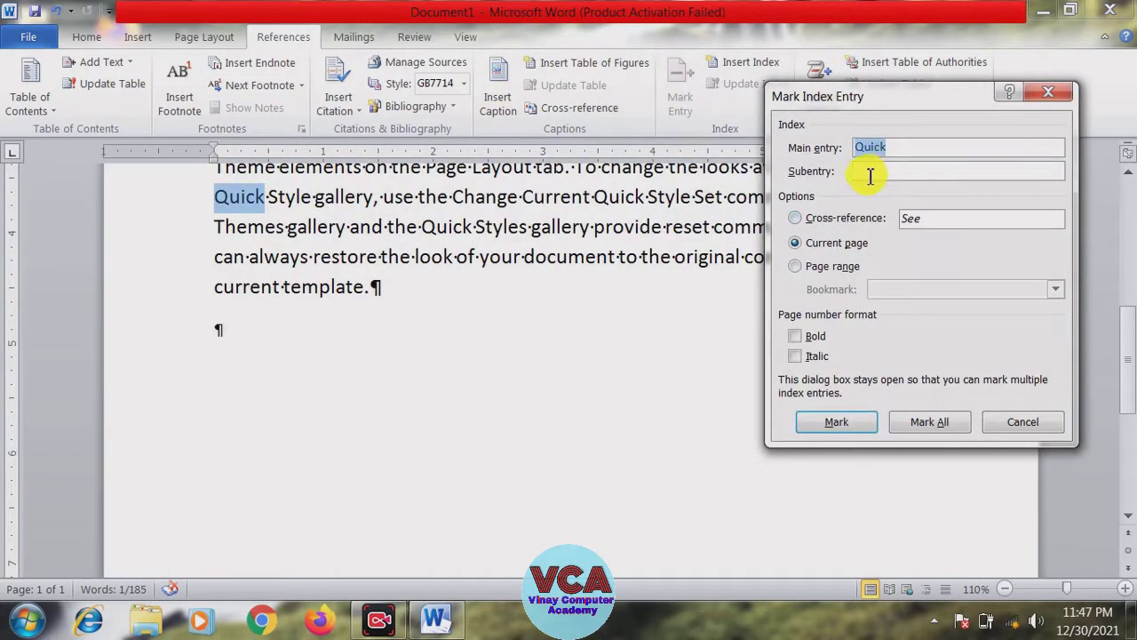
click(870, 172)
right_click(869, 172)
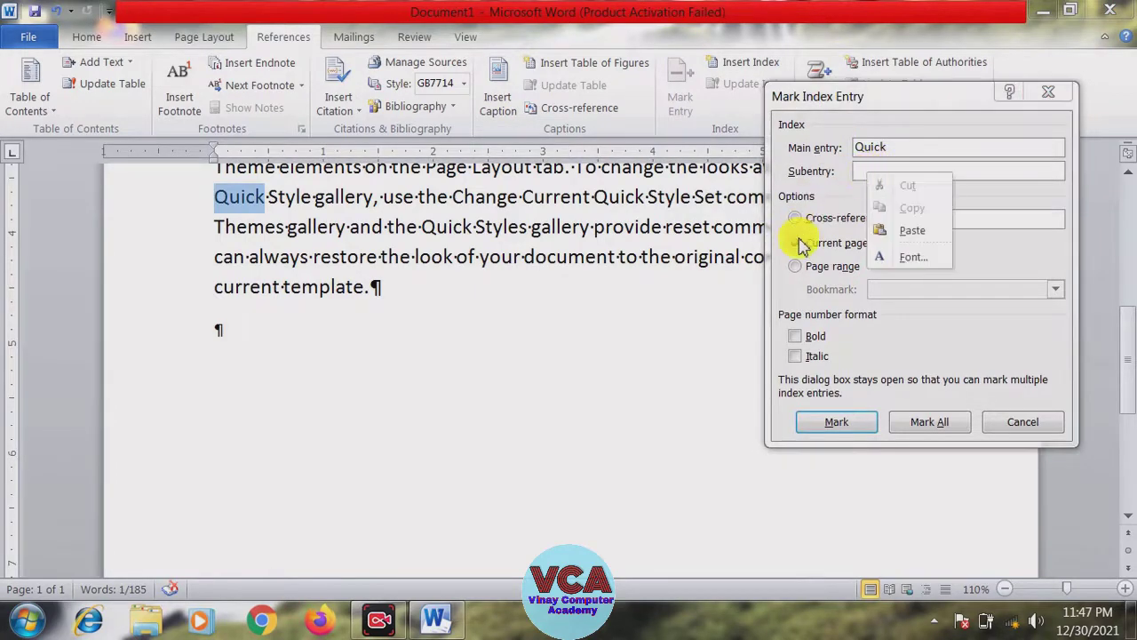
click(895, 256)
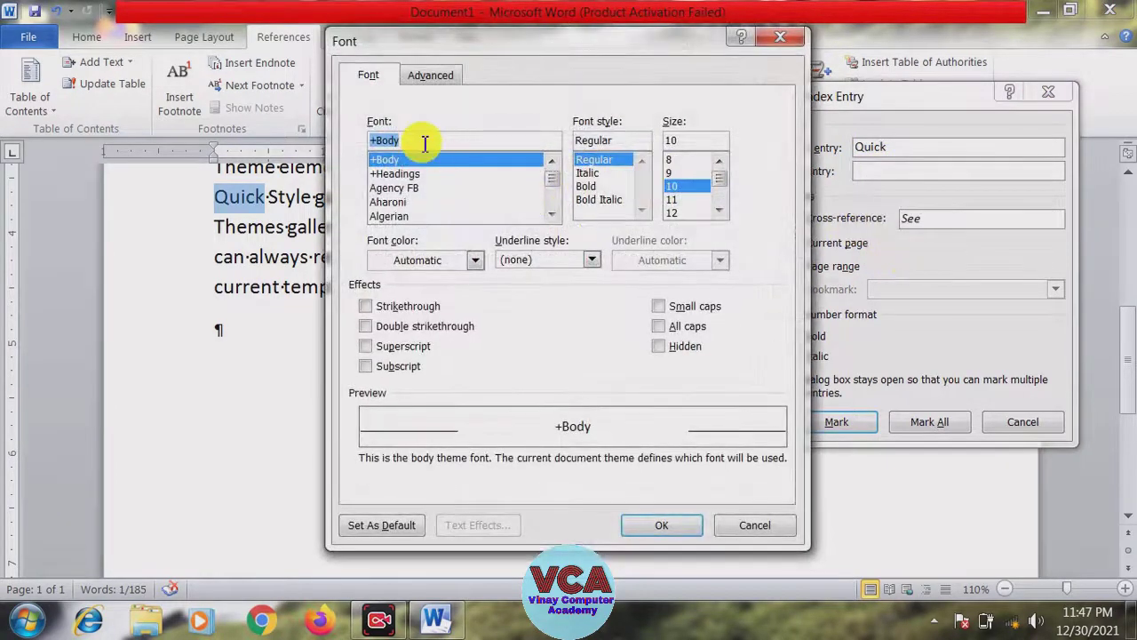
text(kr)
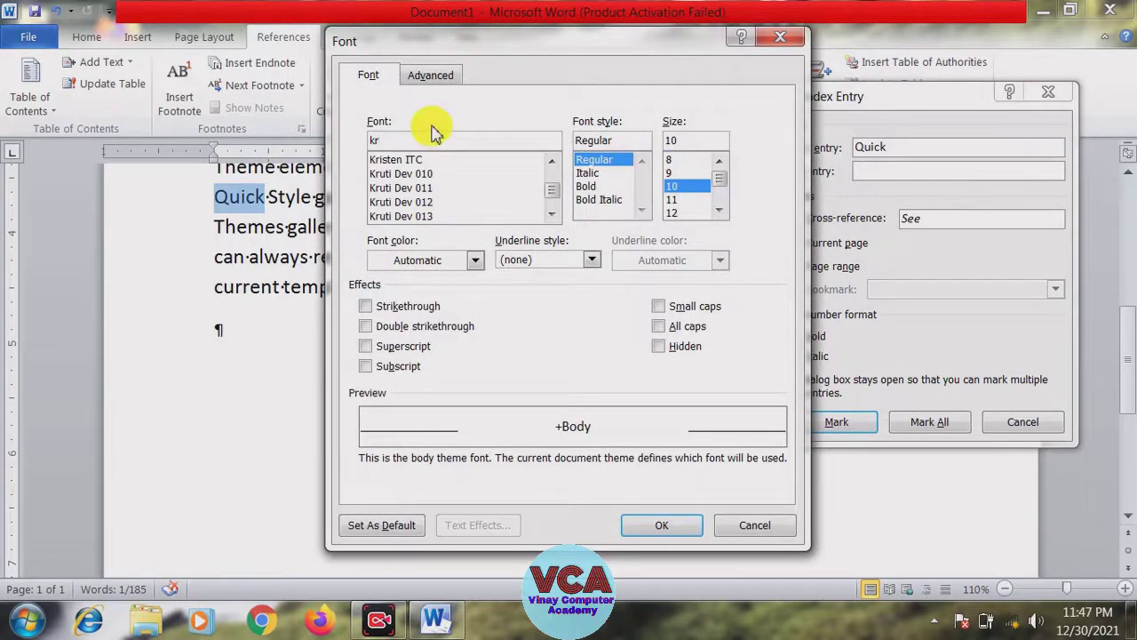
click(433, 173)
click(664, 524)
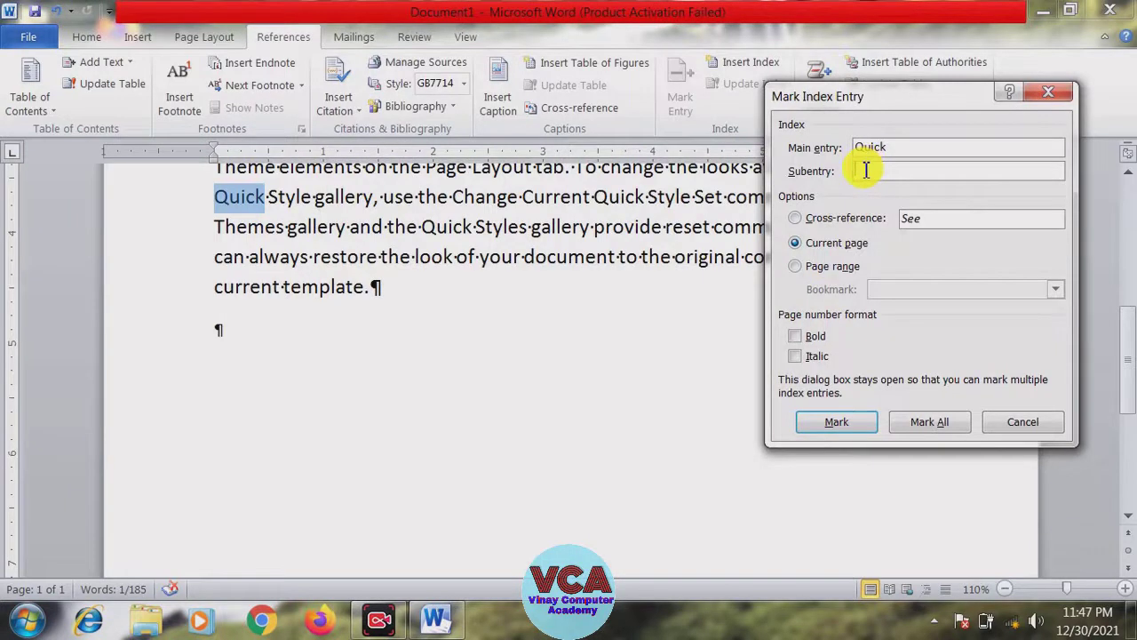
text(d)
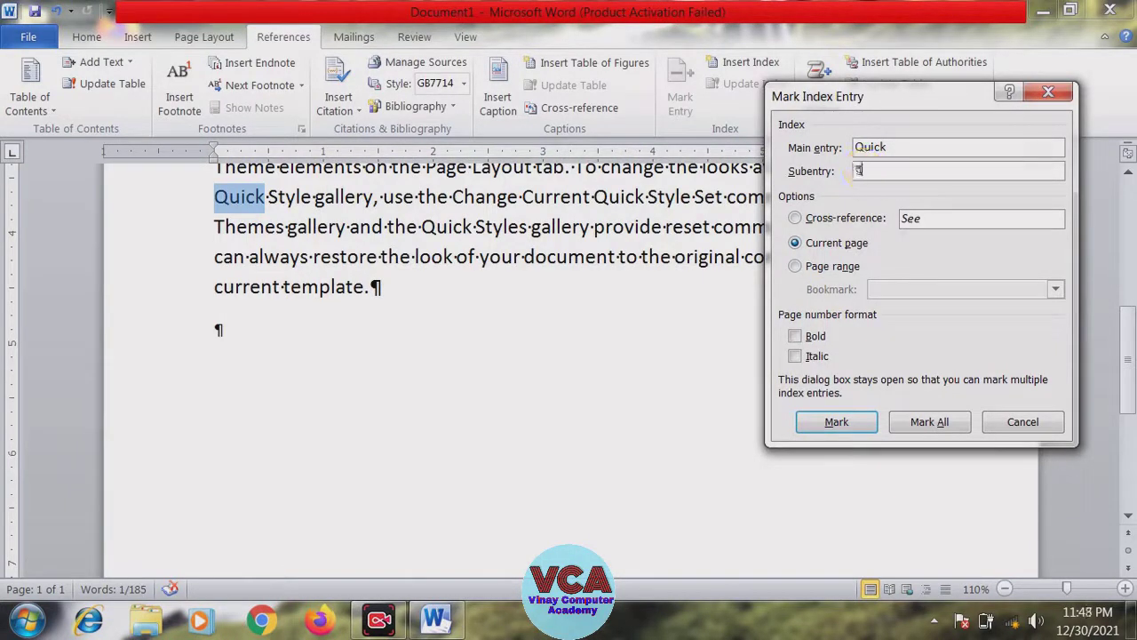
click(852, 425)
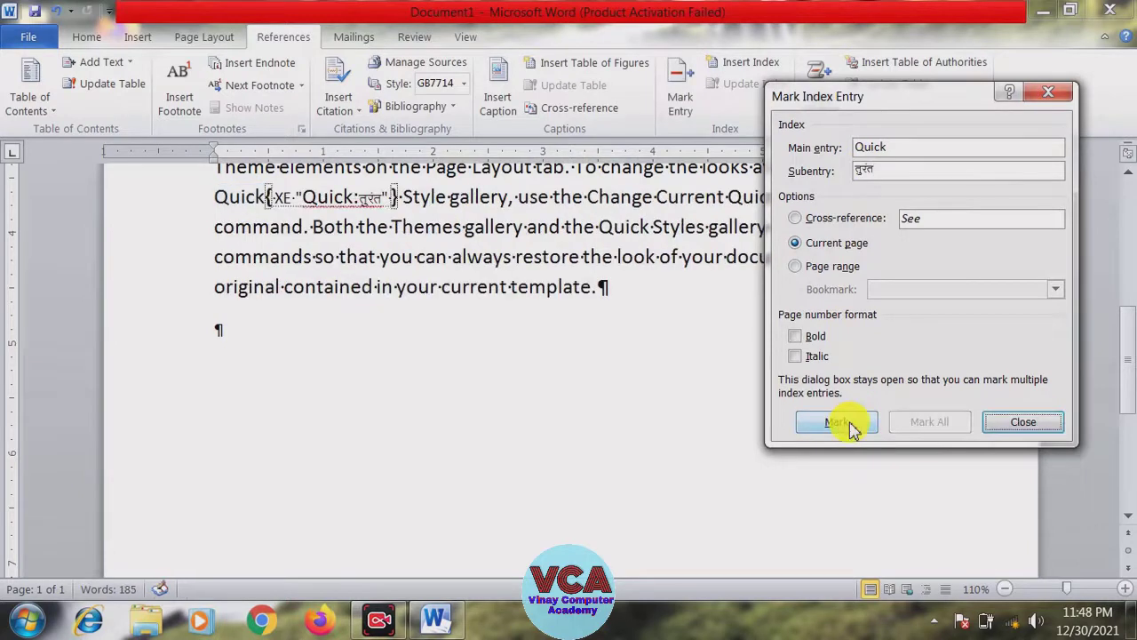
click(1013, 423)
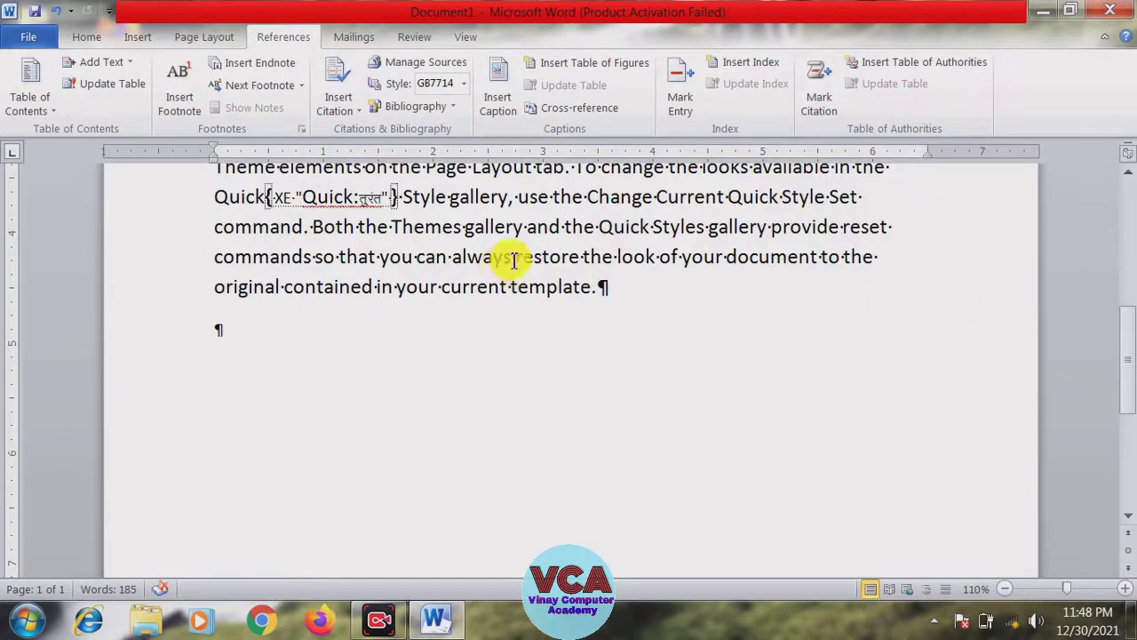
Select 'always', start a Mark Entry, and set the Subentry font to Kruti Dev 010
drag(513, 258, 451, 255)
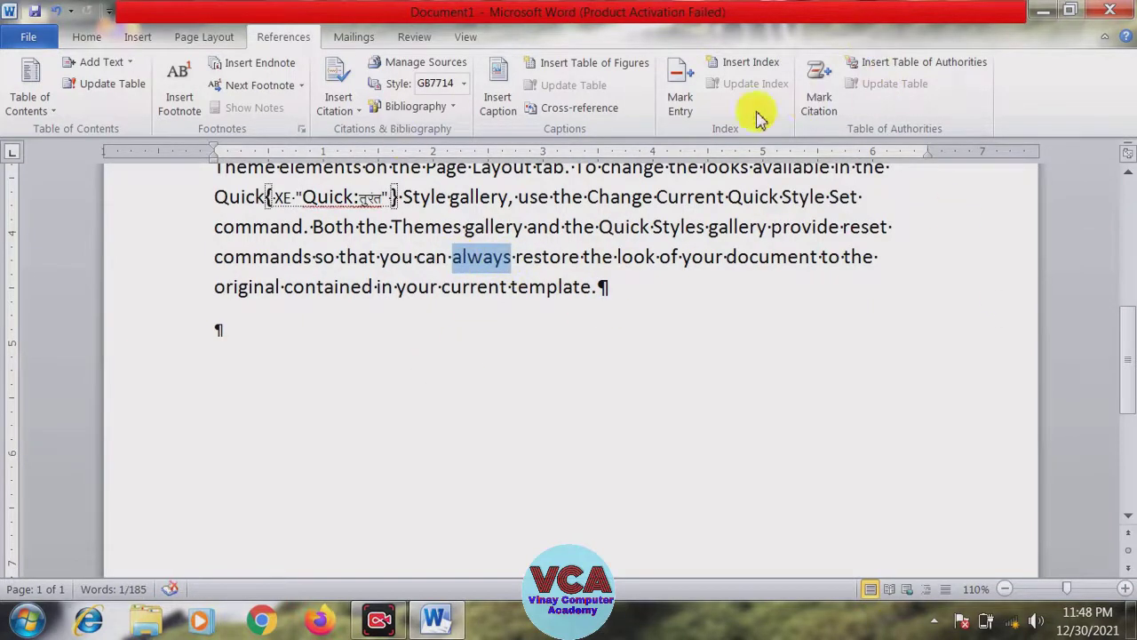
click(692, 113)
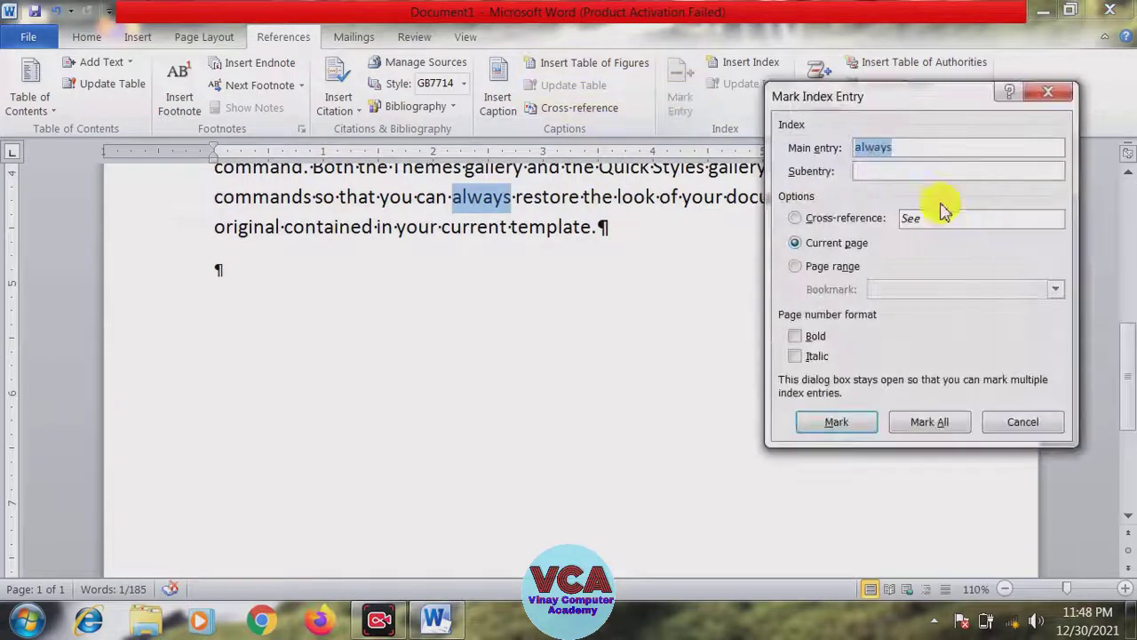
click(872, 173)
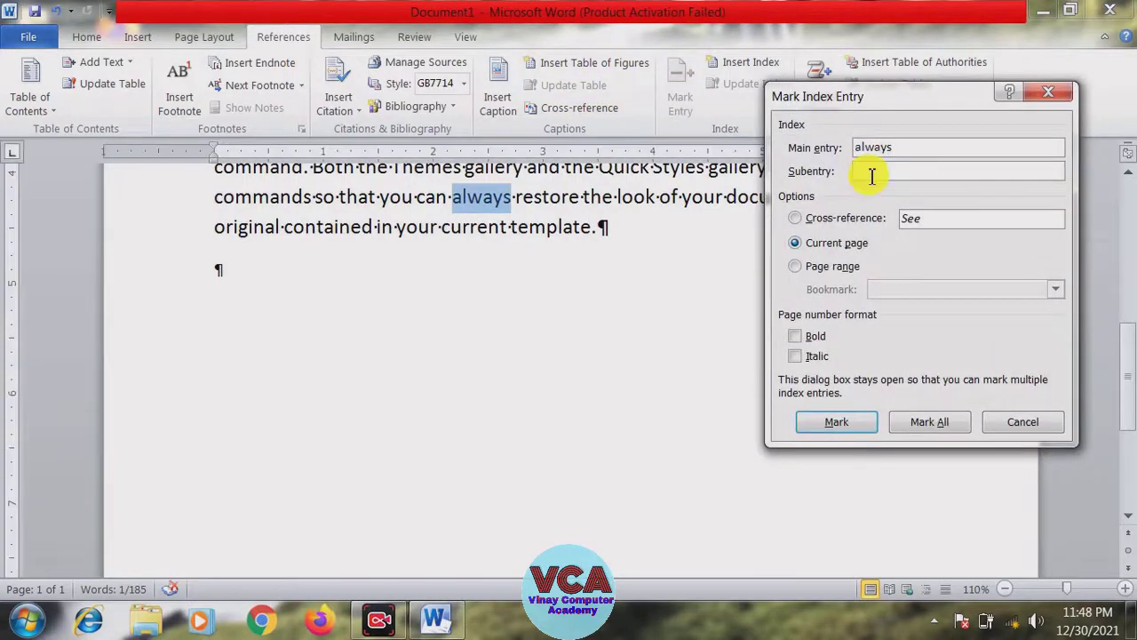
right_click(871, 175)
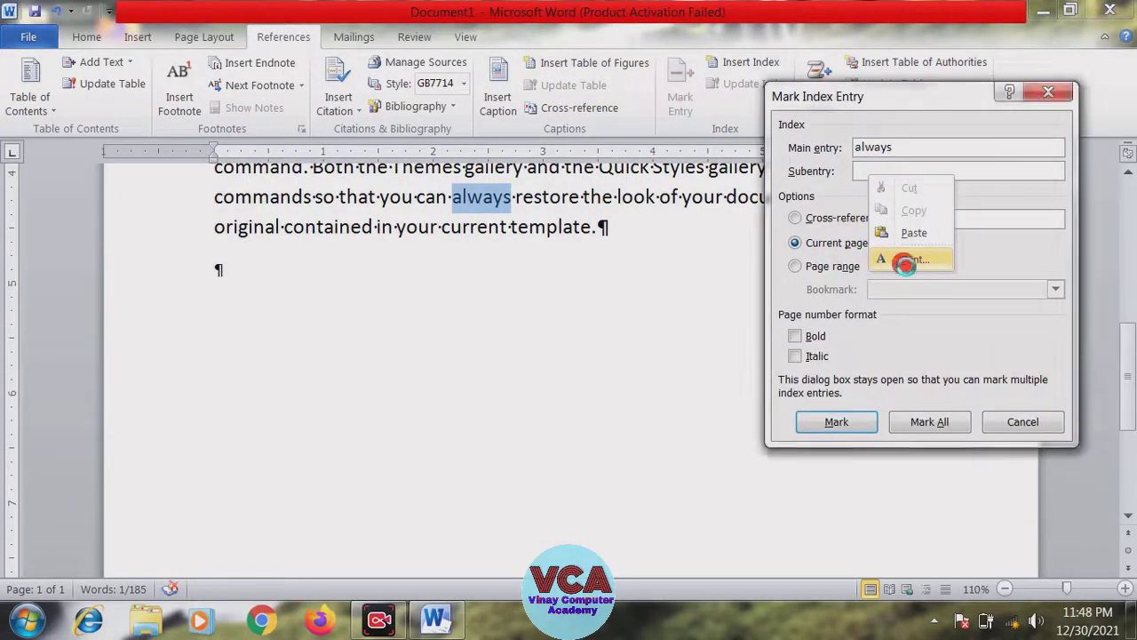
click(899, 258)
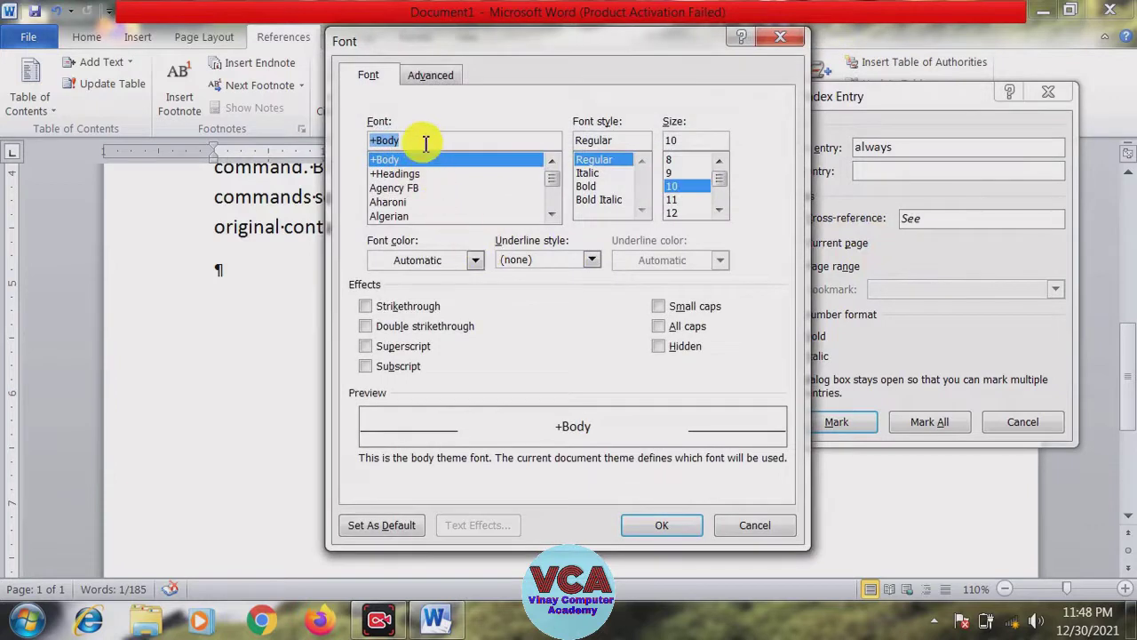
text(kr)
click(427, 174)
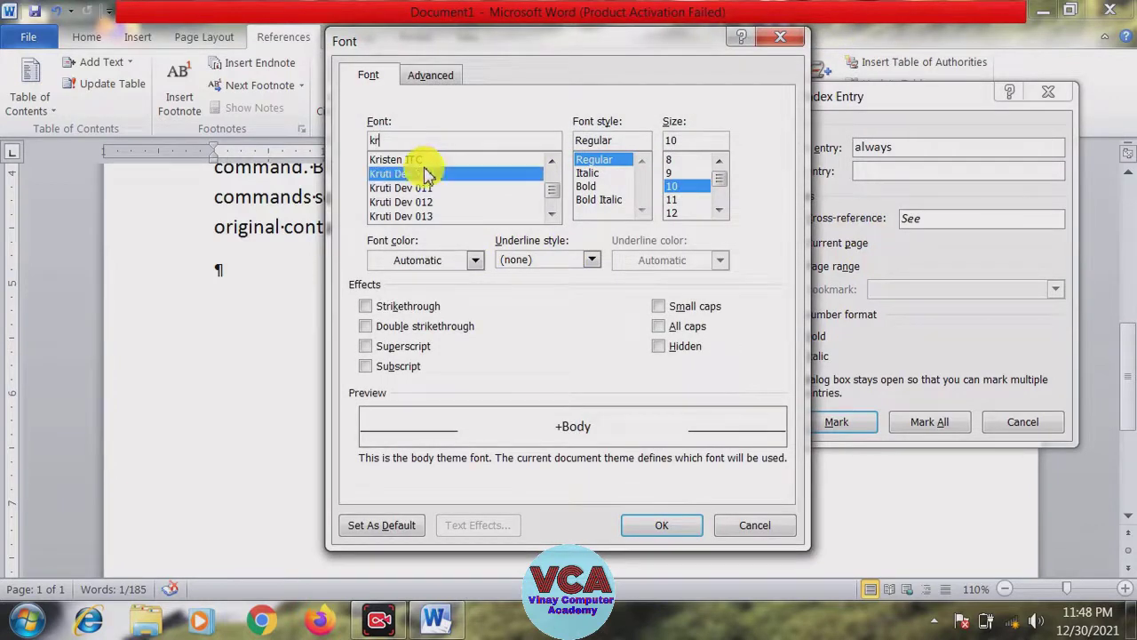
click(655, 528)
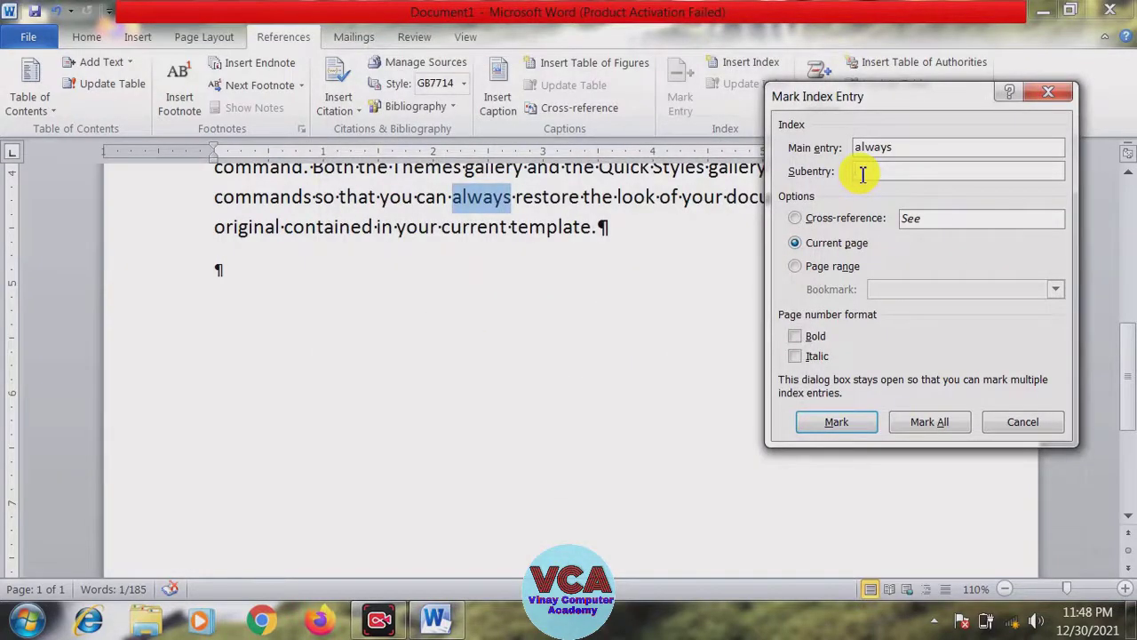
Enter the Hindi subentry हमेशा, mark 'always' and close the dialog
text(bu)
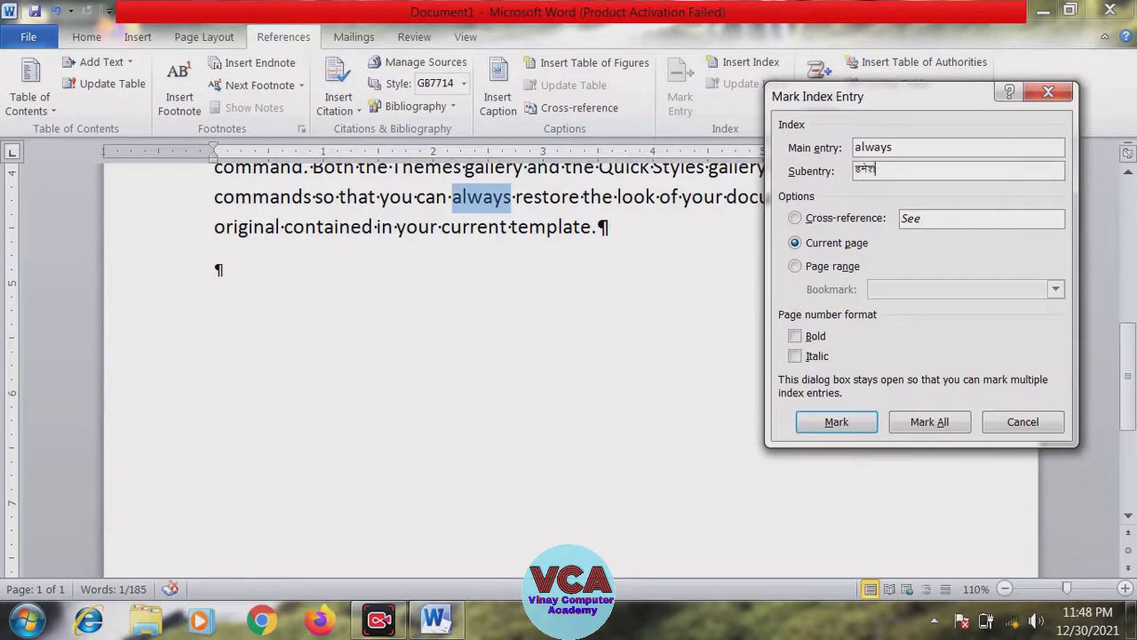
click(833, 427)
click(1022, 424)
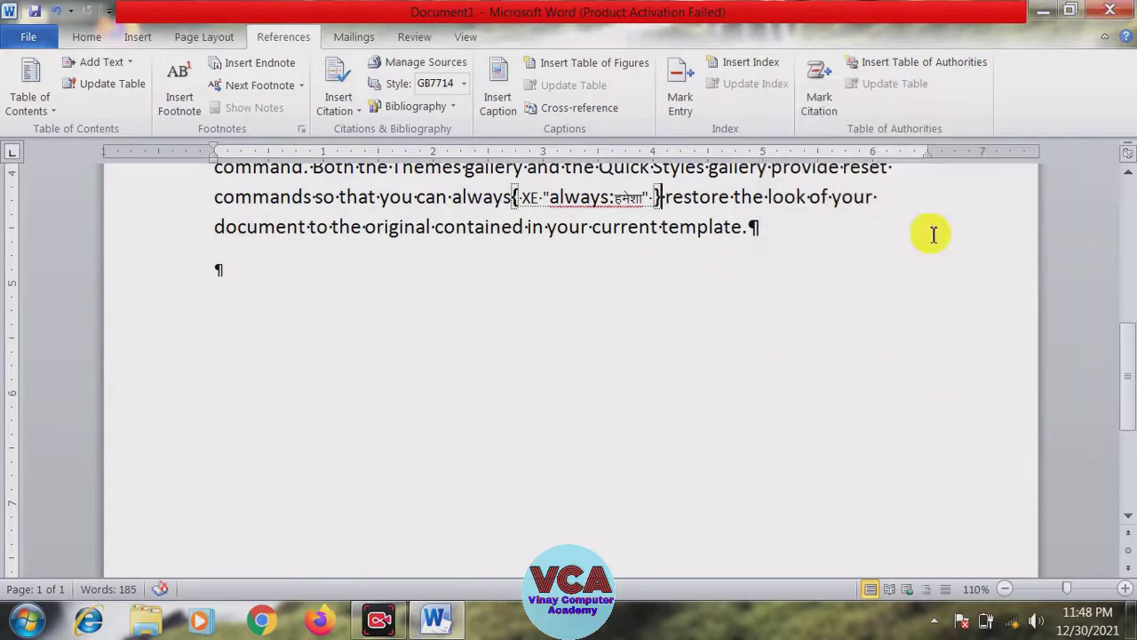
drag(1130, 399, 1124, 260)
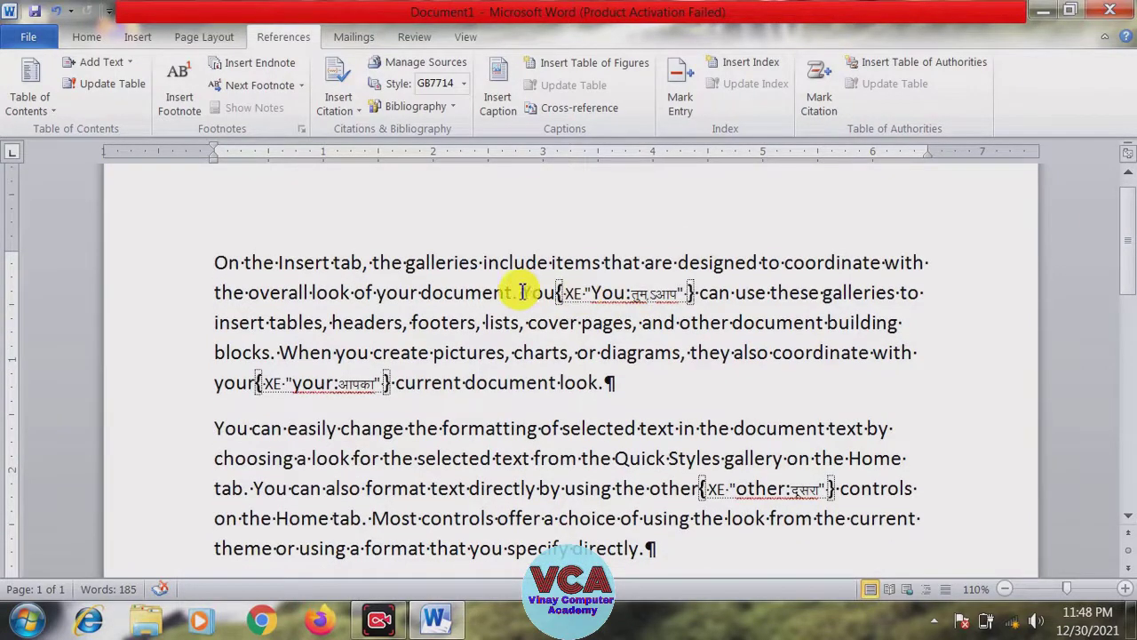
Mark 'document' as an index entry with the subentry 'file'
drag(512, 294, 419, 293)
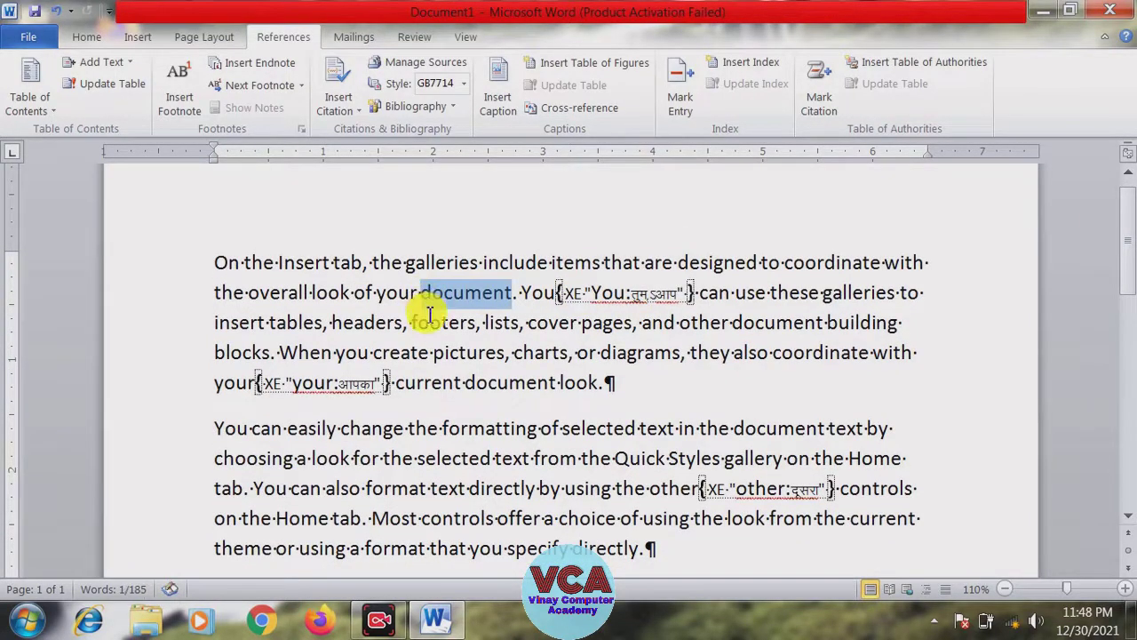
click(682, 102)
click(879, 173)
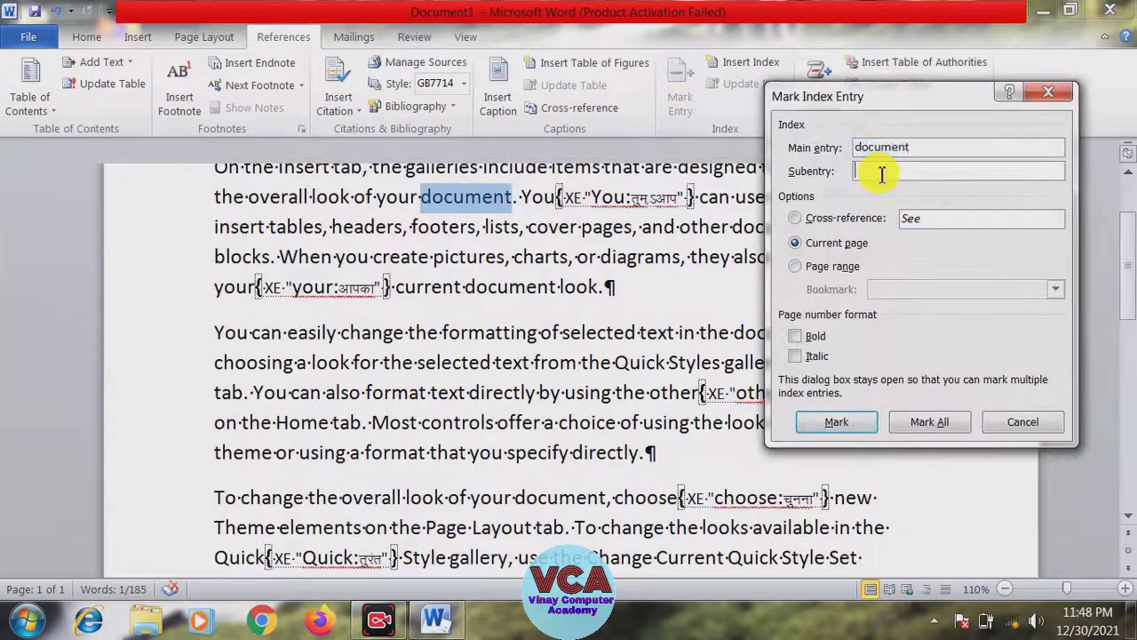
text(file)
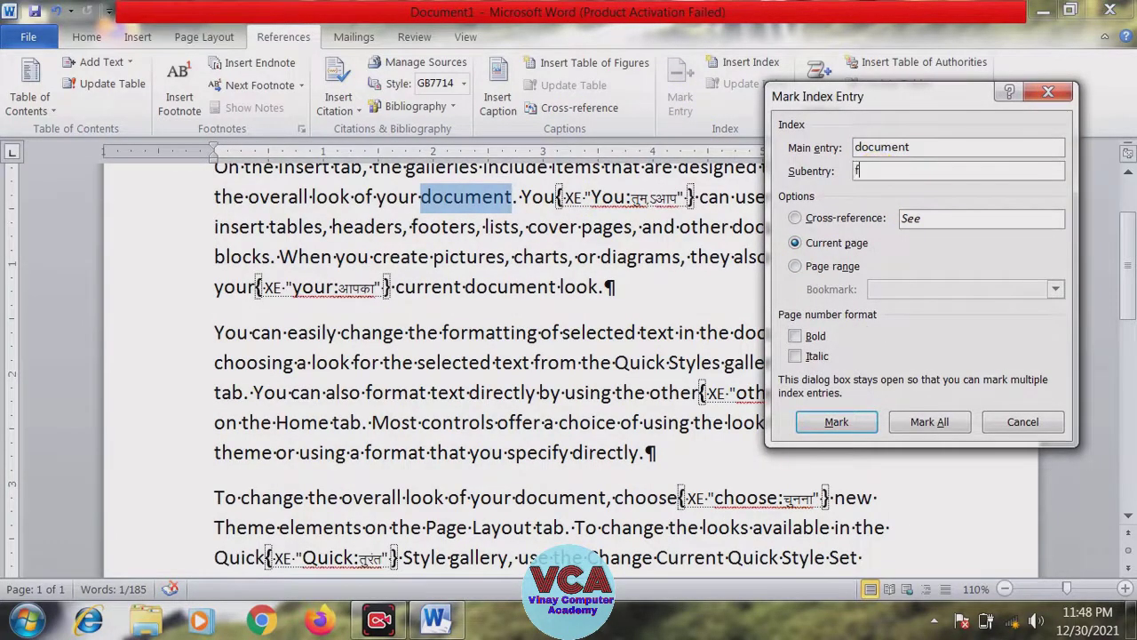
click(836, 424)
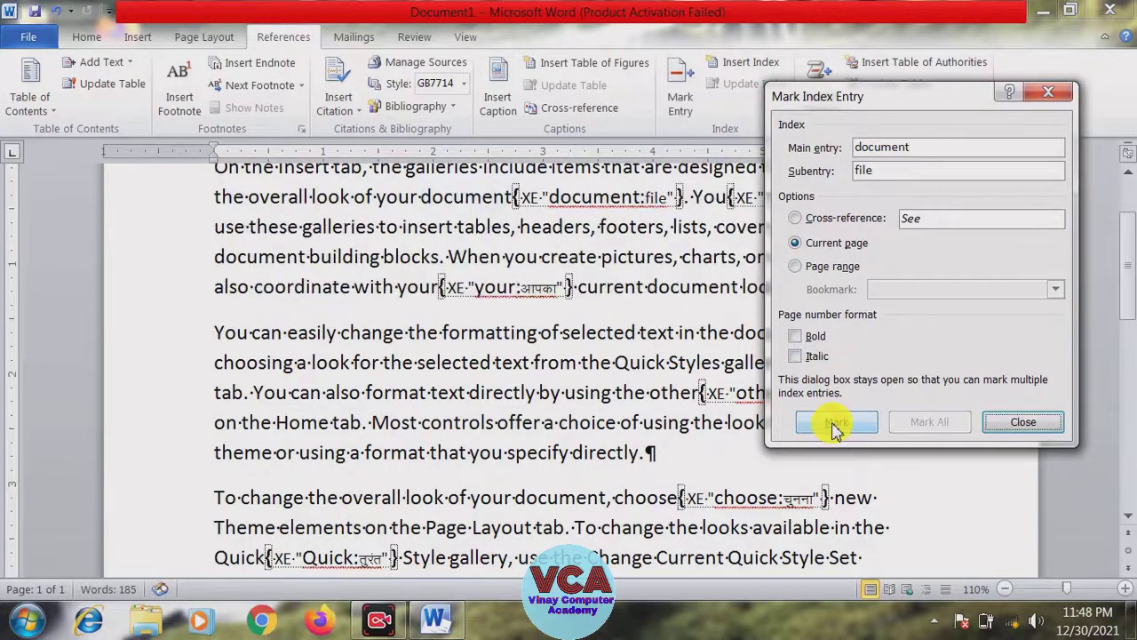
click(1017, 424)
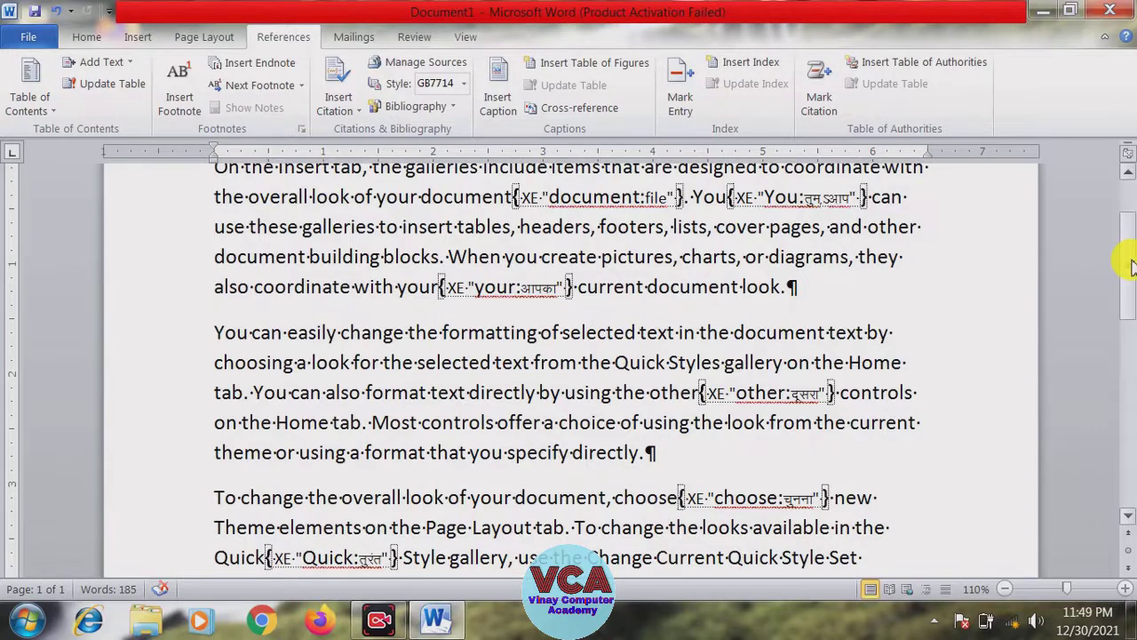
Select 'theme' and mark it as an index entry with the subentry 'design'
drag(1131, 266, 1132, 280)
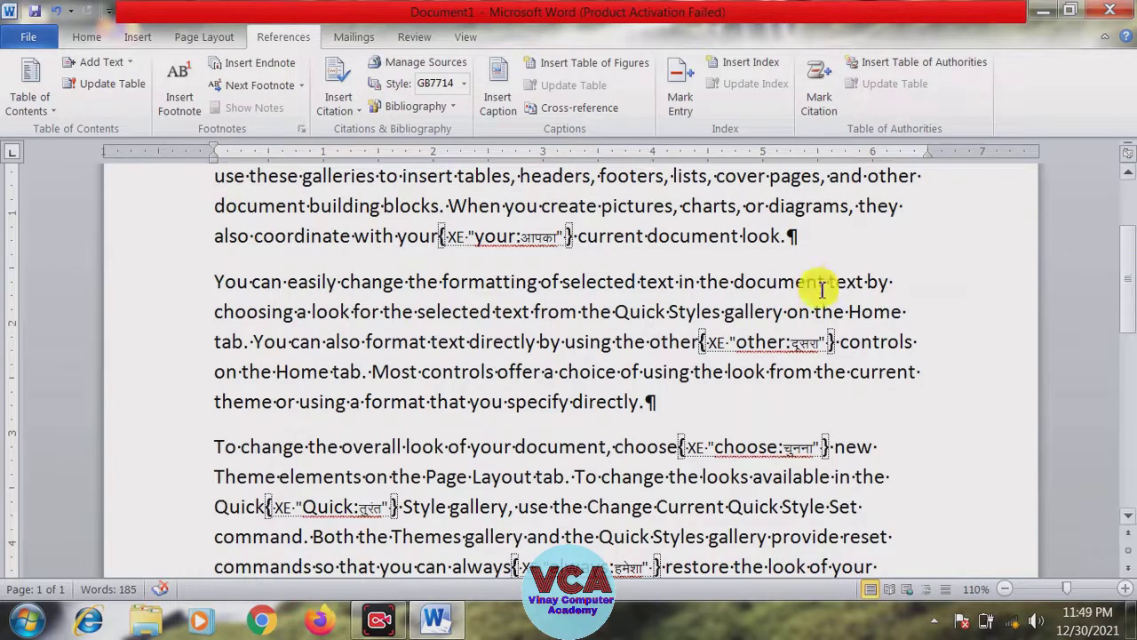
drag(722, 311, 675, 311)
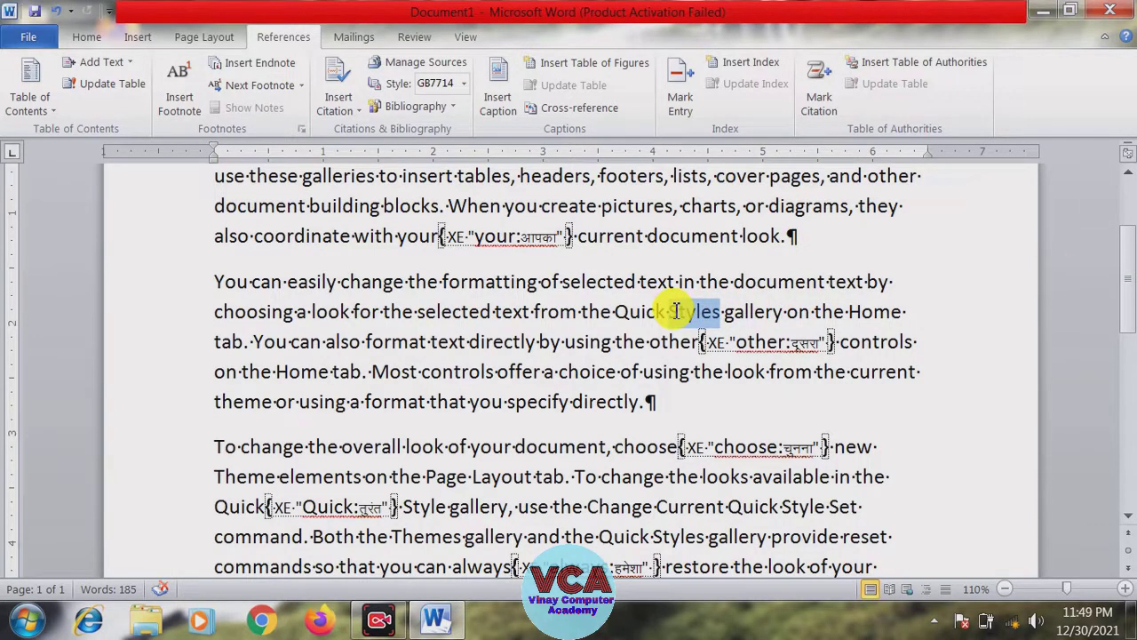
drag(675, 311, 666, 310)
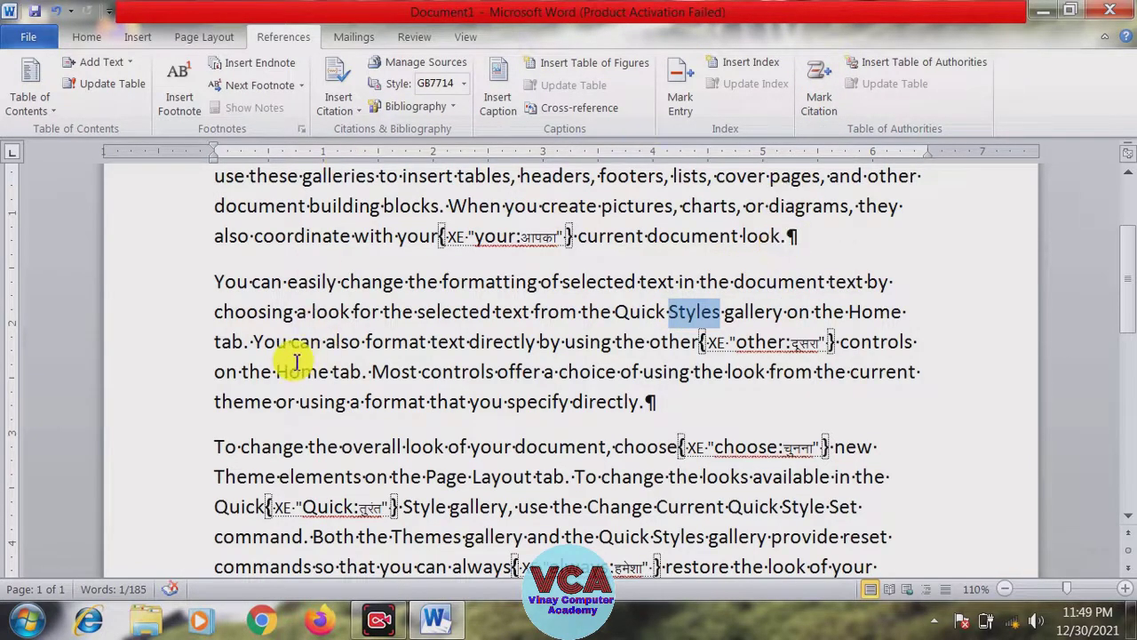
drag(274, 402, 220, 405)
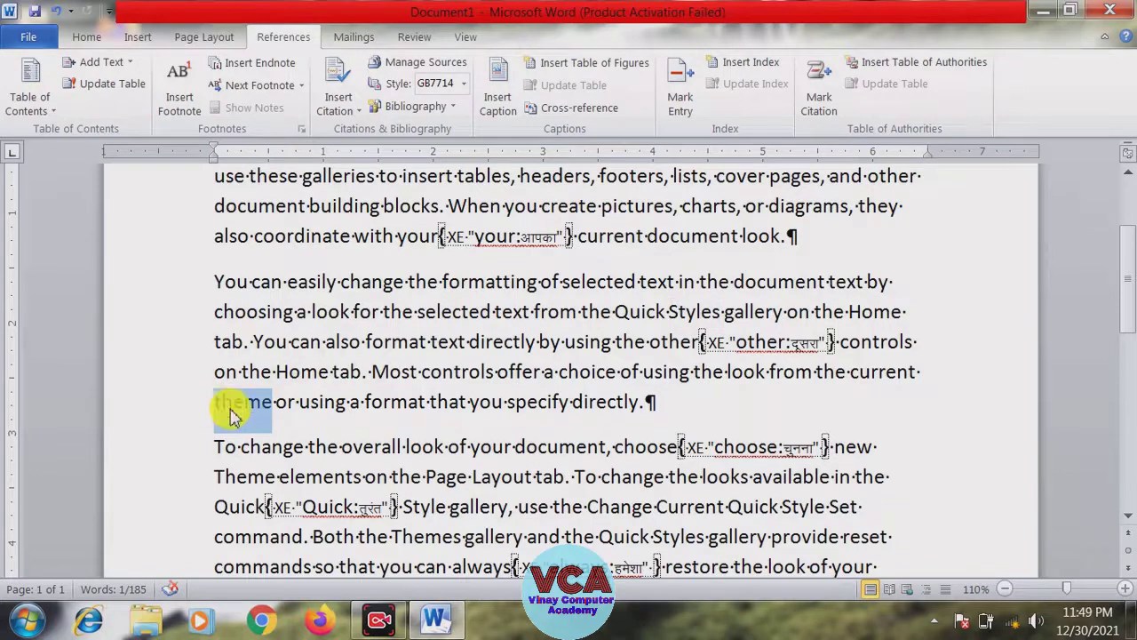
click(695, 100)
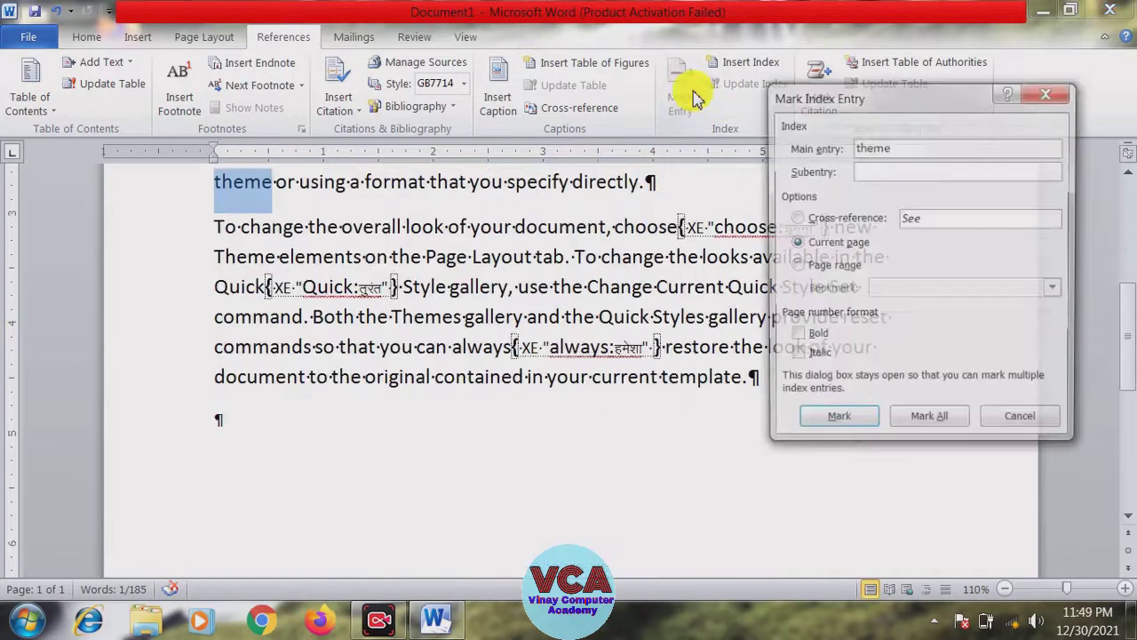
click(869, 172)
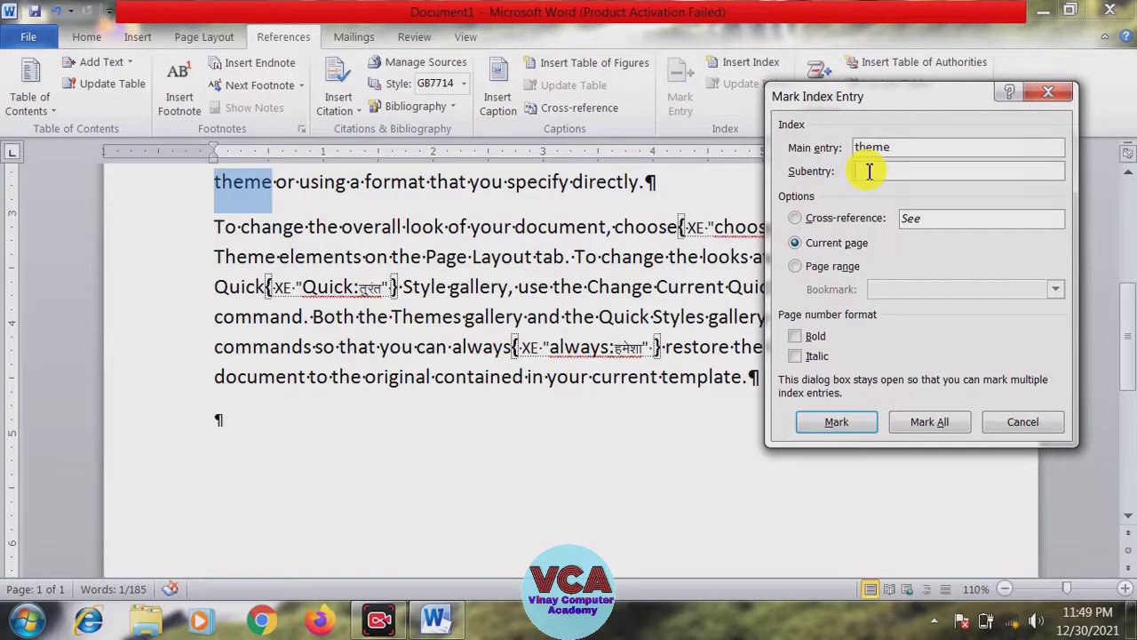
text(design)
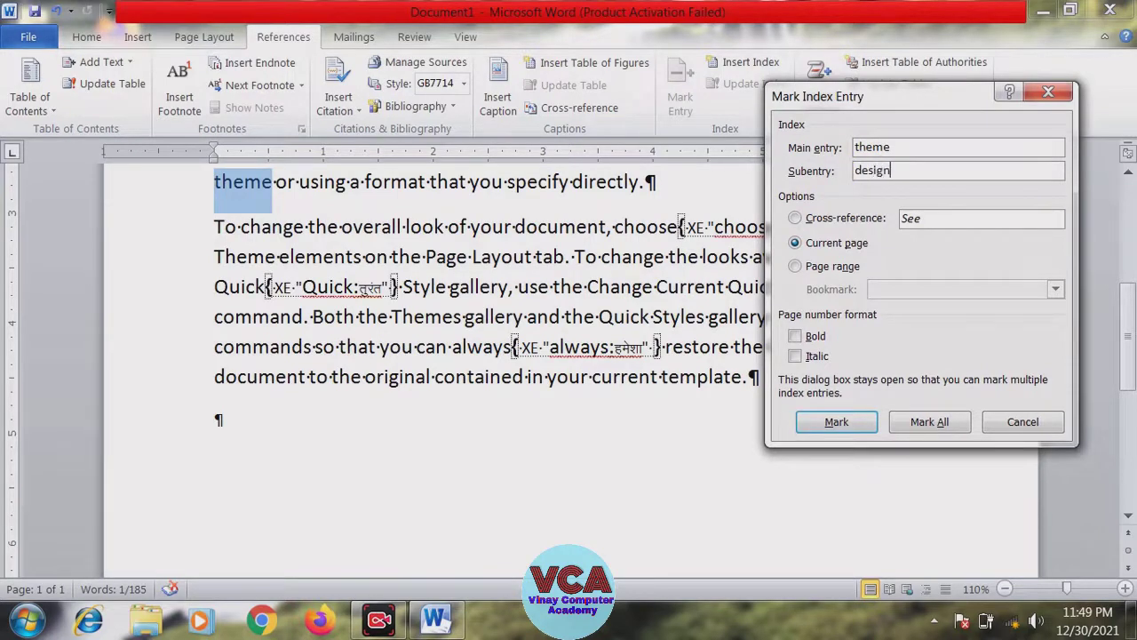
click(837, 424)
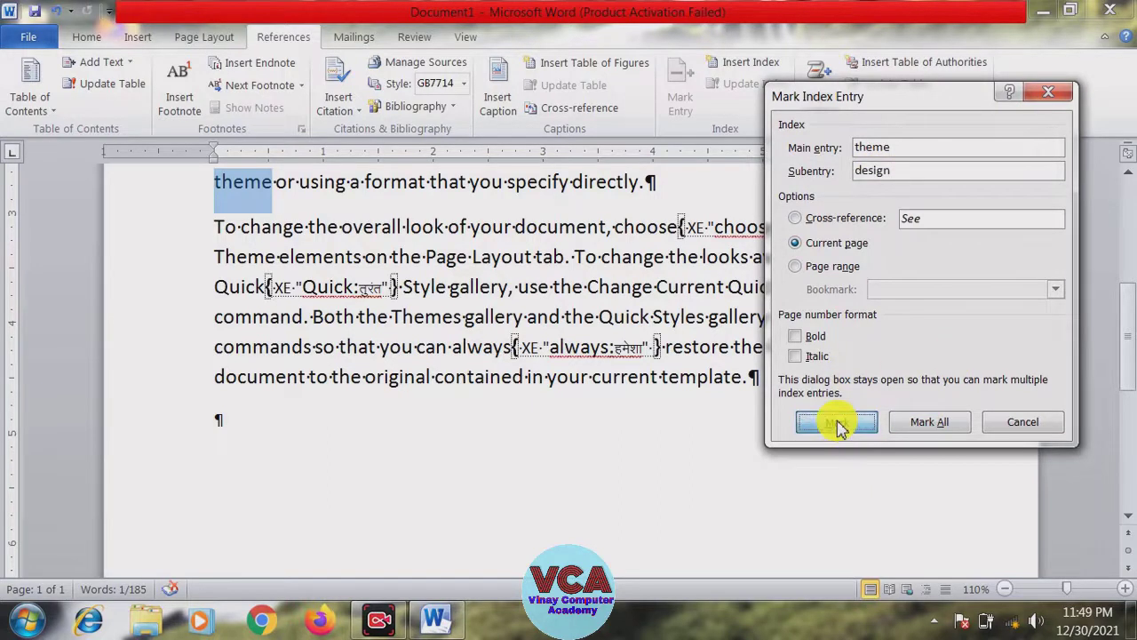
click(1017, 422)
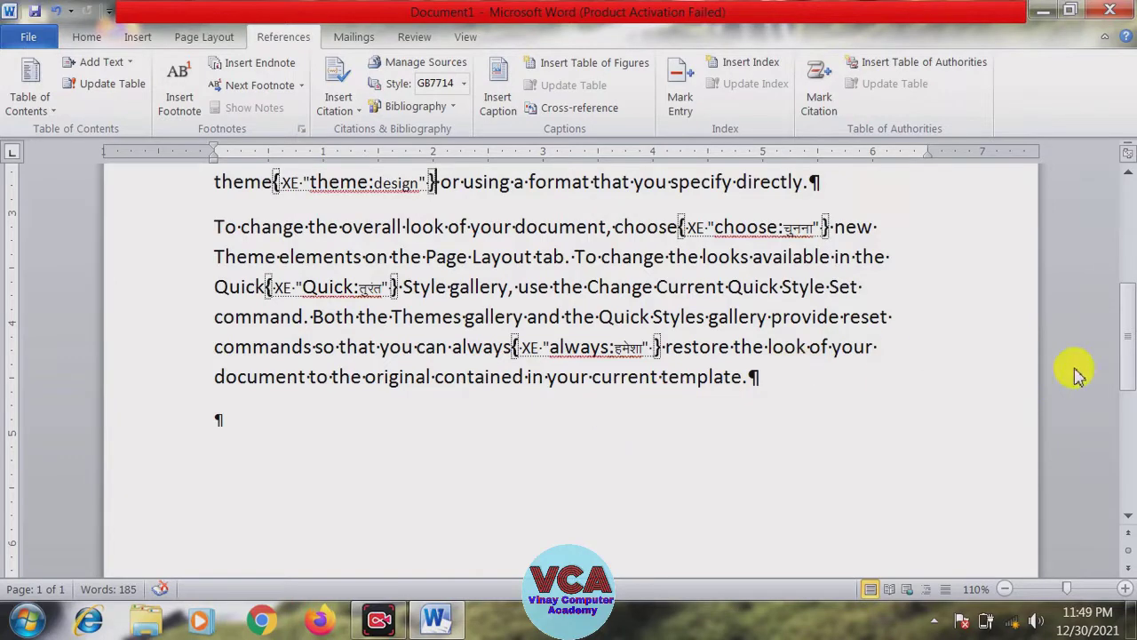
Turn off Show/Hide ¶ on the Home tab and put the caret after the last paragraph
drag(1124, 350, 1130, 238)
scroll(1129, 256, down, 3)
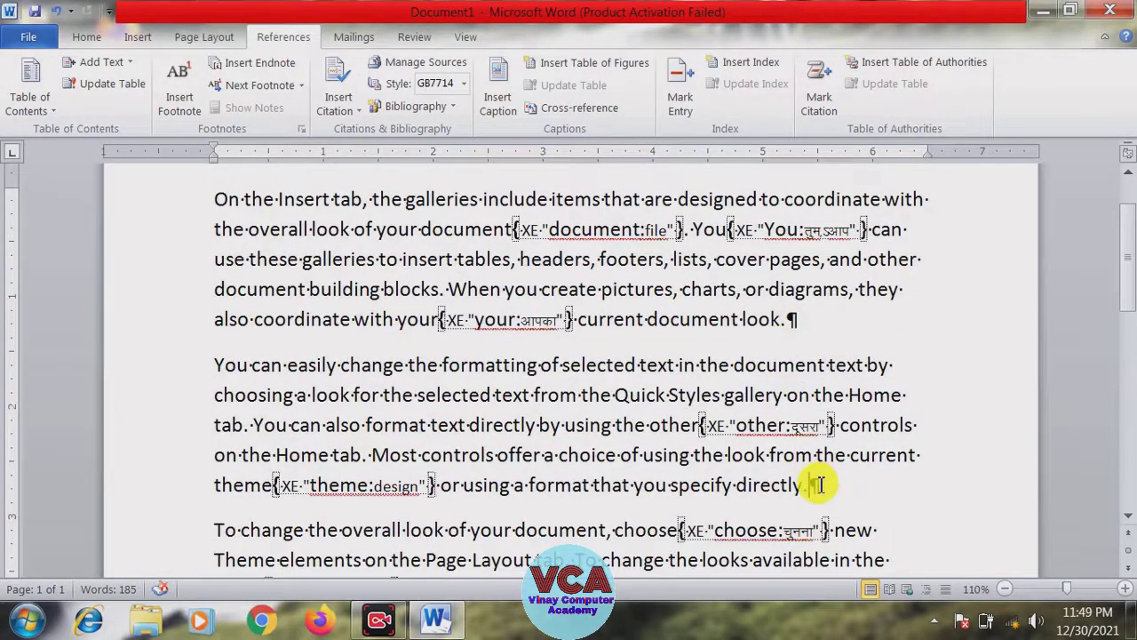
click(808, 321)
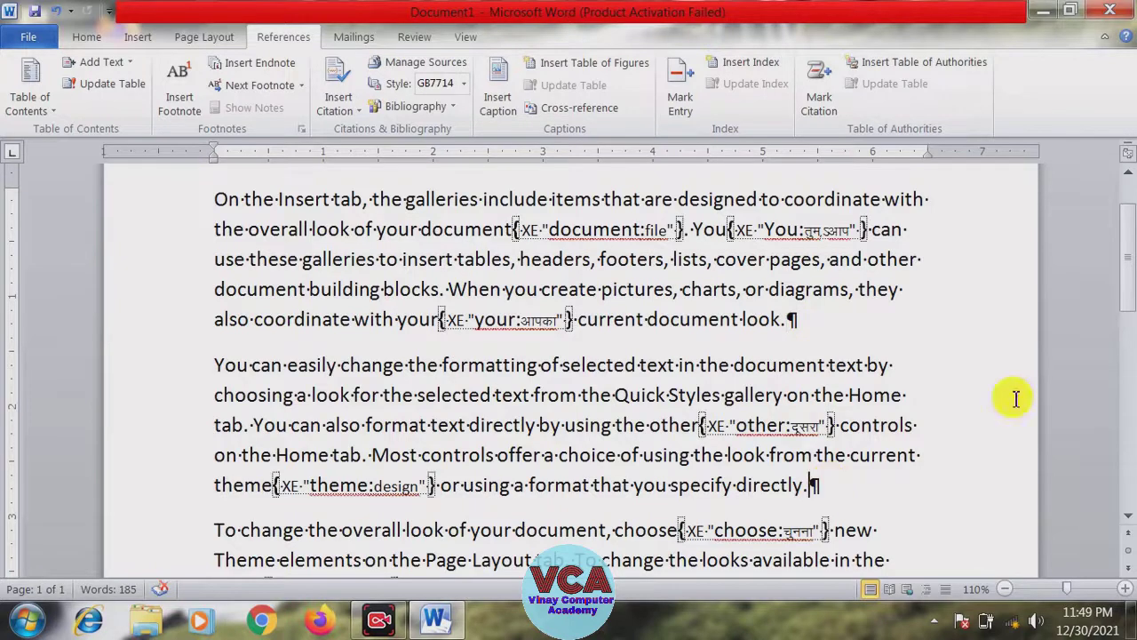
drag(1127, 276, 1130, 342)
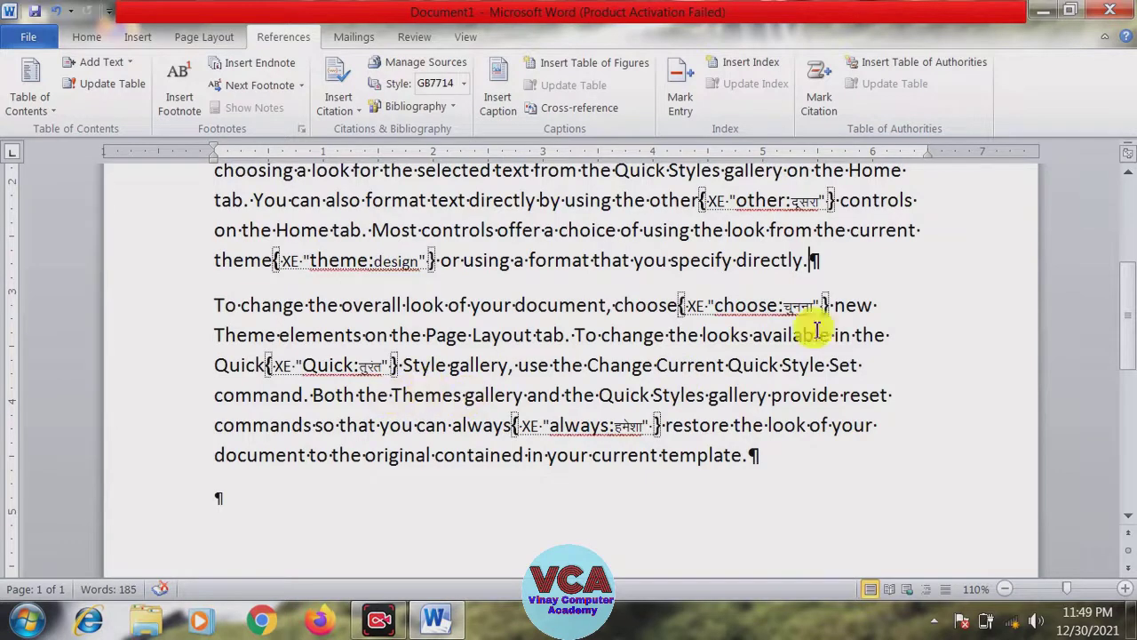
drag(1124, 325, 1128, 233)
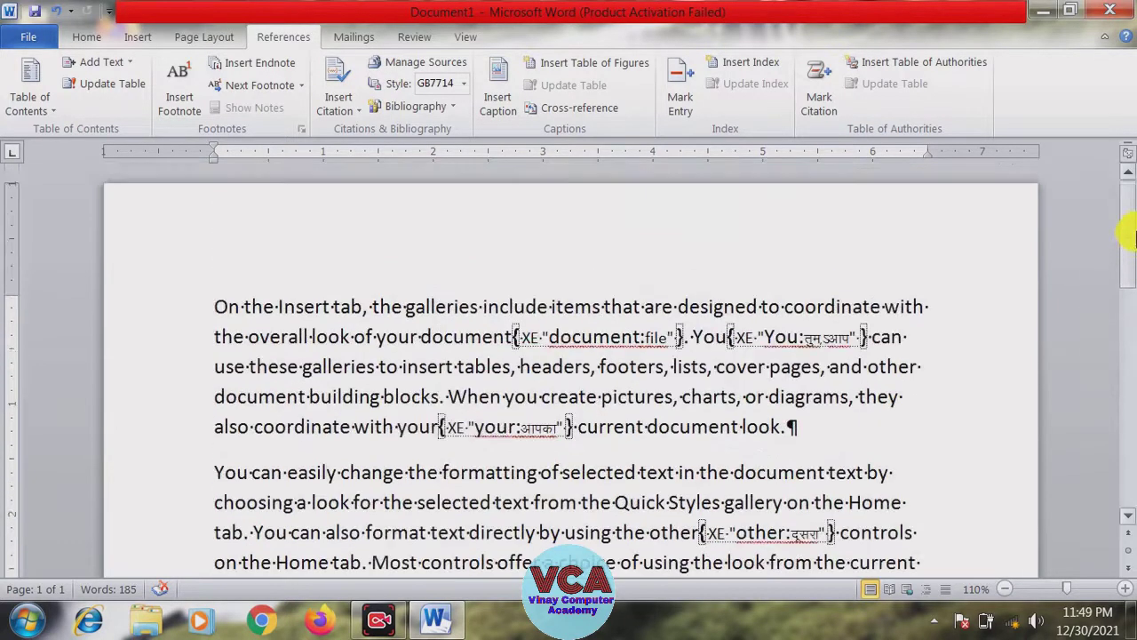
click(93, 36)
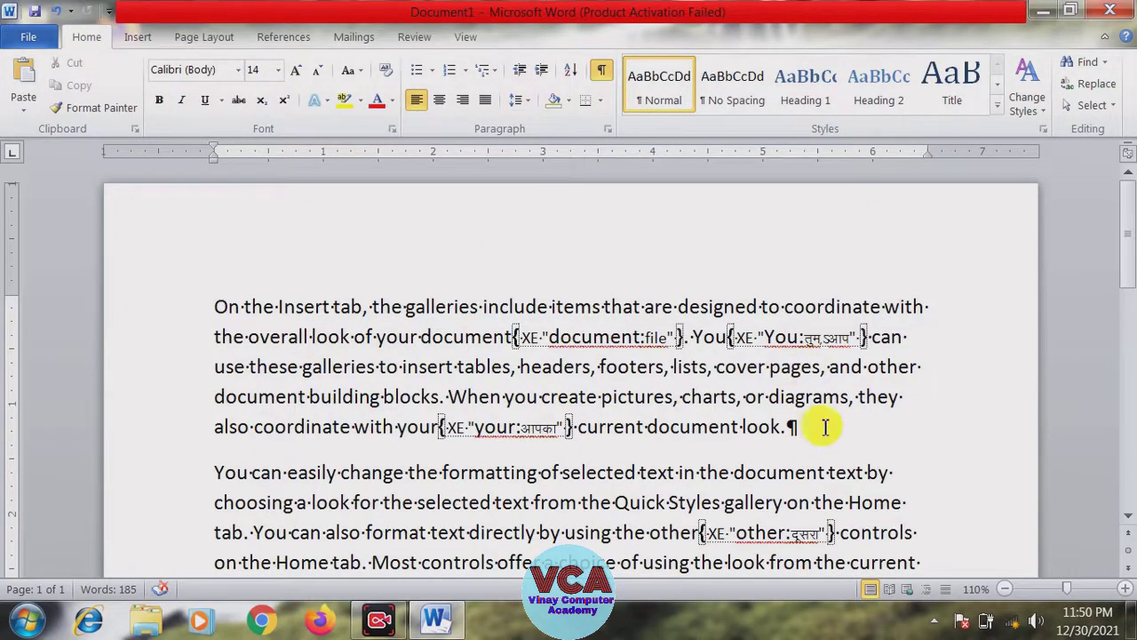
scroll(1127, 236, down, 2)
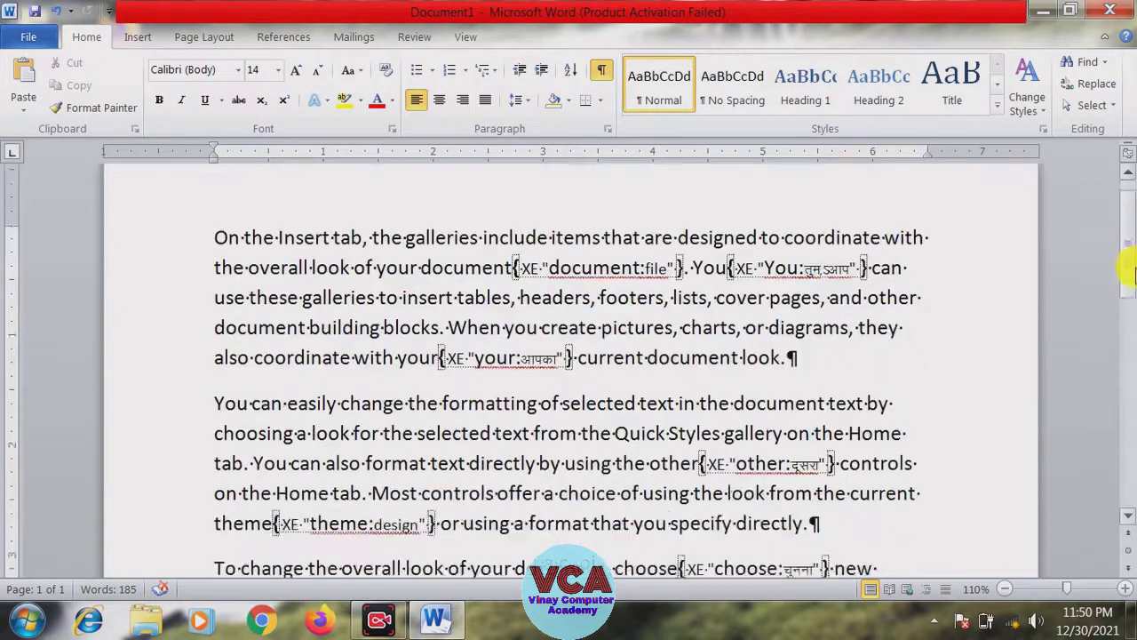
click(600, 79)
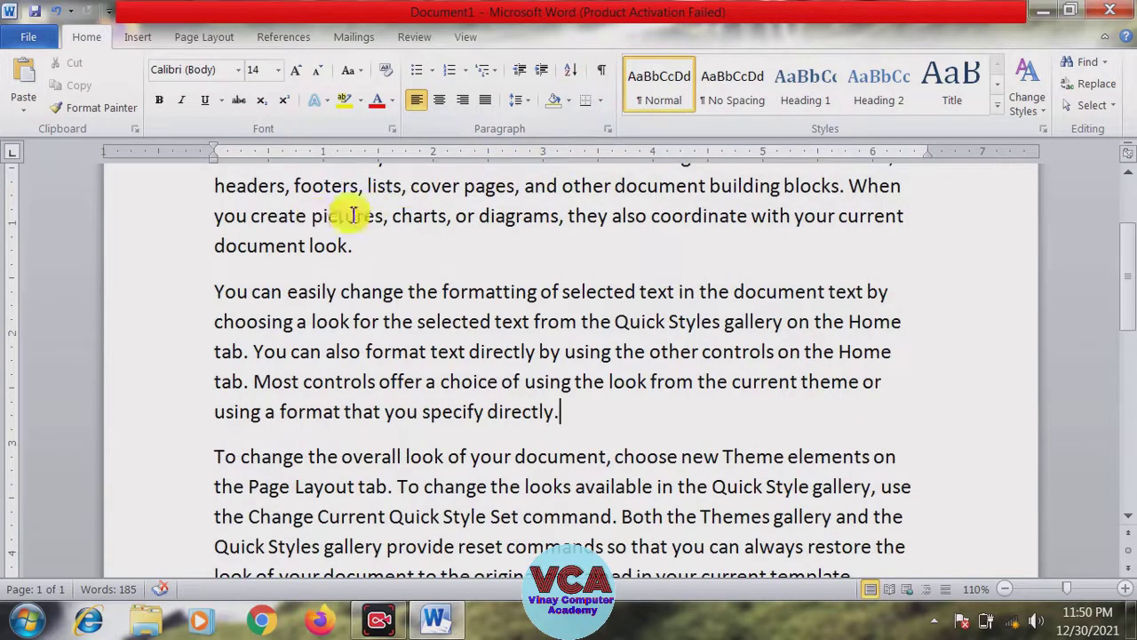
scroll(1125, 275, down, 2)
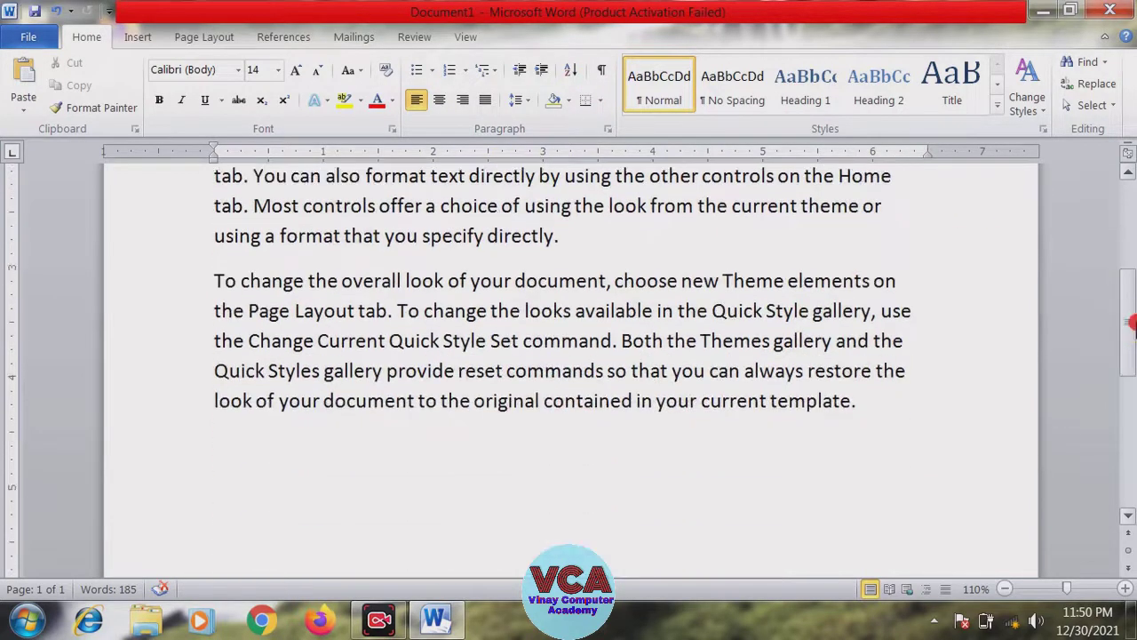
click(925, 399)
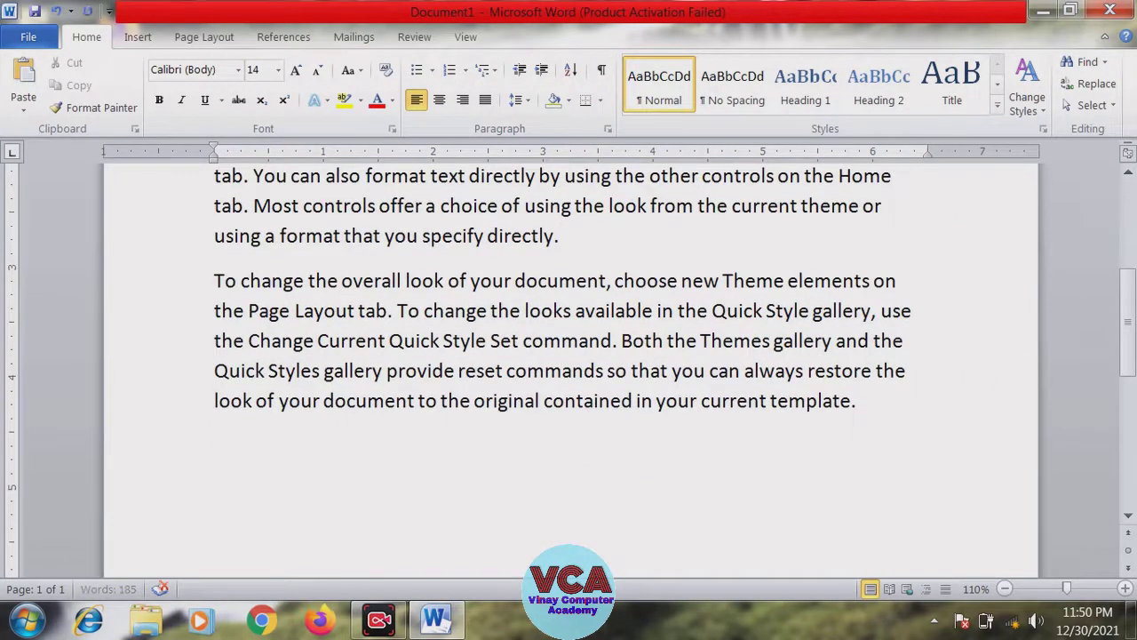
Insert an index at the document end using the From template format
click(293, 37)
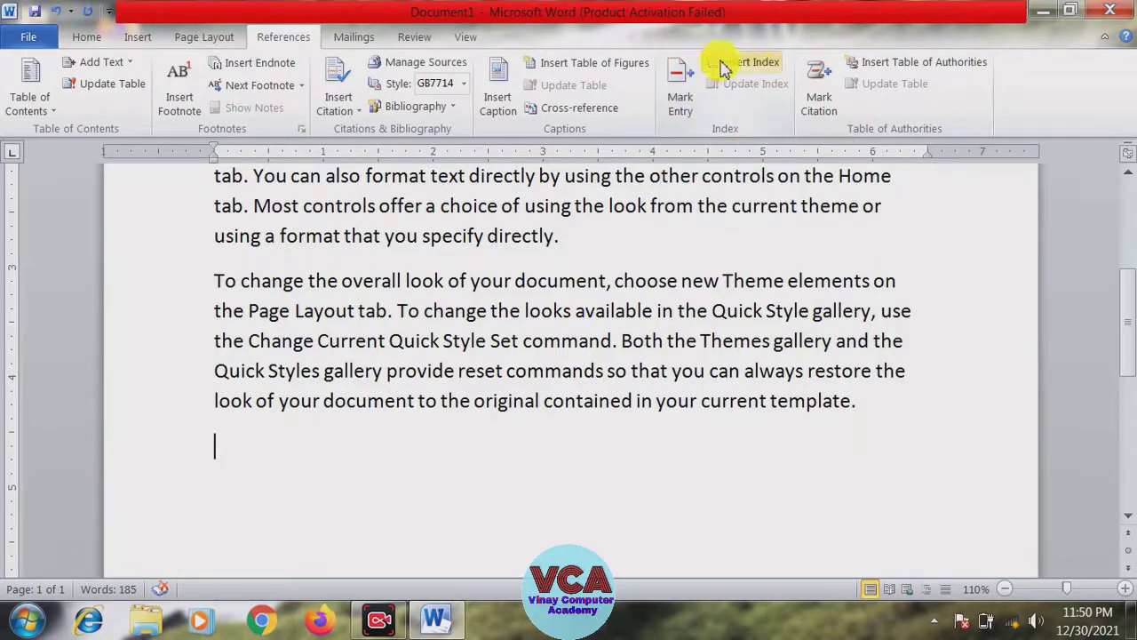
click(754, 70)
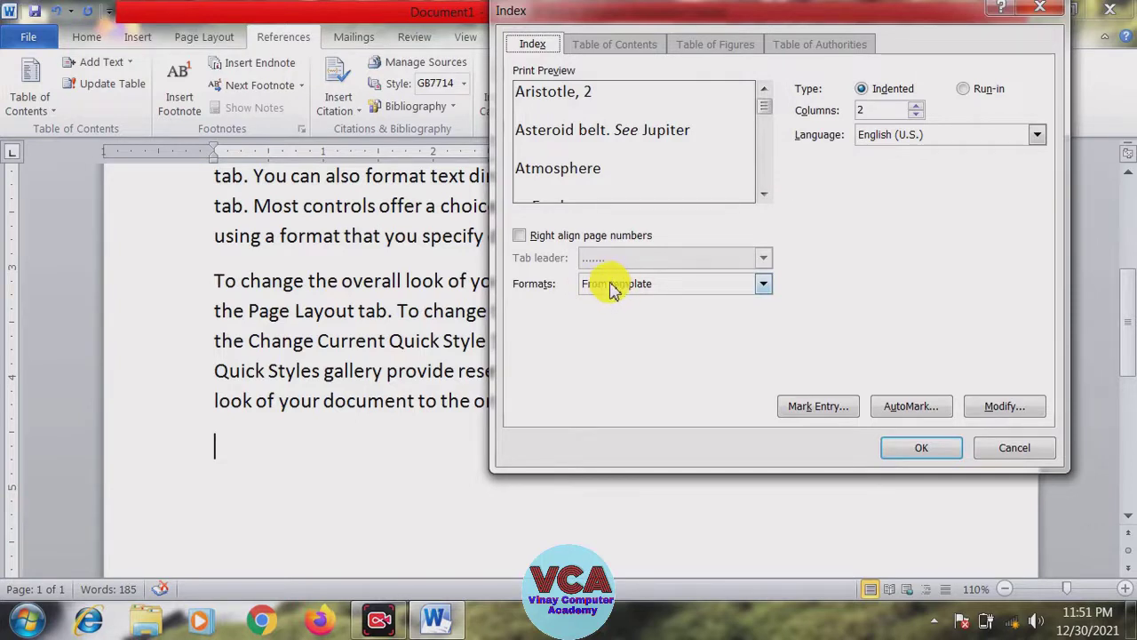
click(762, 283)
click(643, 316)
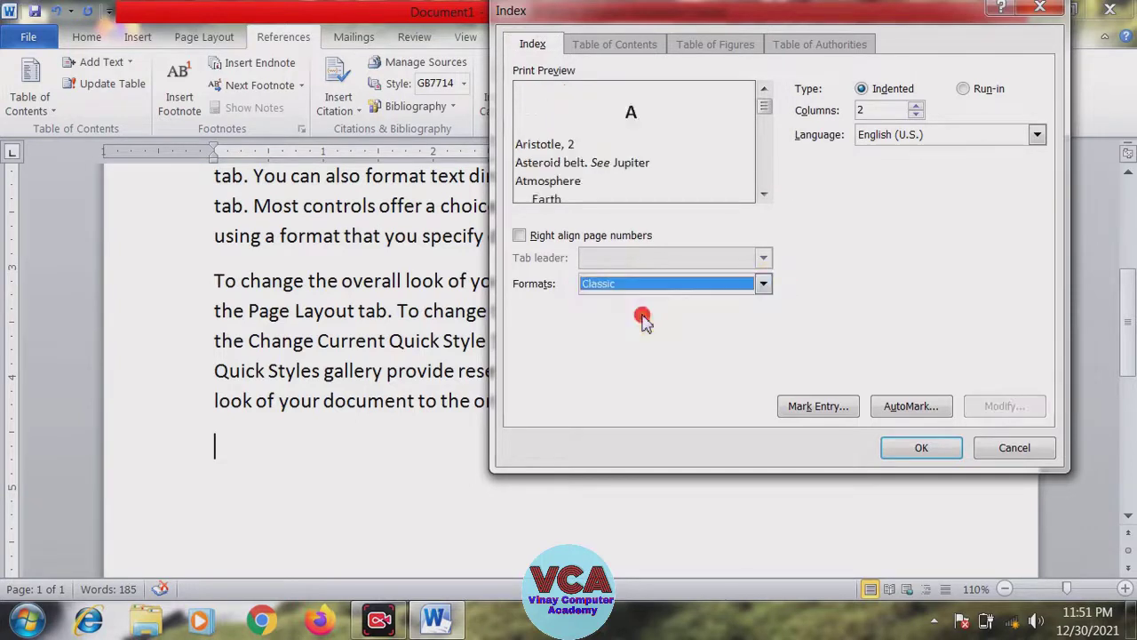
click(761, 283)
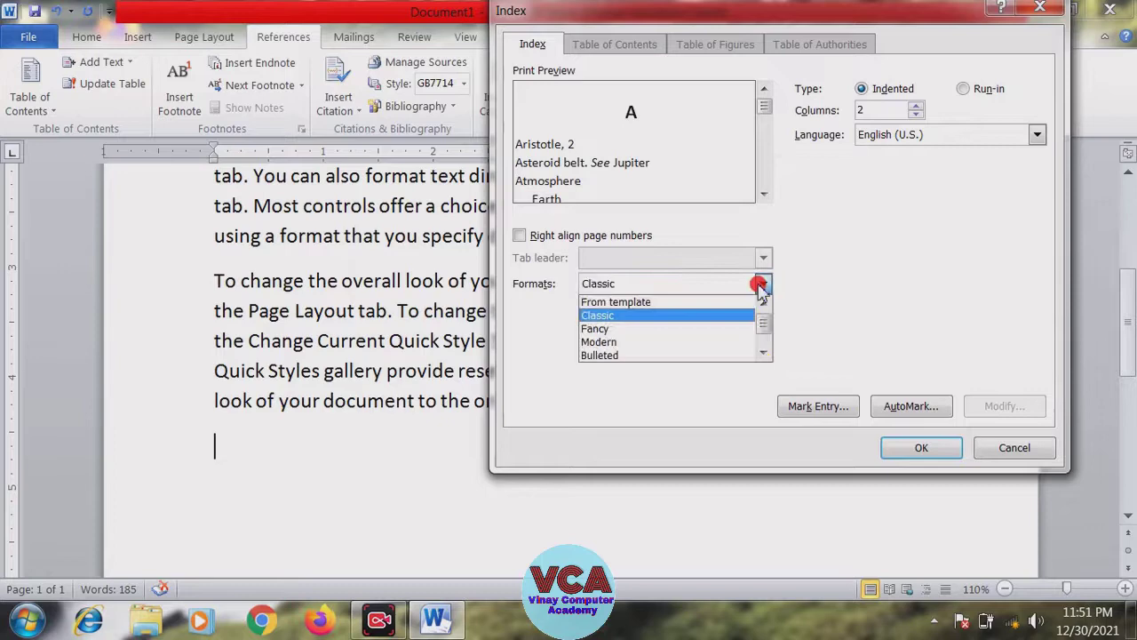
click(662, 306)
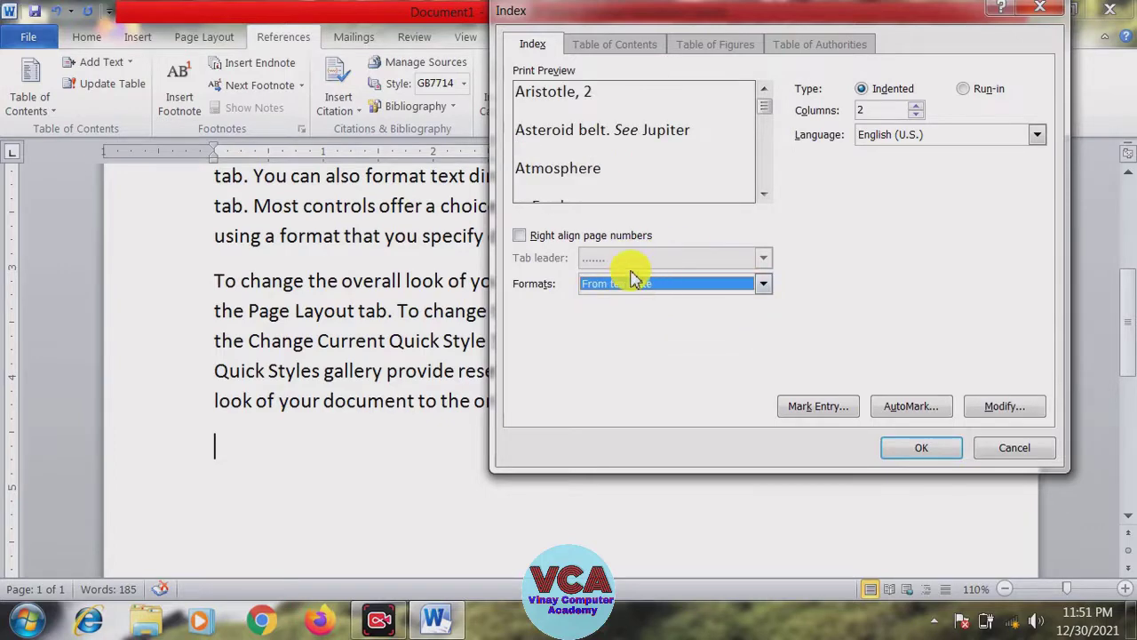
click(906, 451)
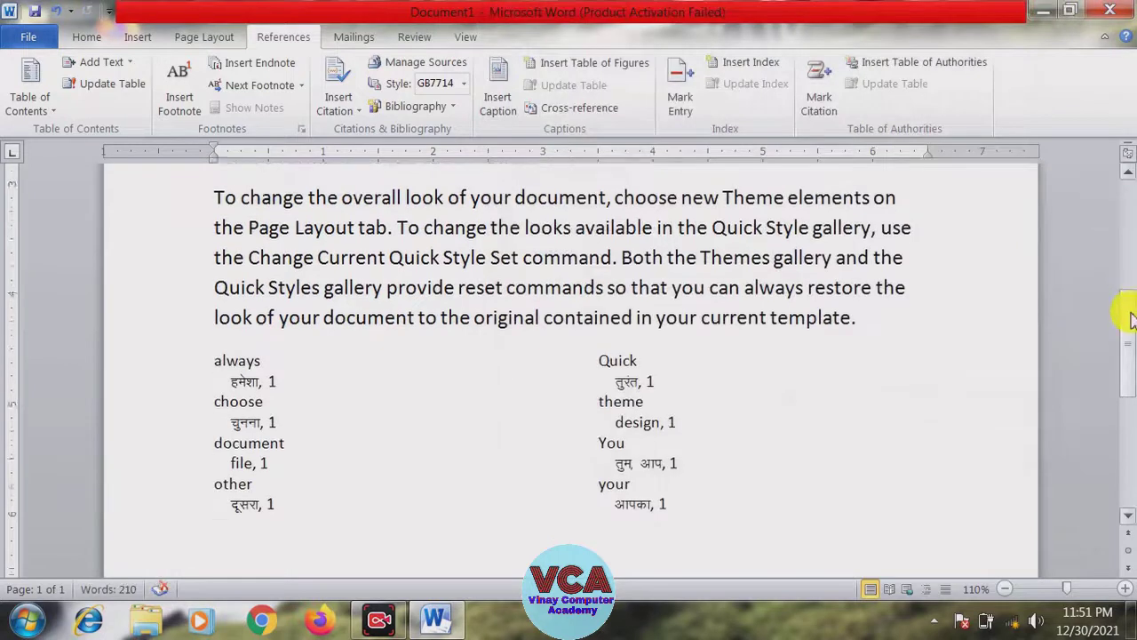
drag(1133, 299, 1129, 325)
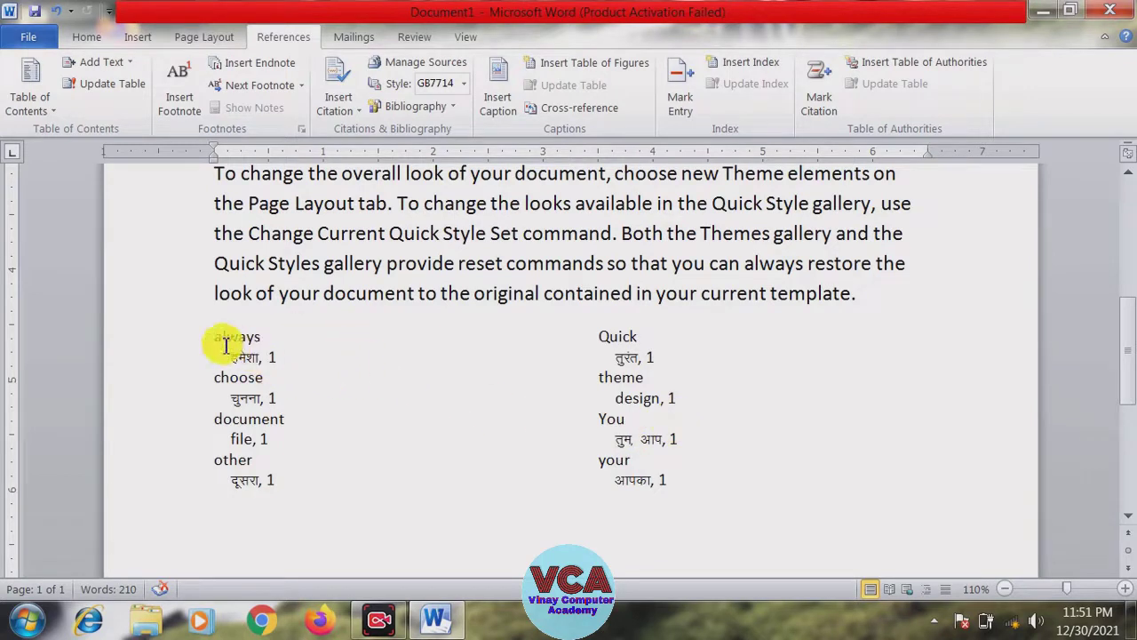
click(278, 359)
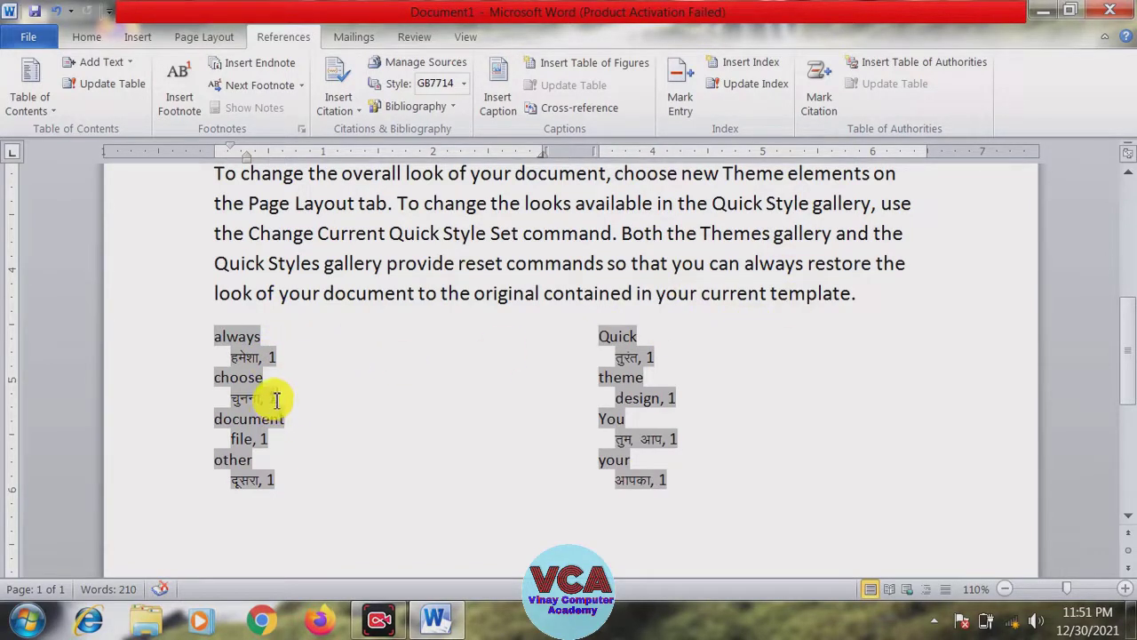
double_click(273, 399)
double_click(263, 439)
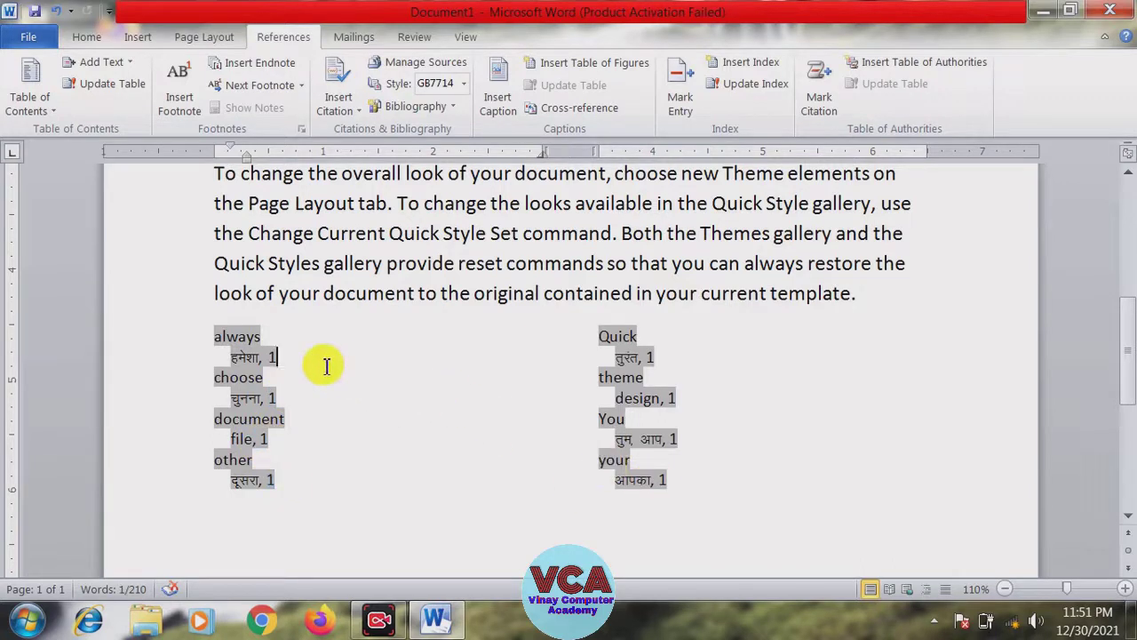
click(273, 361)
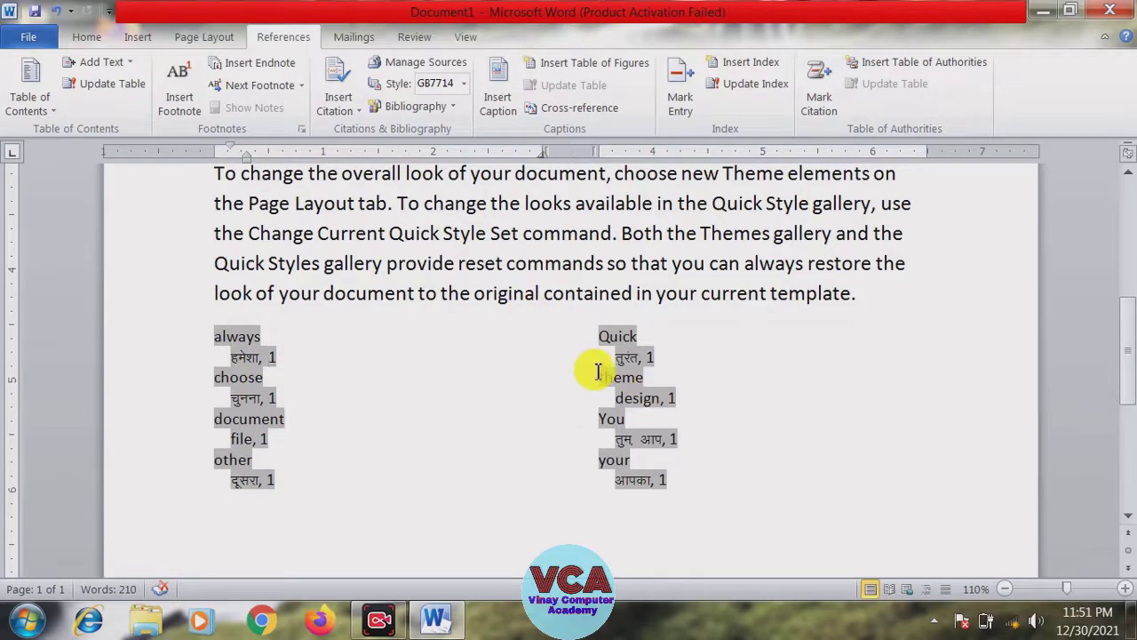
key(Delete)
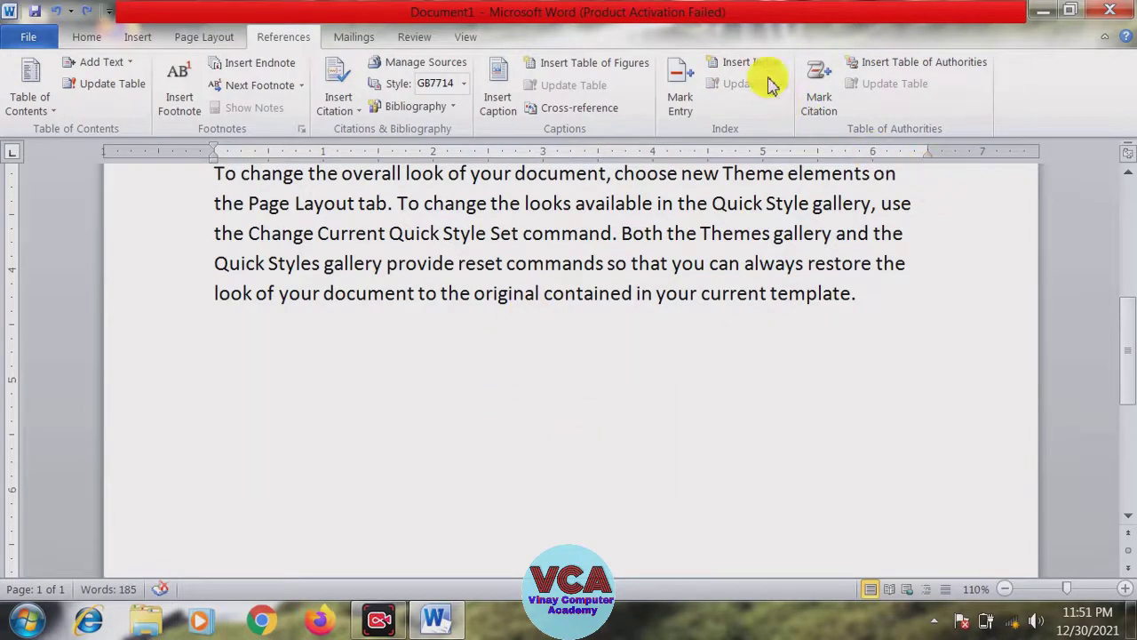
click(754, 67)
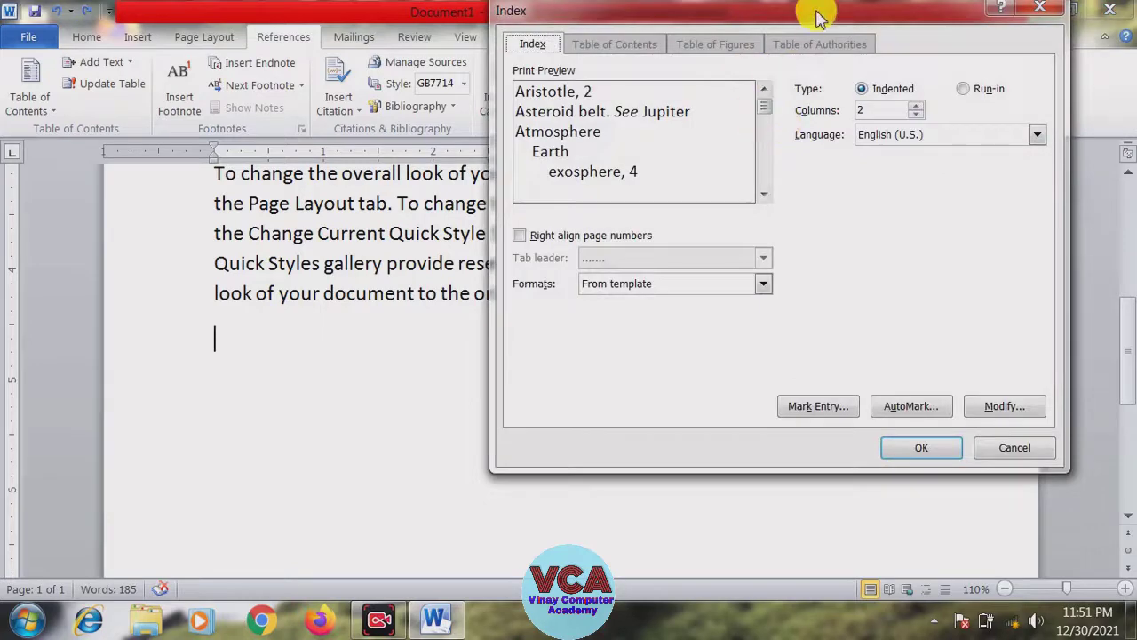
mouse_move(817, 18)
mouse_down()
mouse_move(789, 108)
mouse_move(780, 74)
mouse_up()
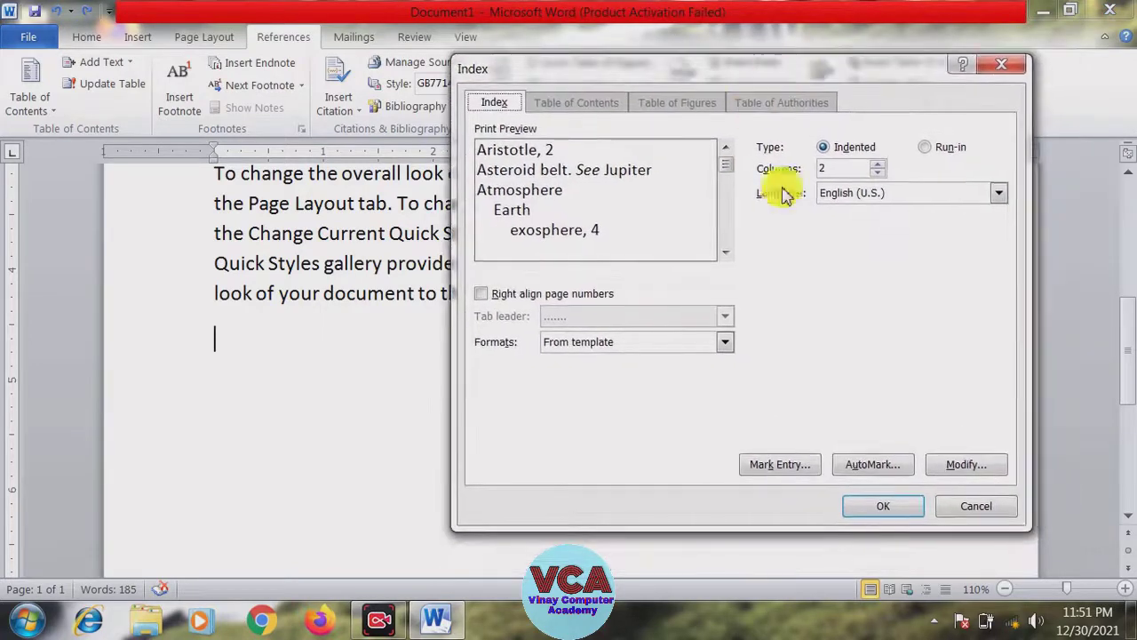
click(860, 174)
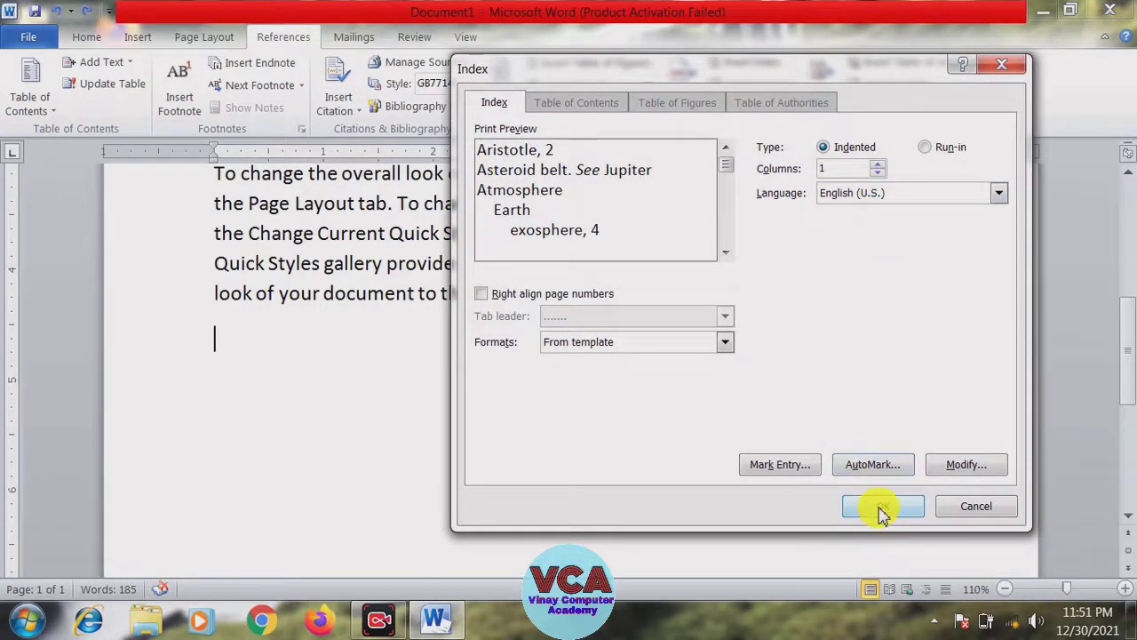
click(882, 507)
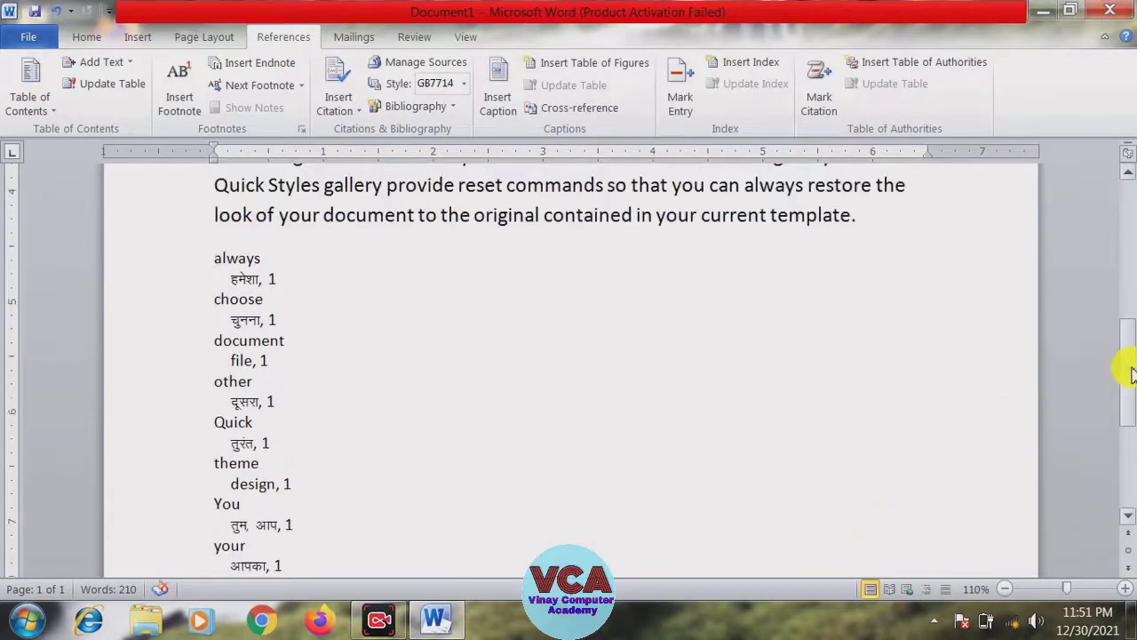
scroll(1128, 375, up, 1)
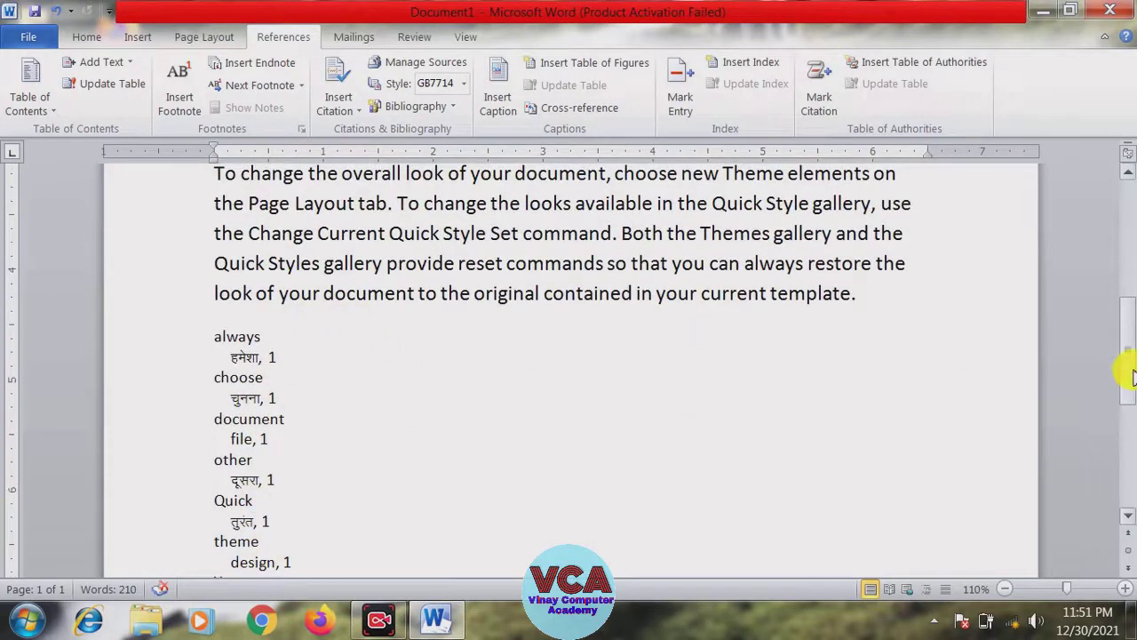
drag(1128, 374, 1129, 371)
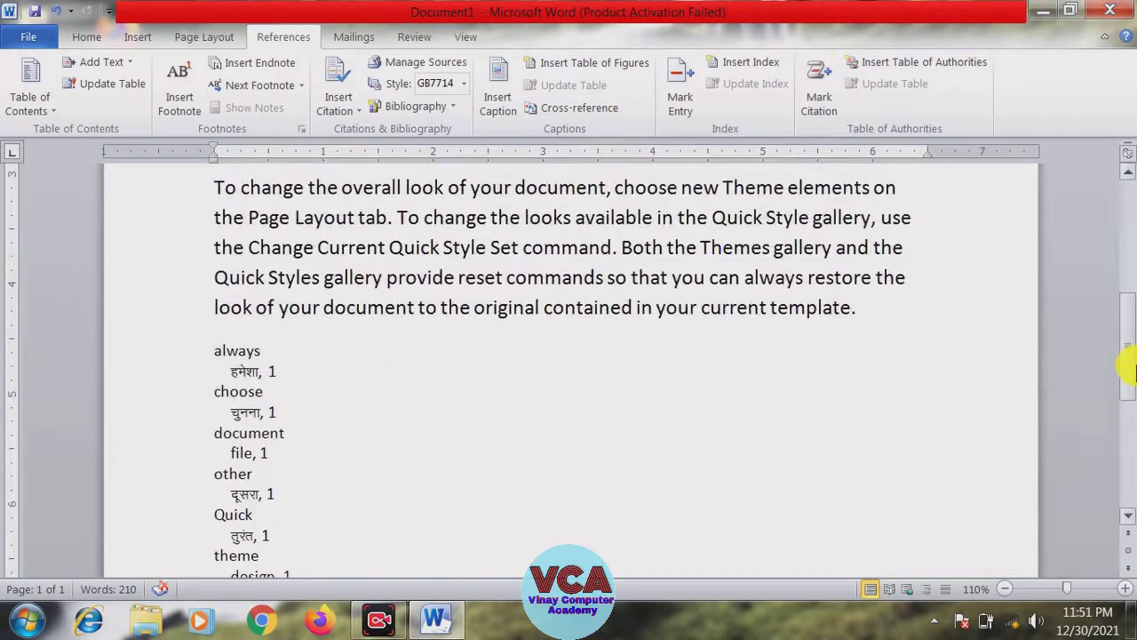
Undo the From template index, insert a Classic-format index, then undo that too
key(ctrl+z)
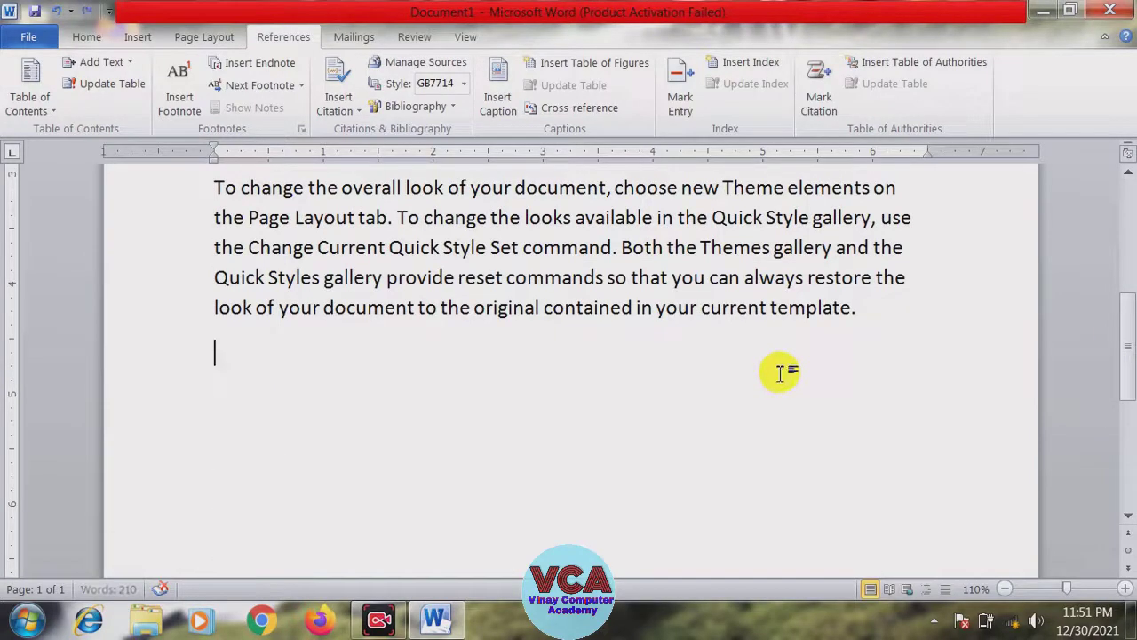
click(744, 67)
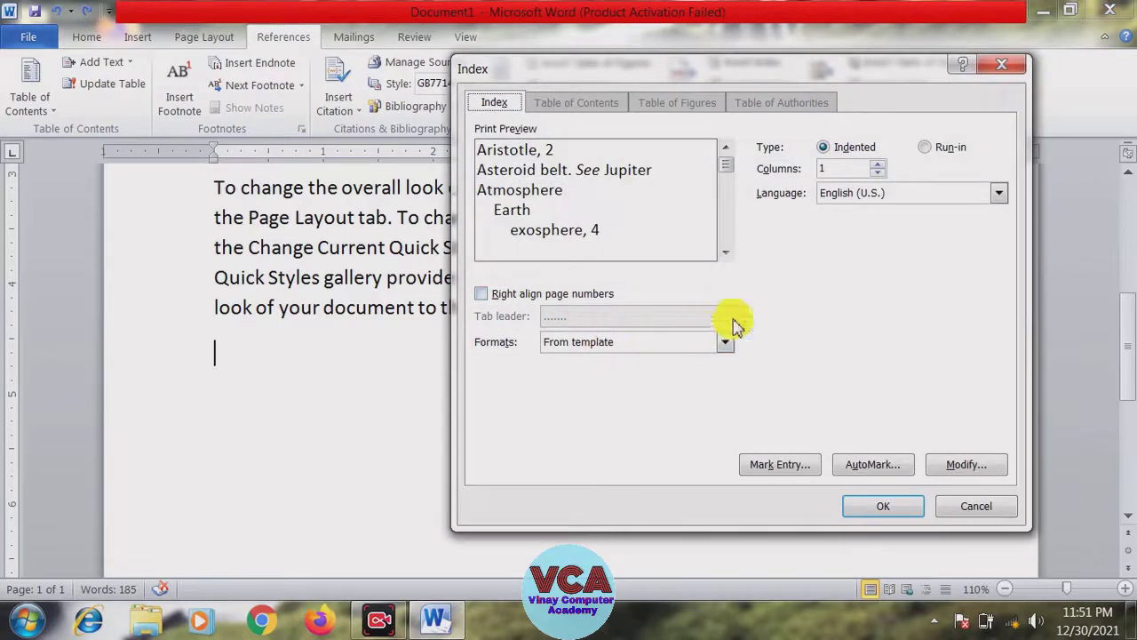
click(724, 342)
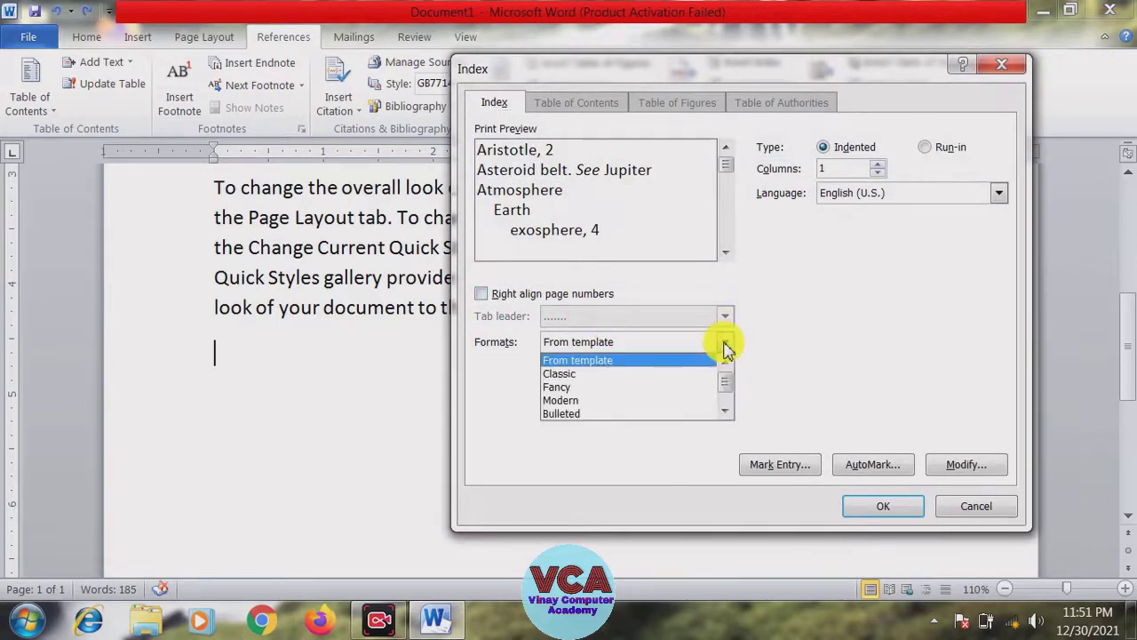
click(572, 377)
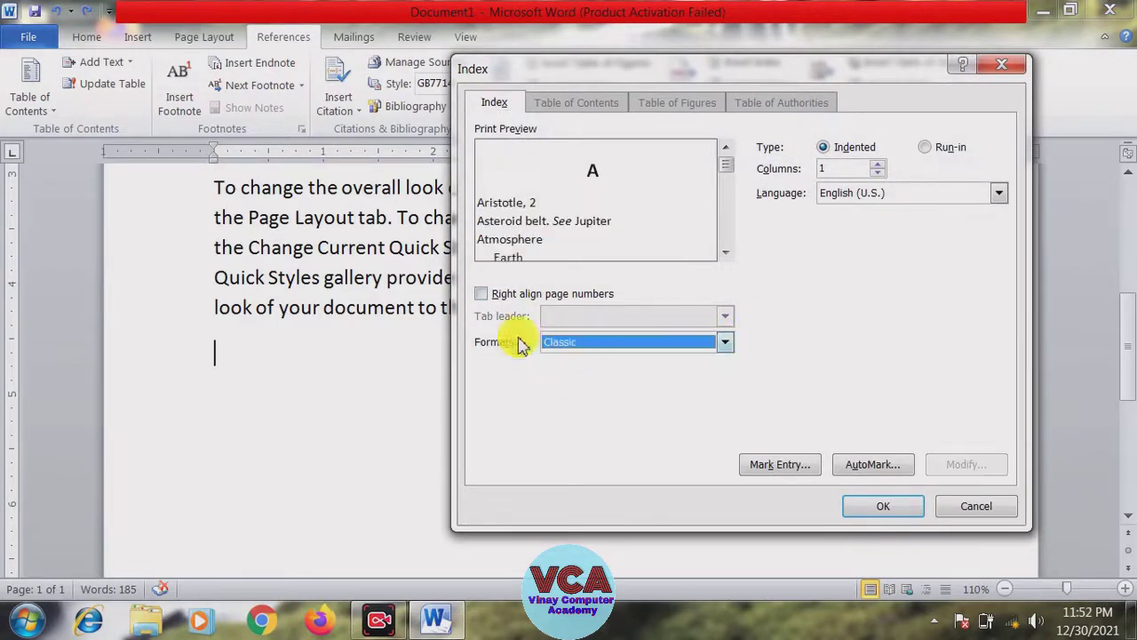
click(875, 506)
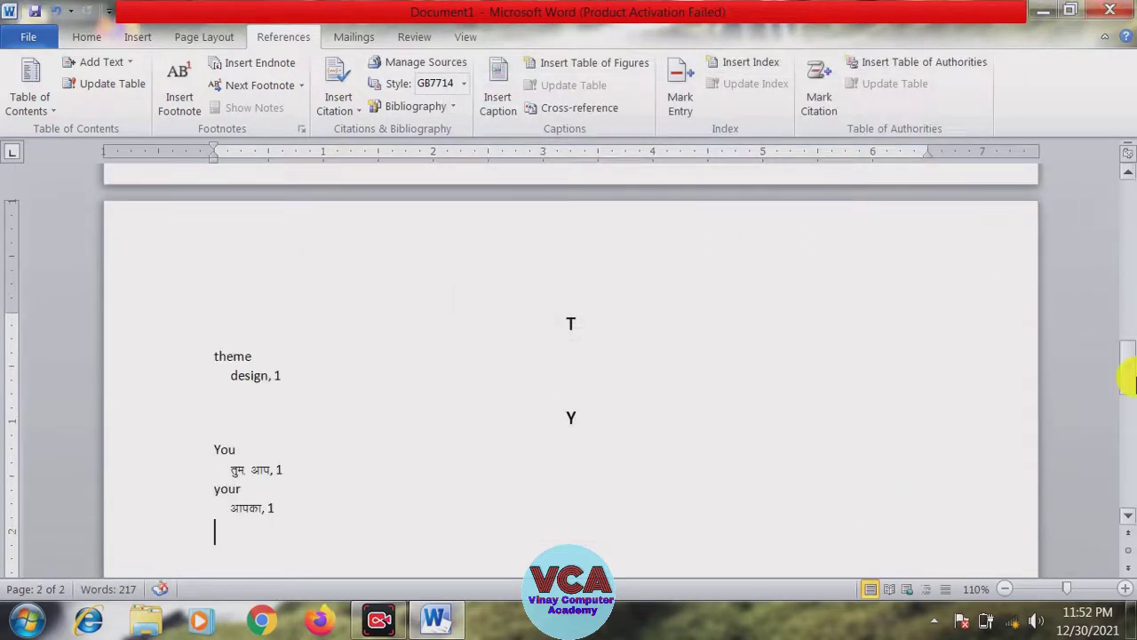
drag(1128, 373, 1124, 299)
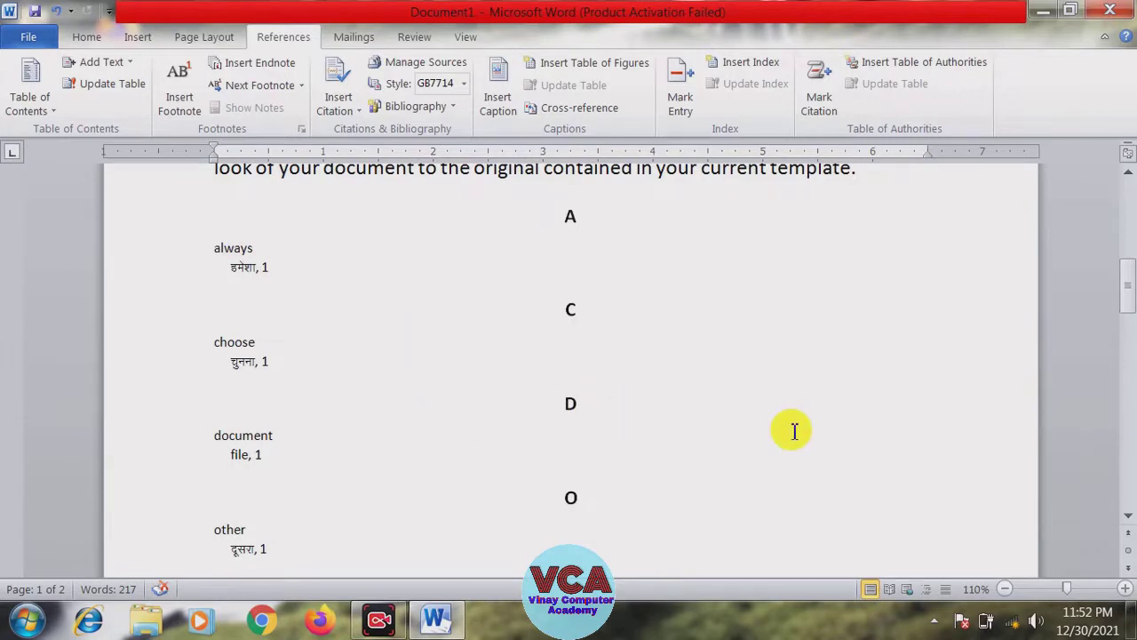
key(ctrl+z)
Insert the index in Formal format, with italic headings and dotted leaders to page numbers
click(746, 63)
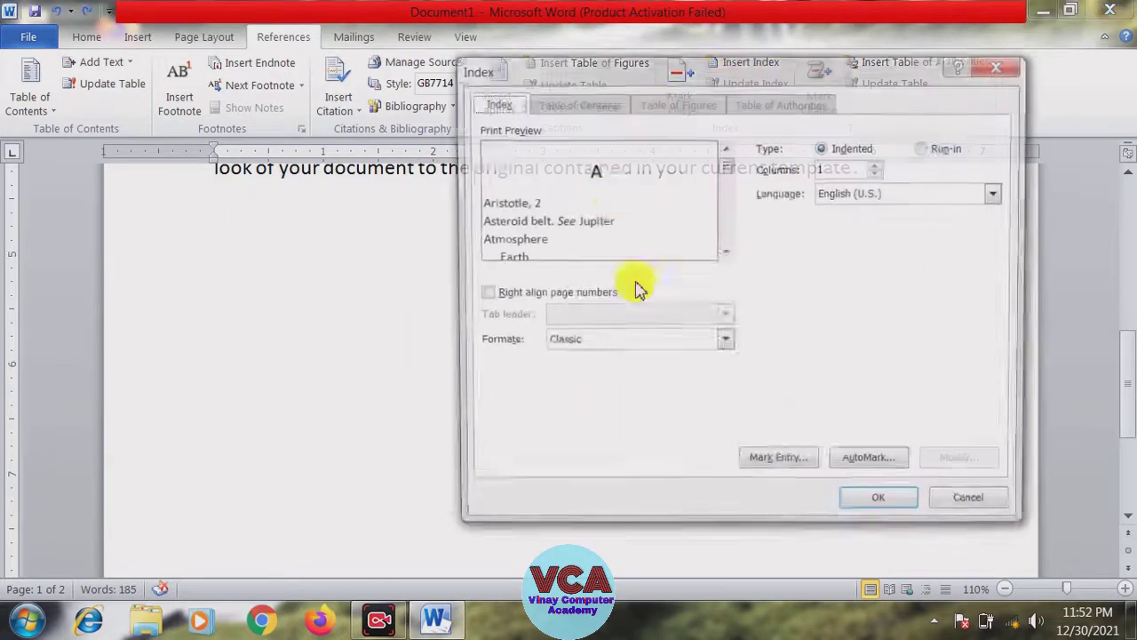
click(725, 341)
click(584, 414)
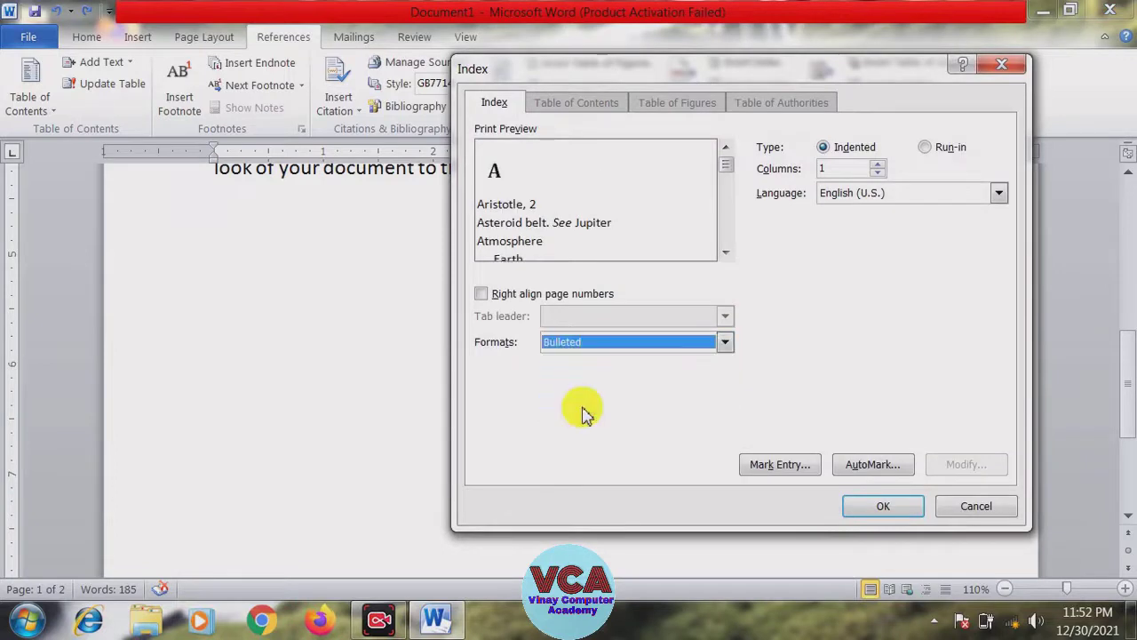
click(724, 342)
scroll(716, 406, down, 1)
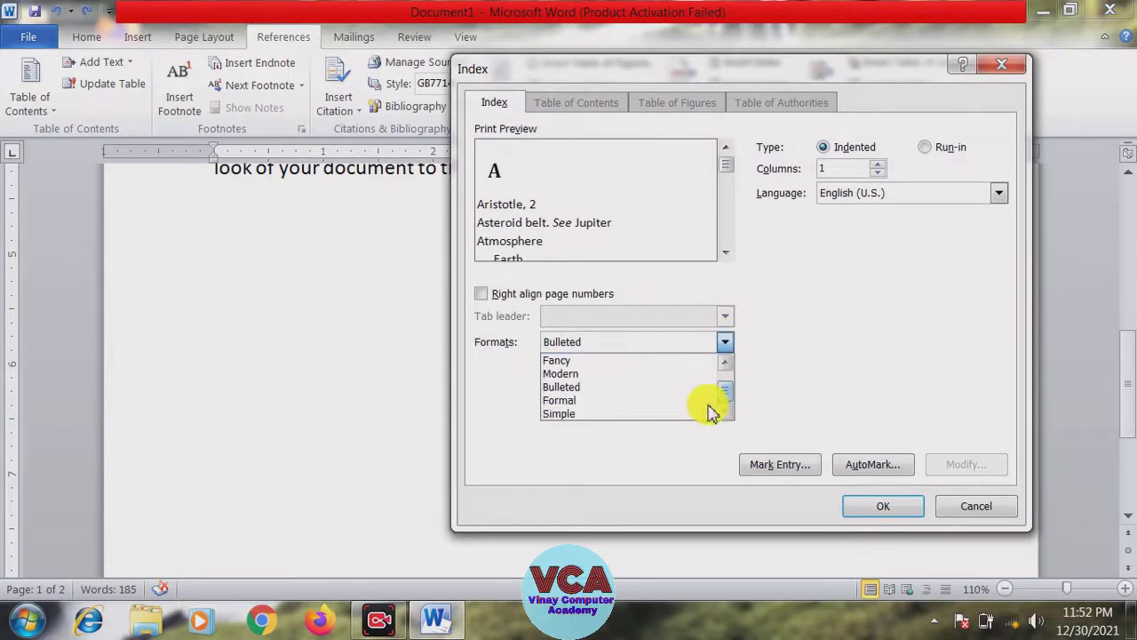
click(611, 401)
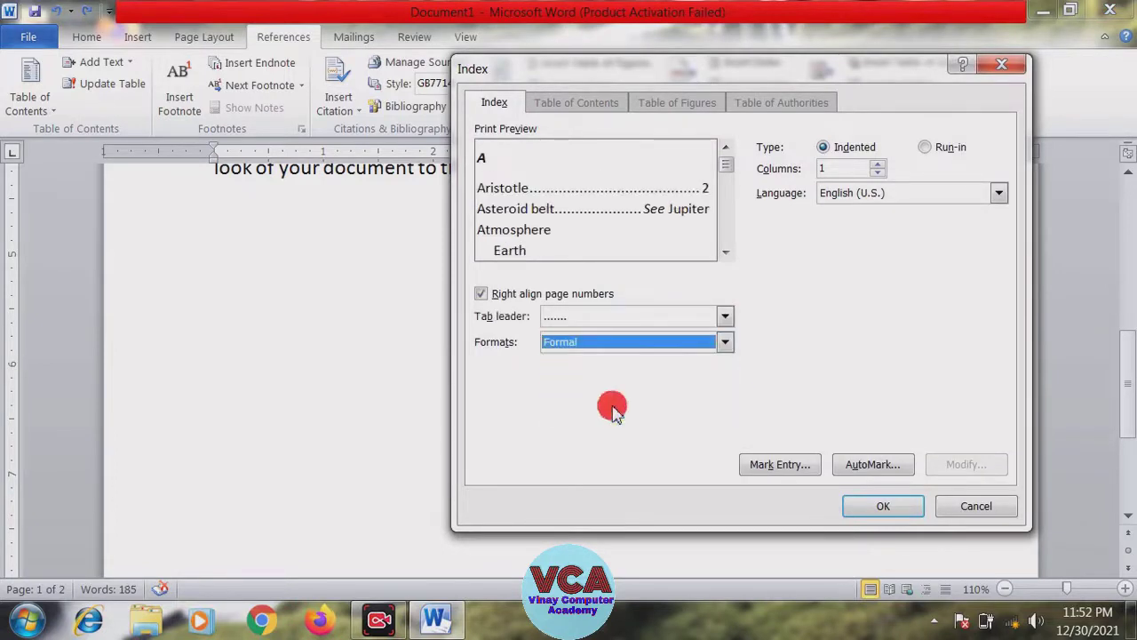
click(875, 508)
drag(1125, 380, 1132, 271)
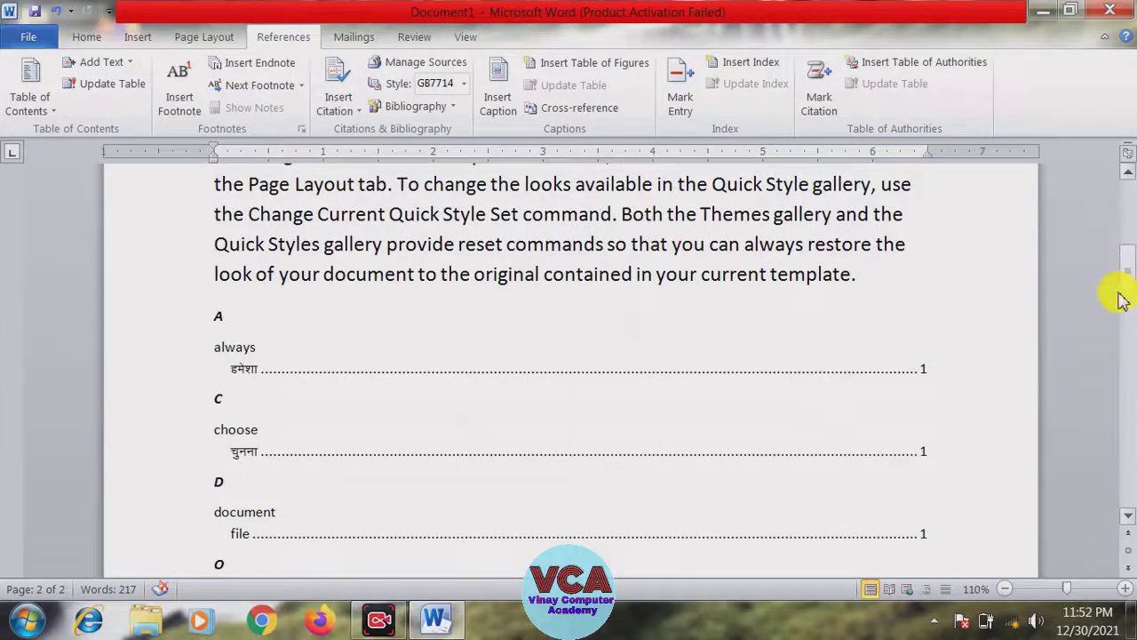
mouse_move(1129, 298)
mouse_down()
mouse_move(1124, 367)
mouse_move(1129, 216)
mouse_up()
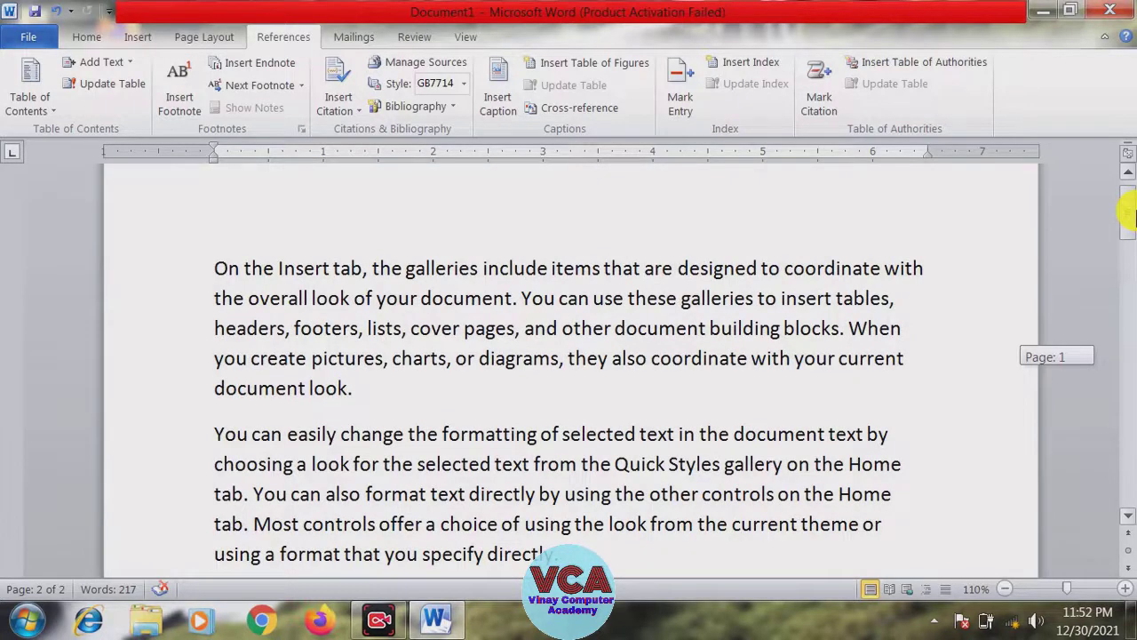
drag(1132, 214, 1130, 216)
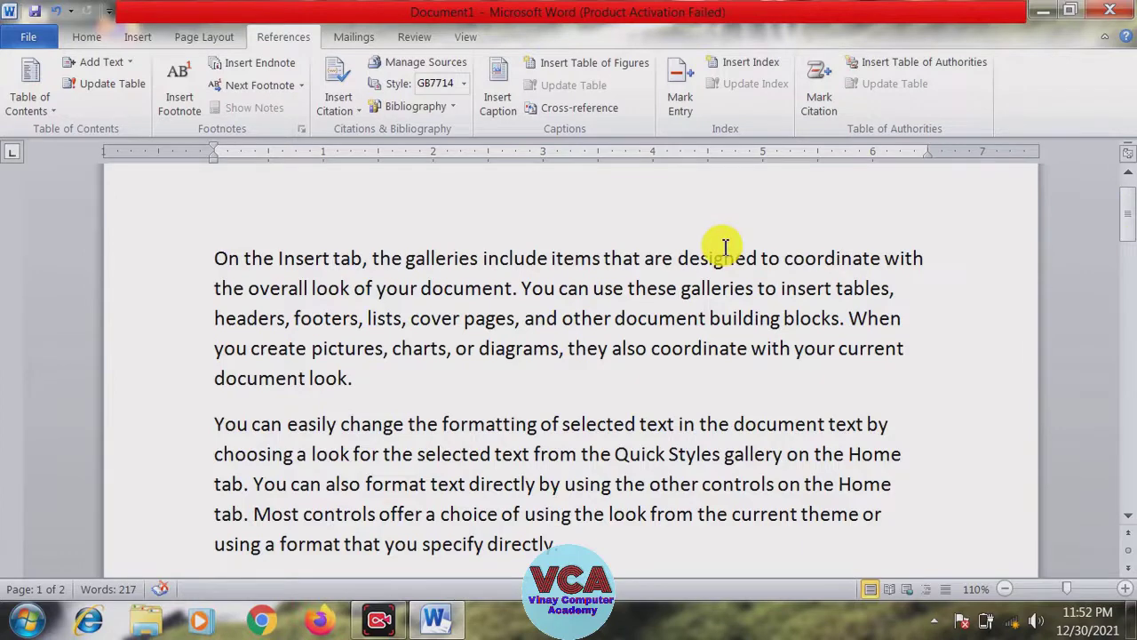
key(ctrl+z)
click(736, 62)
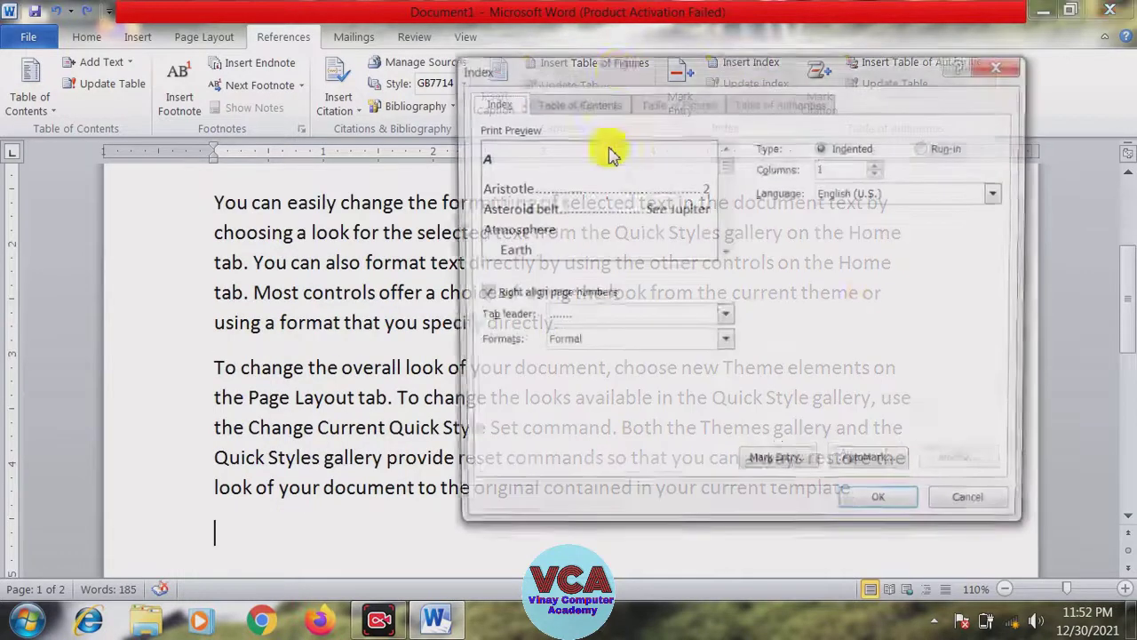
click(725, 342)
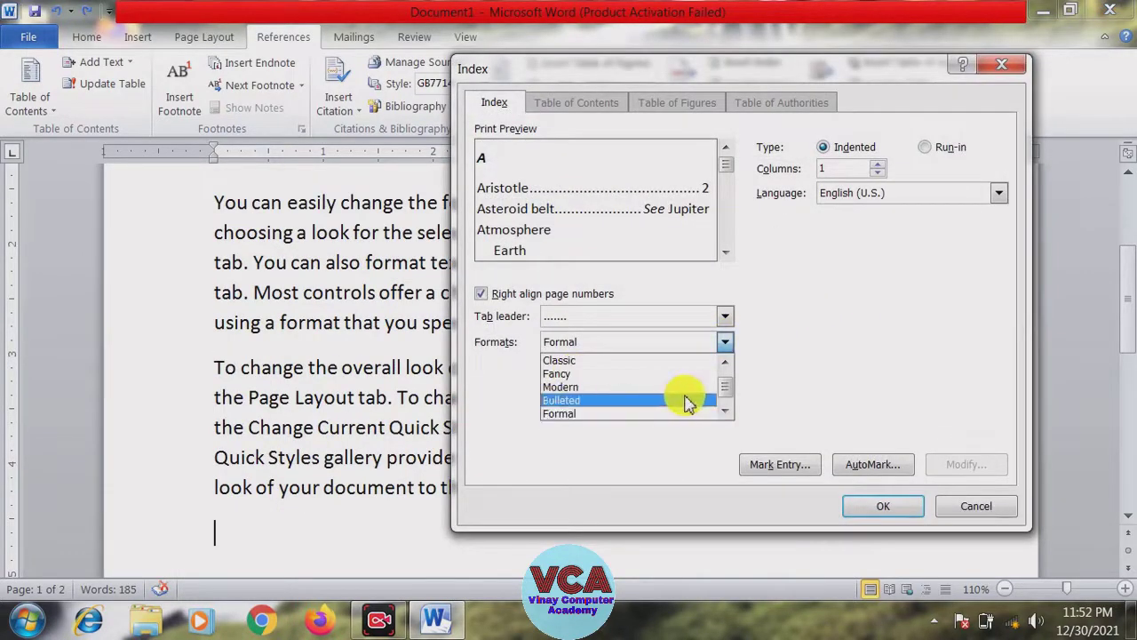
click(725, 362)
click(561, 373)
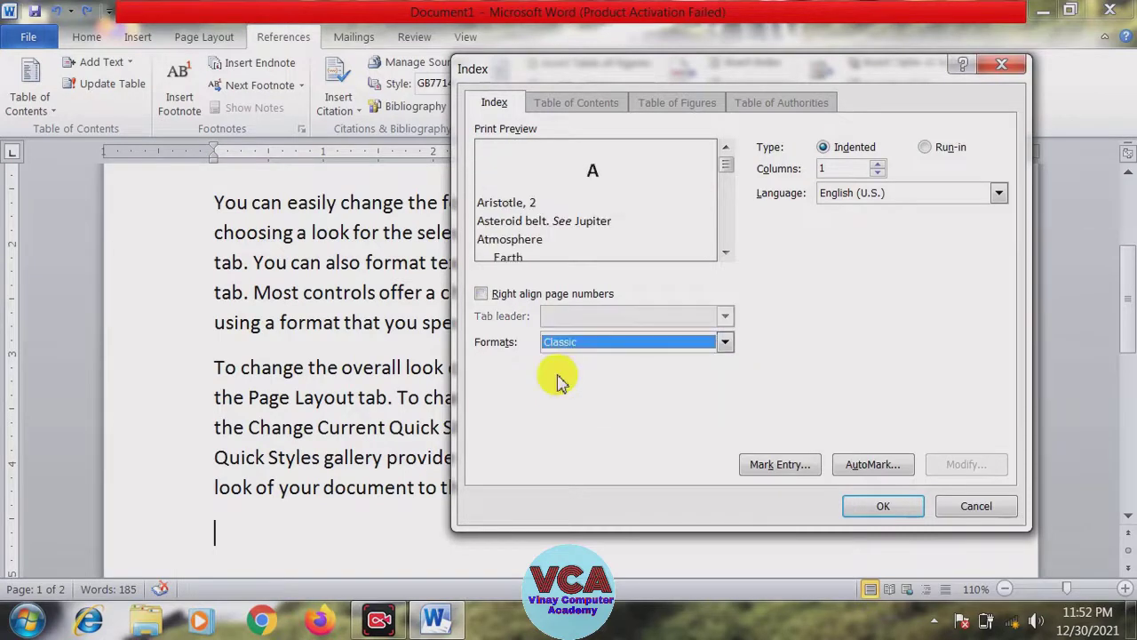
click(859, 508)
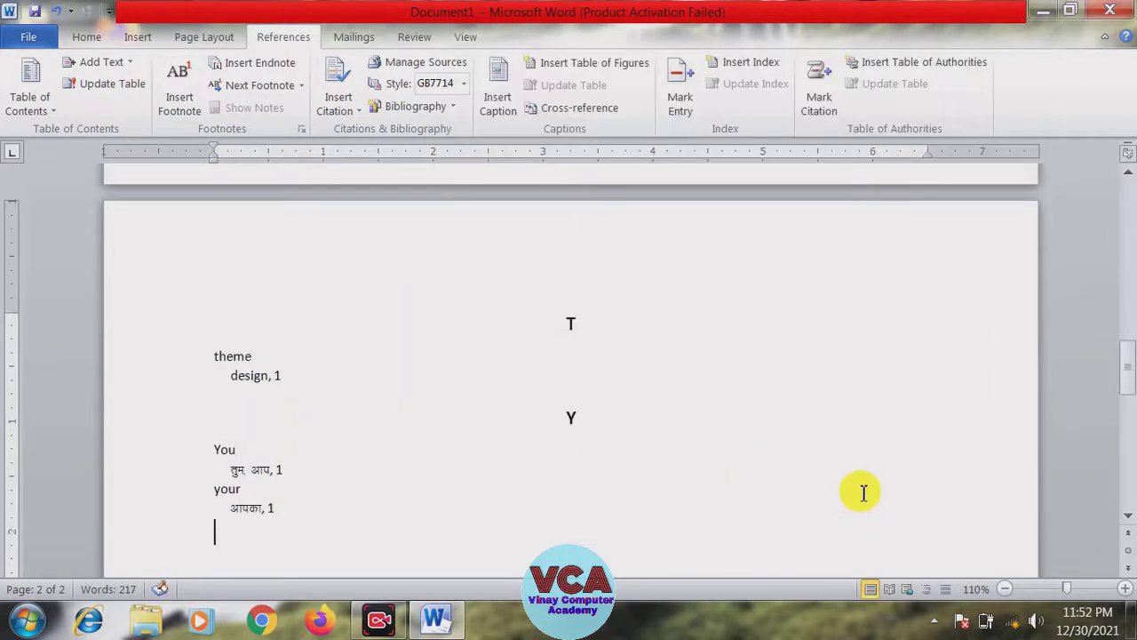
key(ctrl+z)
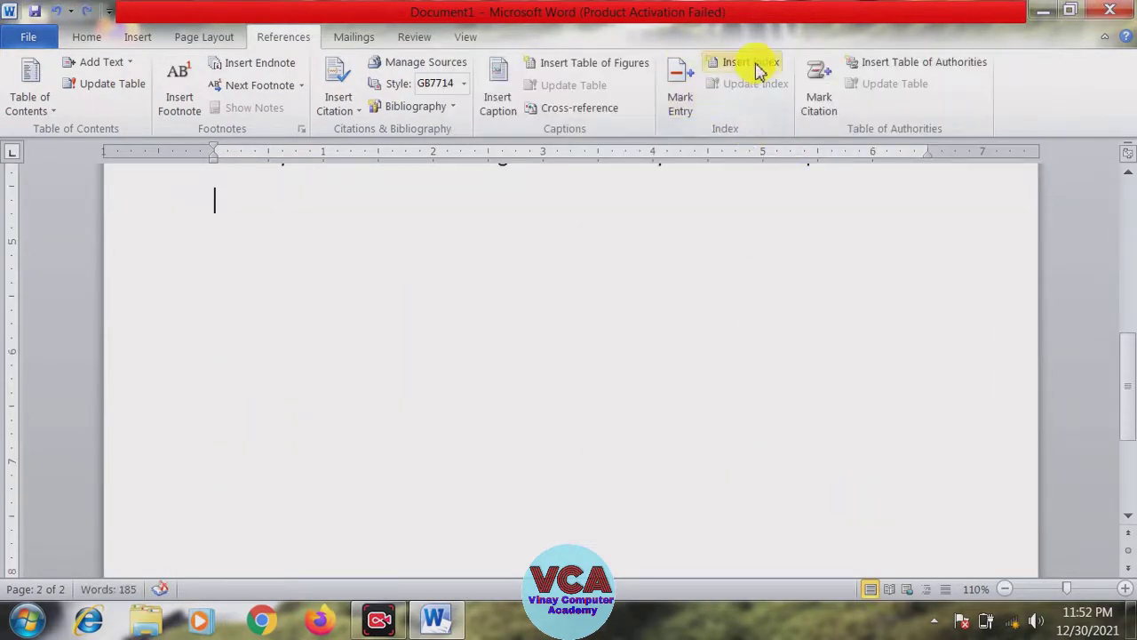
click(751, 64)
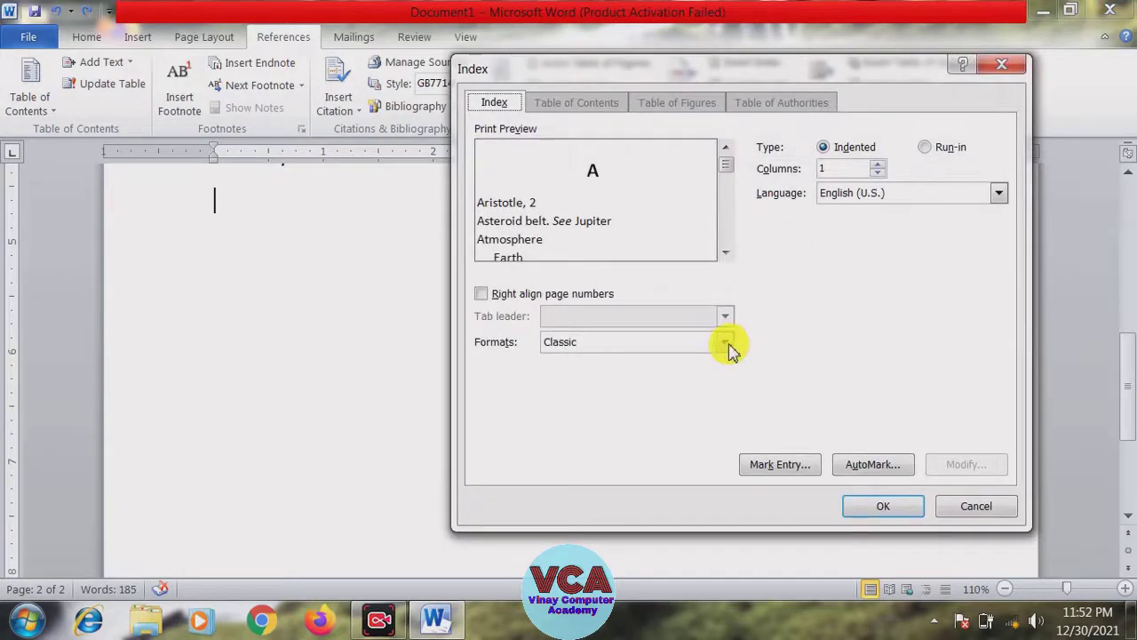
click(725, 344)
scroll(731, 389, down, 1)
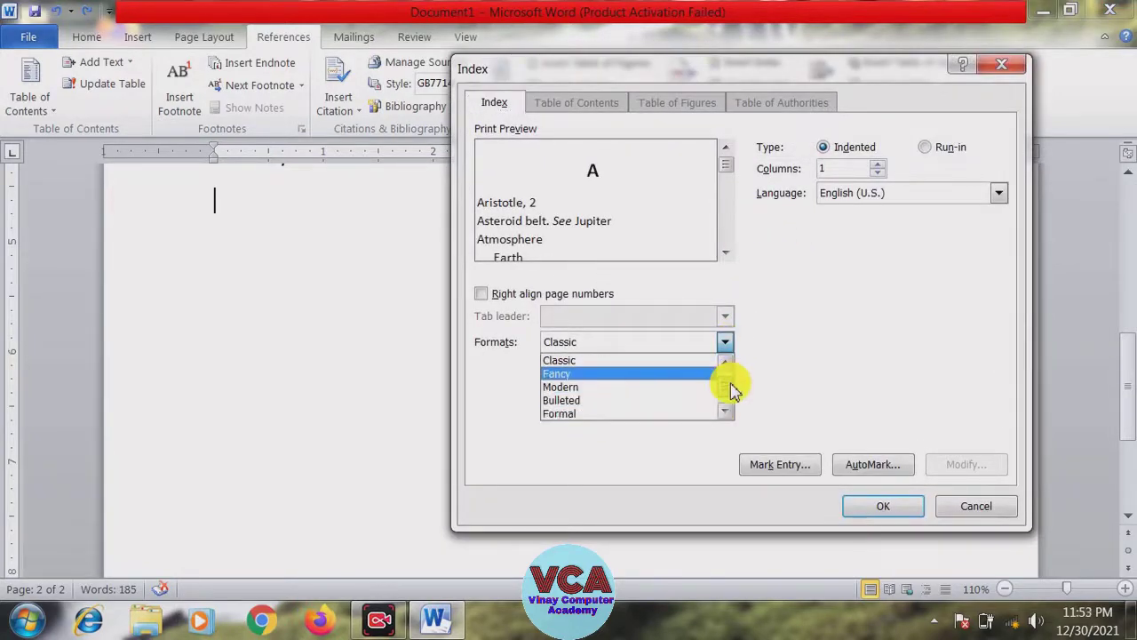
scroll(731, 388, down, 1)
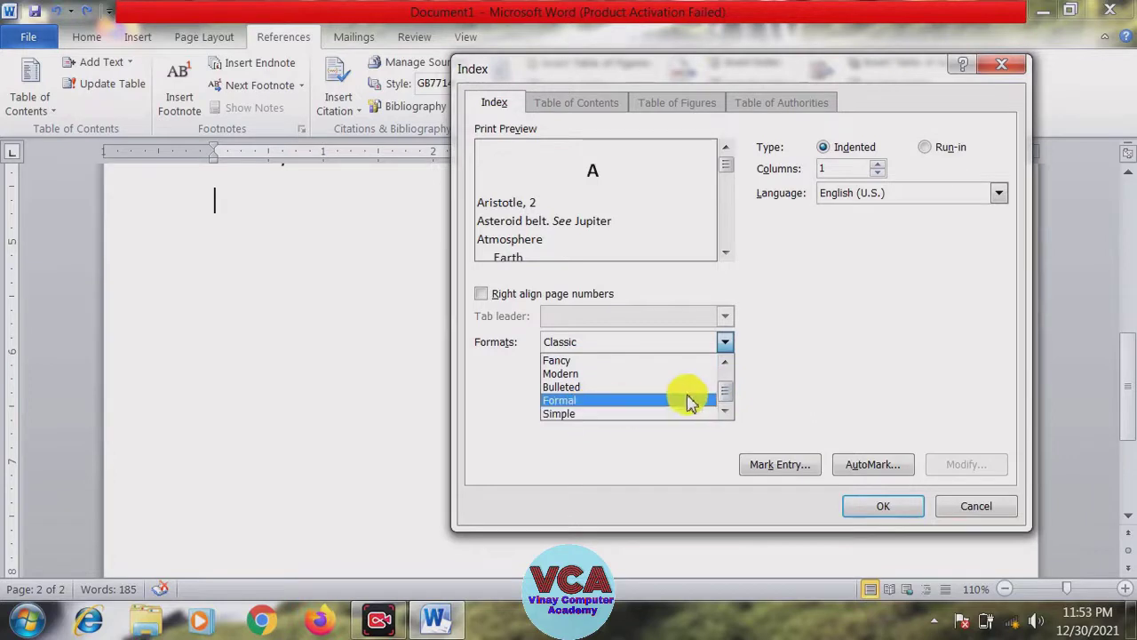
click(586, 401)
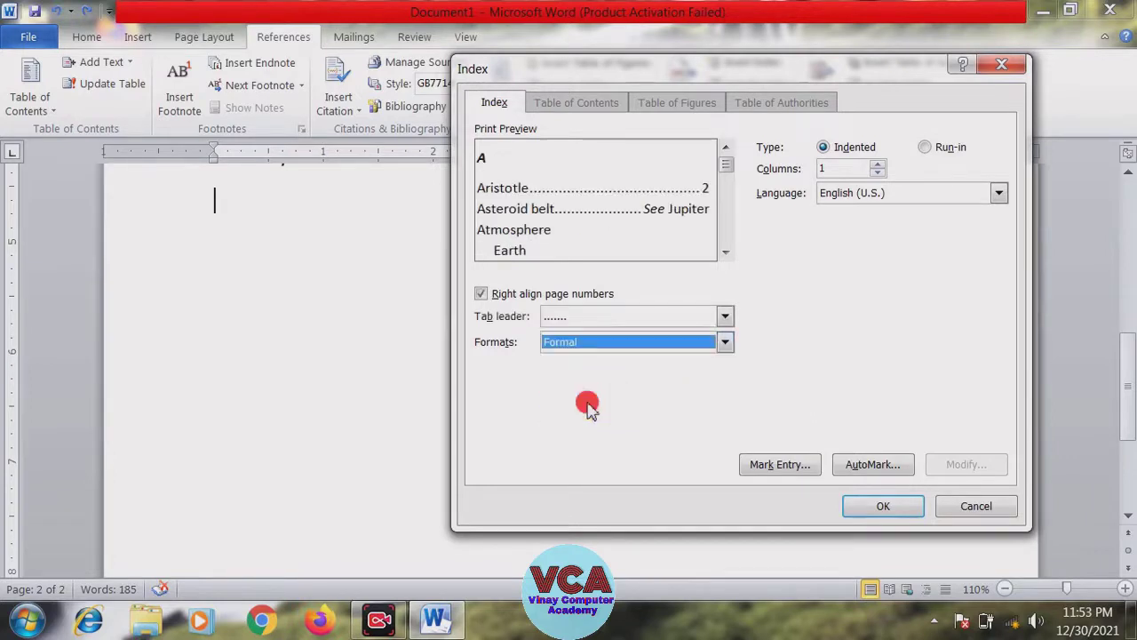
click(879, 505)
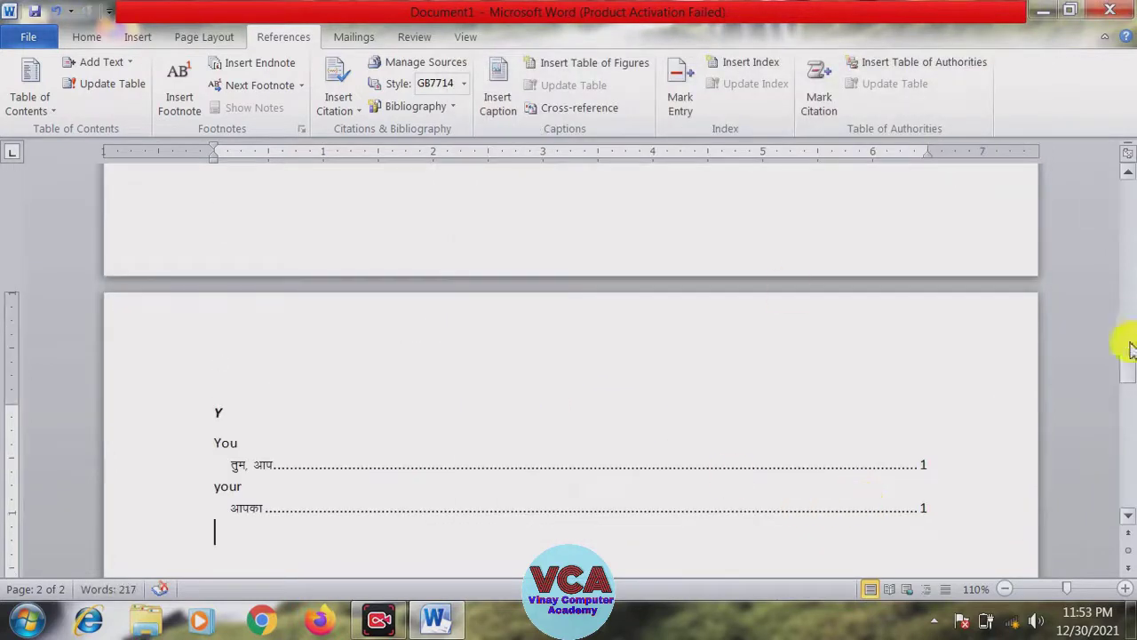
drag(1127, 373, 1126, 324)
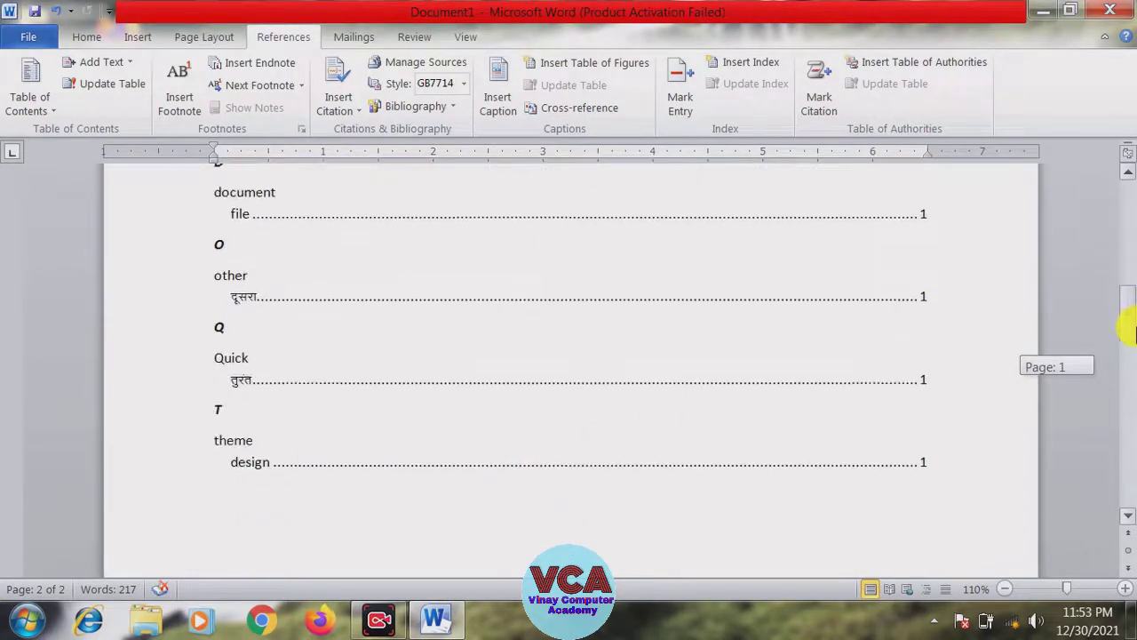
mouse_move(1126, 324)
mouse_down()
mouse_move(1126, 360)
mouse_move(1126, 238)
mouse_move(1126, 251)
mouse_up()
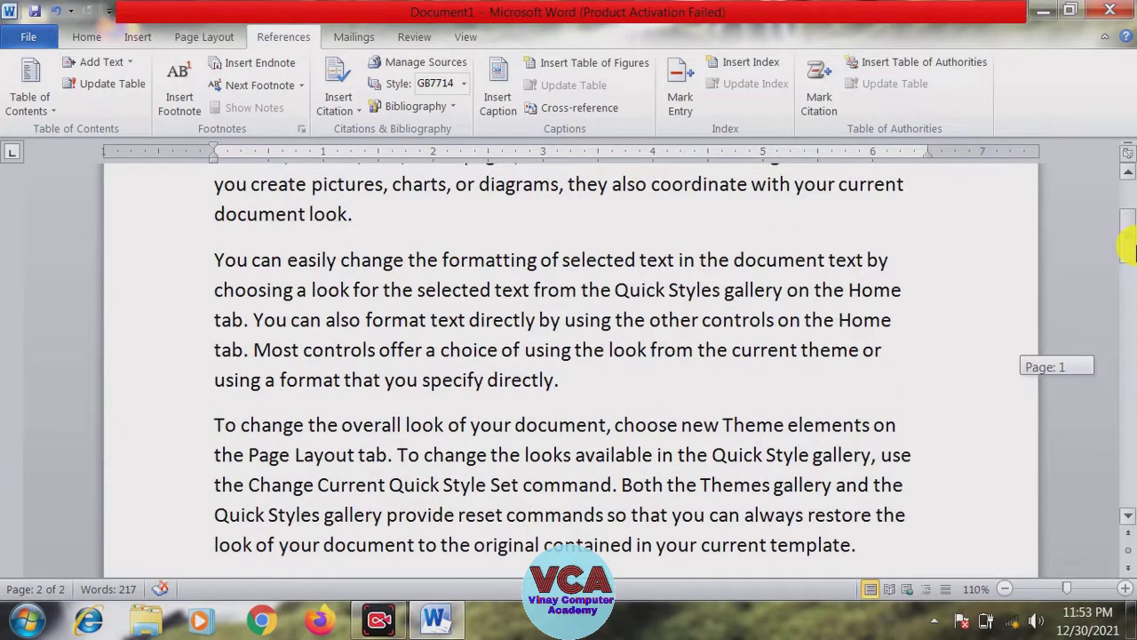
mouse_move(1127, 251)
mouse_down()
mouse_move(1127, 278)
mouse_move(1126, 267)
mouse_up()
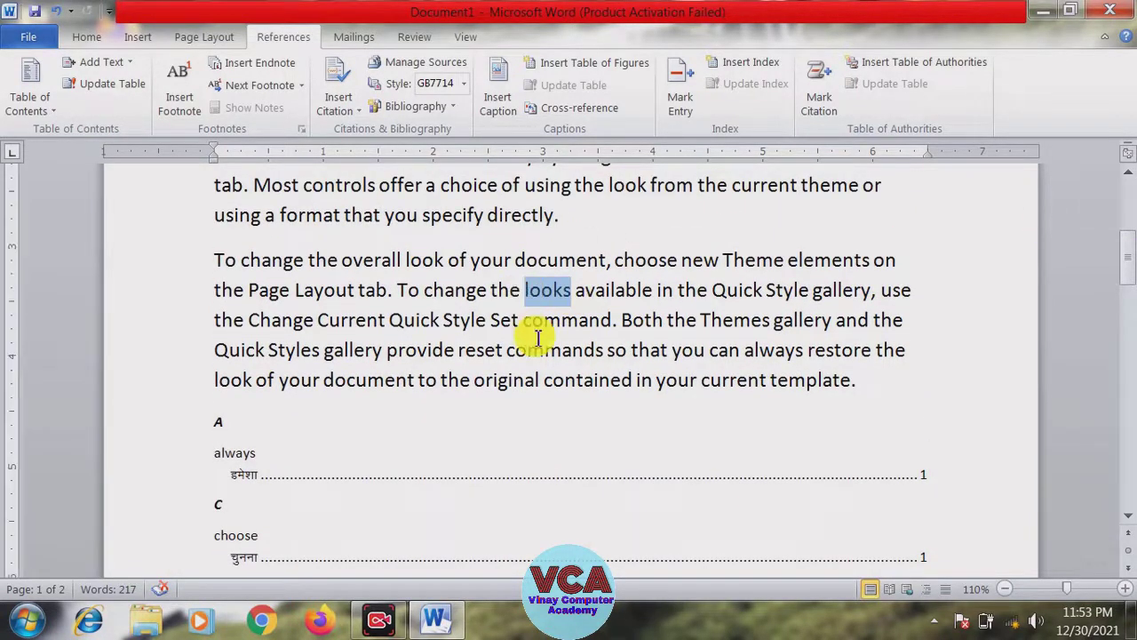
drag(1130, 266, 1133, 238)
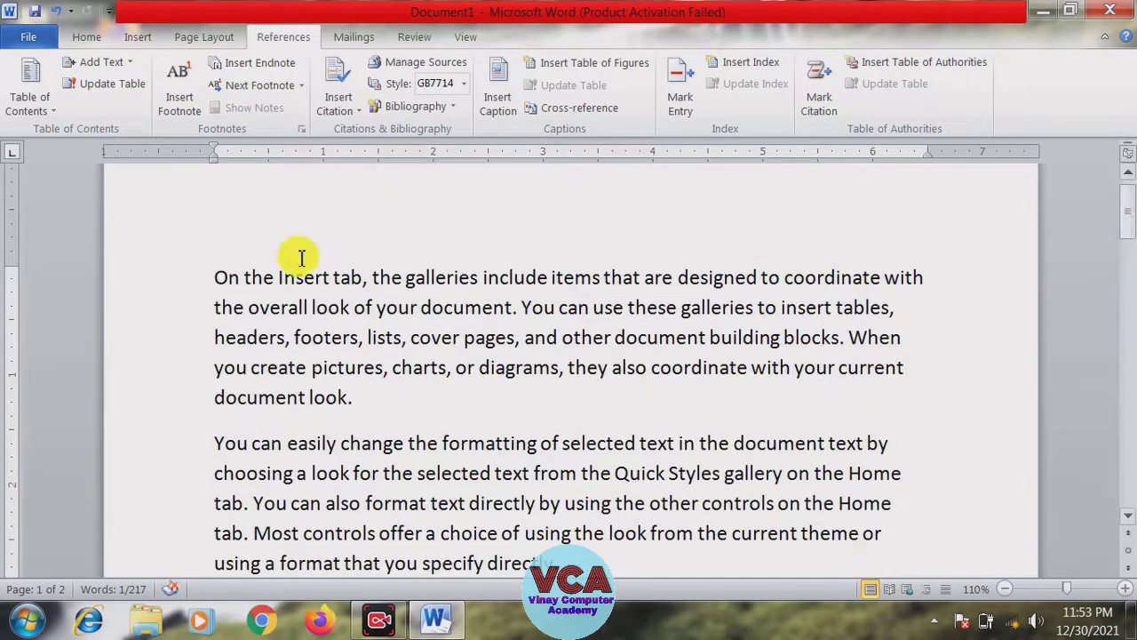
Mark 'look' as an index entry with the Hindi subentry देखना in Kruti Dev 010
double_click(315, 310)
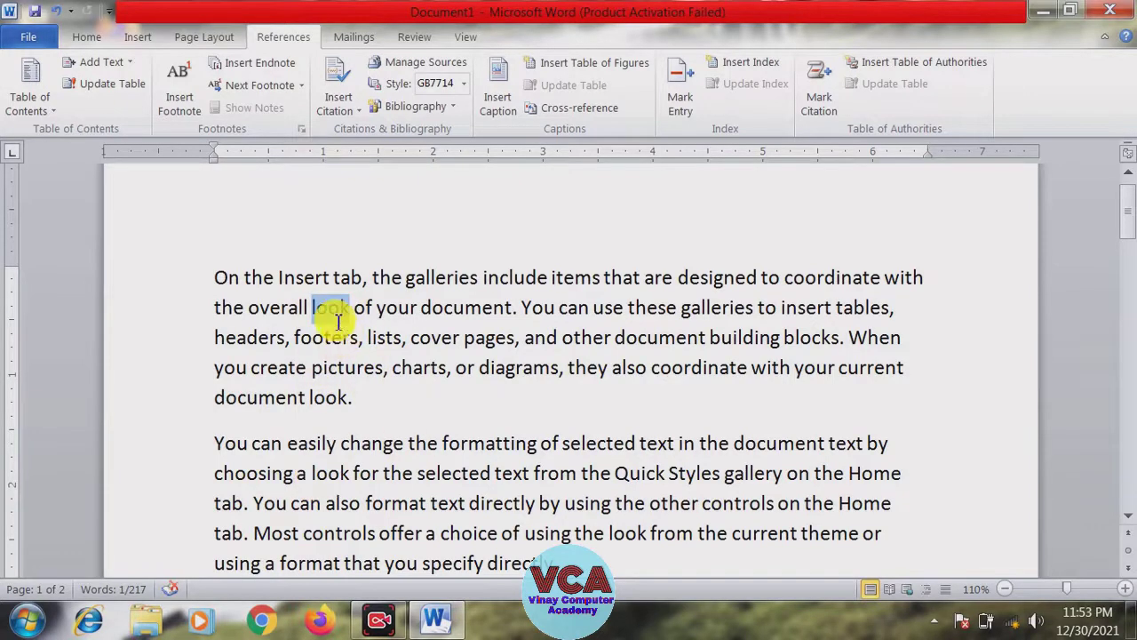
click(680, 111)
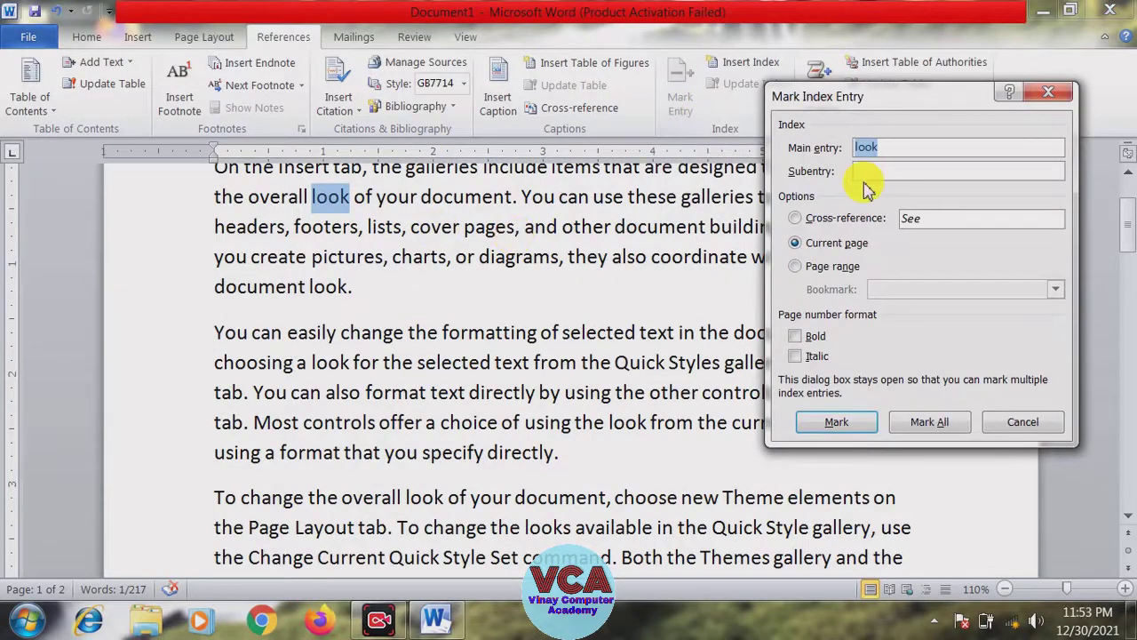
click(866, 173)
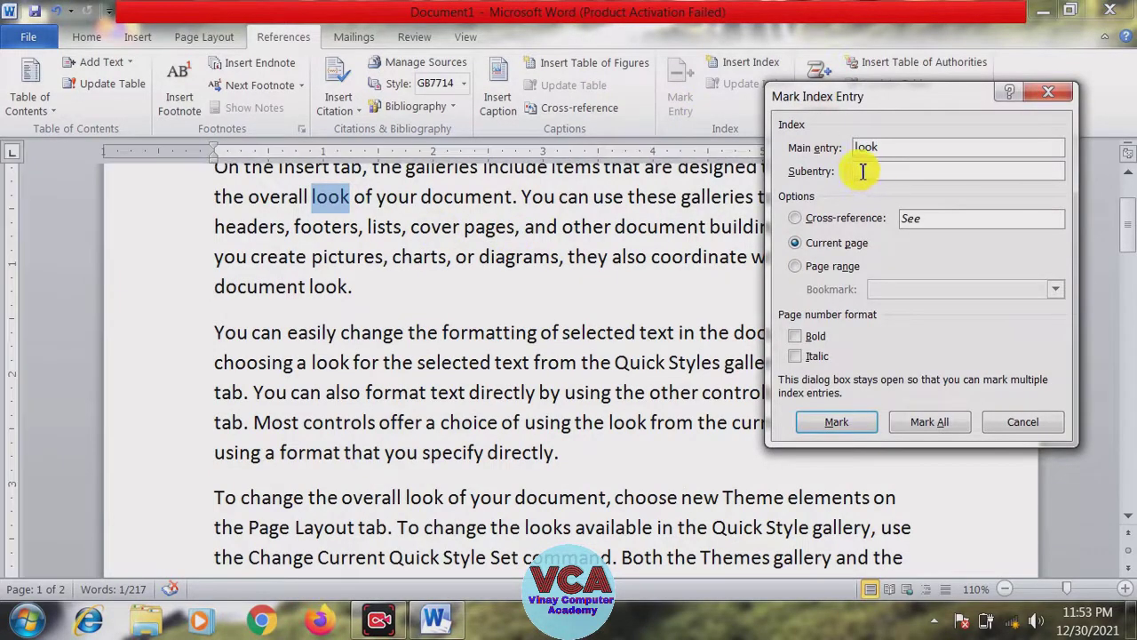
right_click(867, 173)
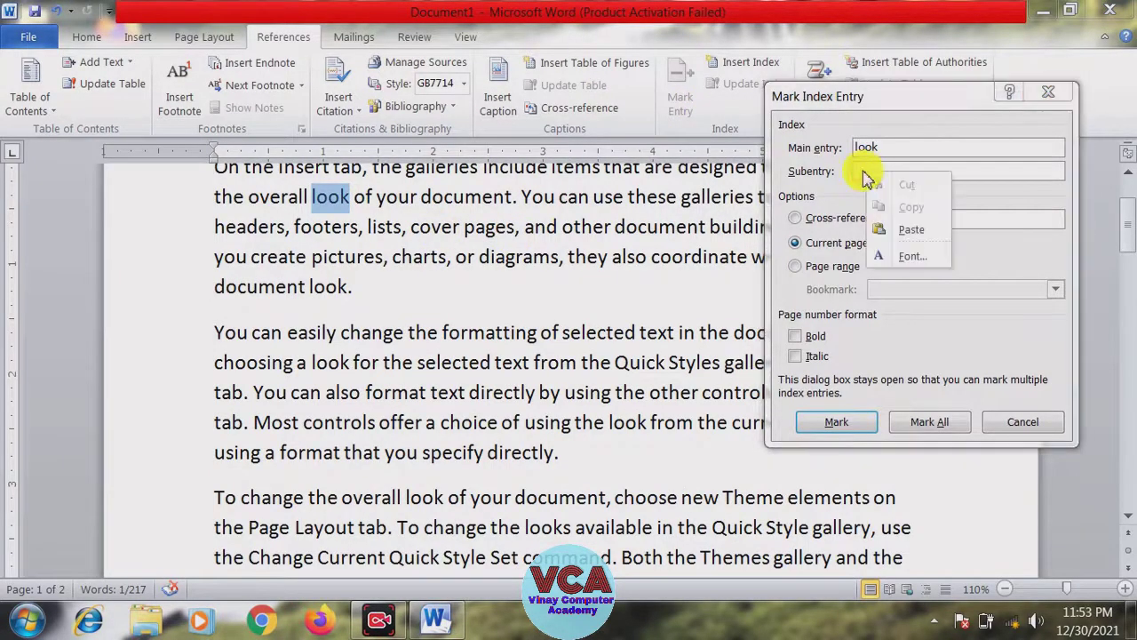
click(902, 255)
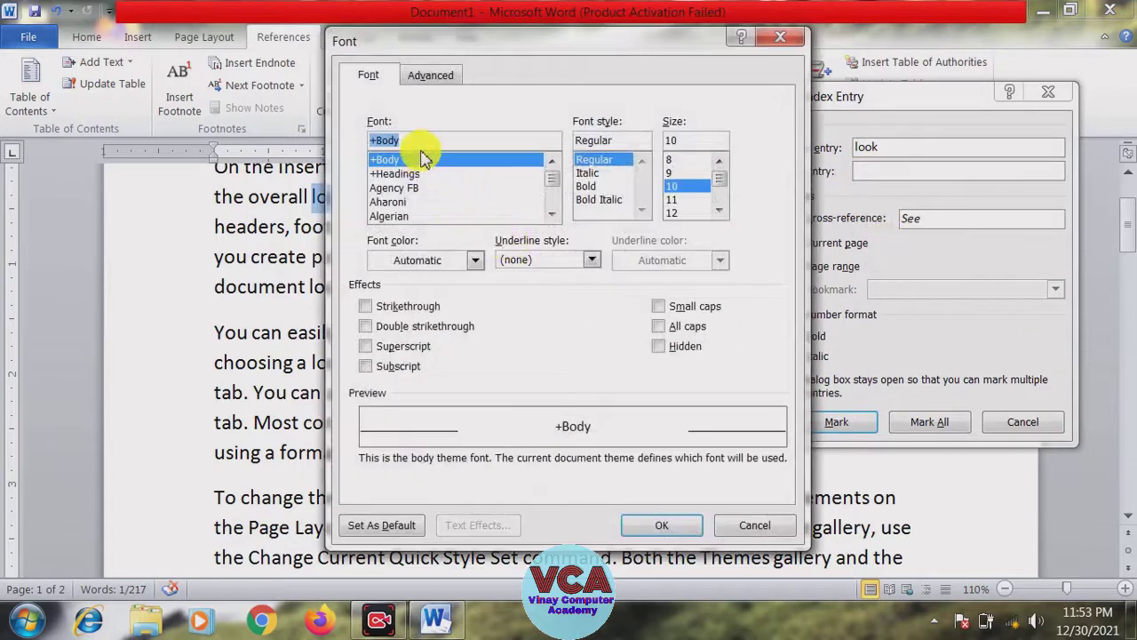
text(kr)
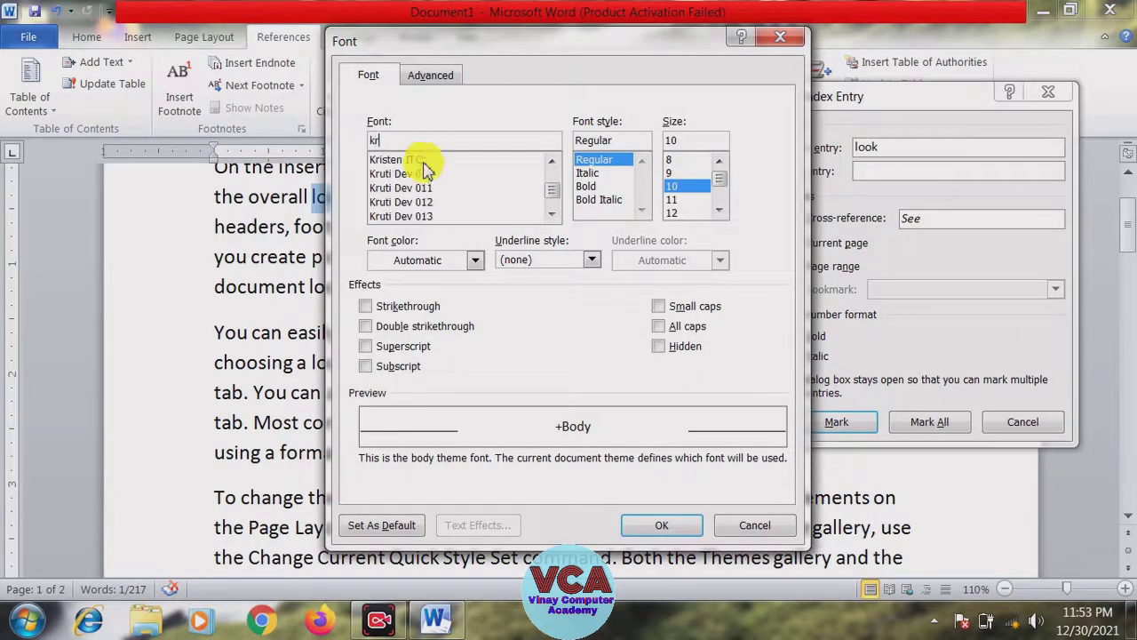
click(426, 175)
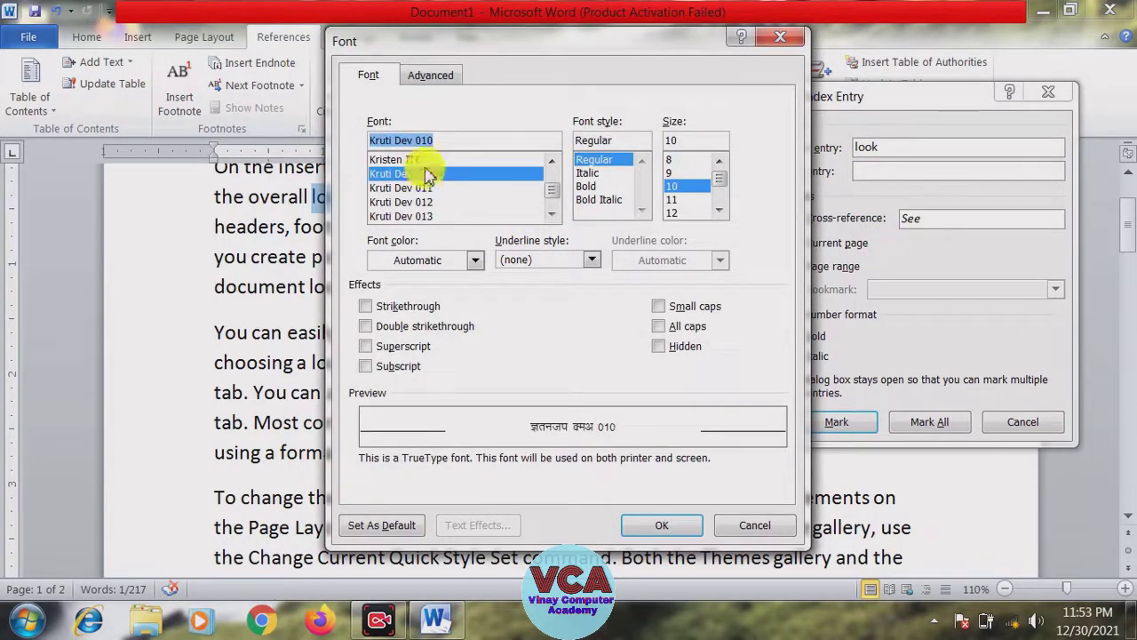
click(651, 525)
text(देखना)
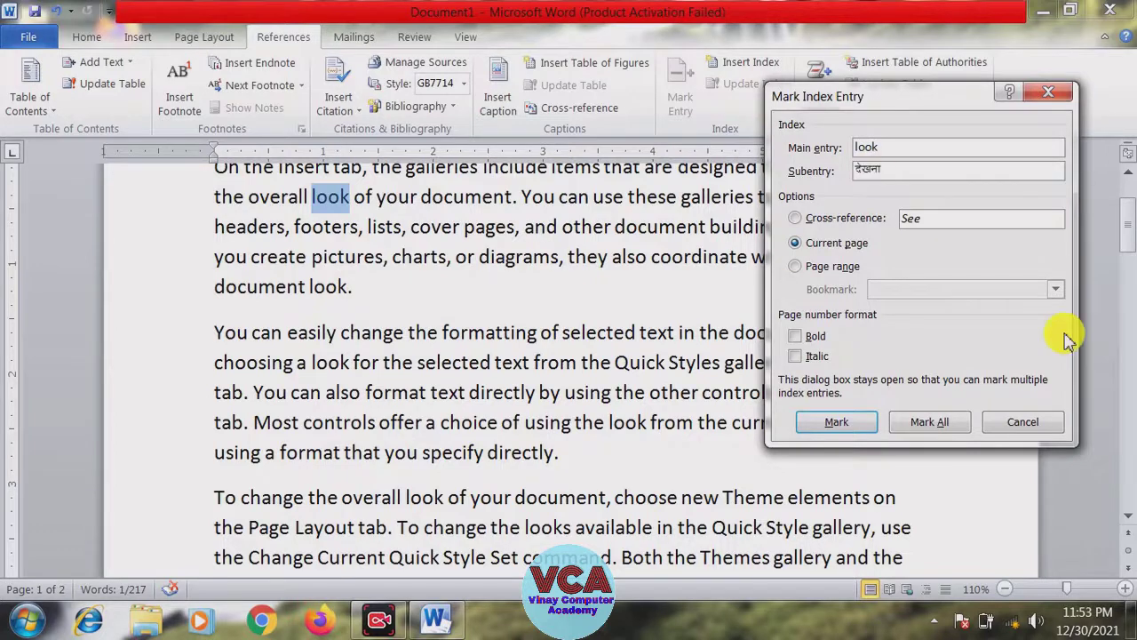
click(839, 426)
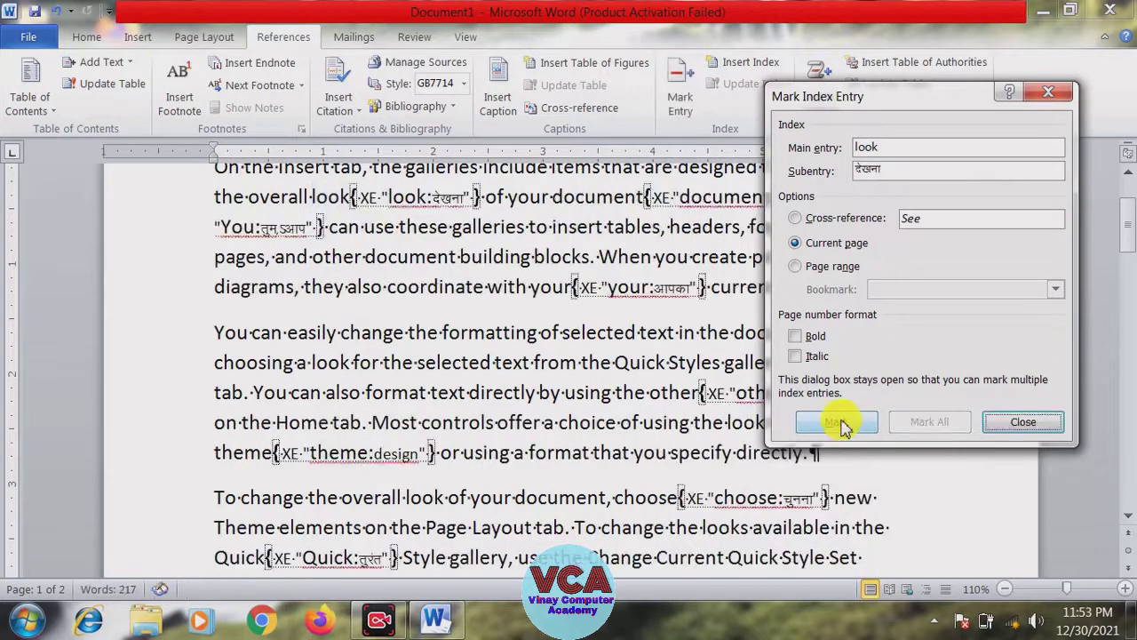
click(1024, 424)
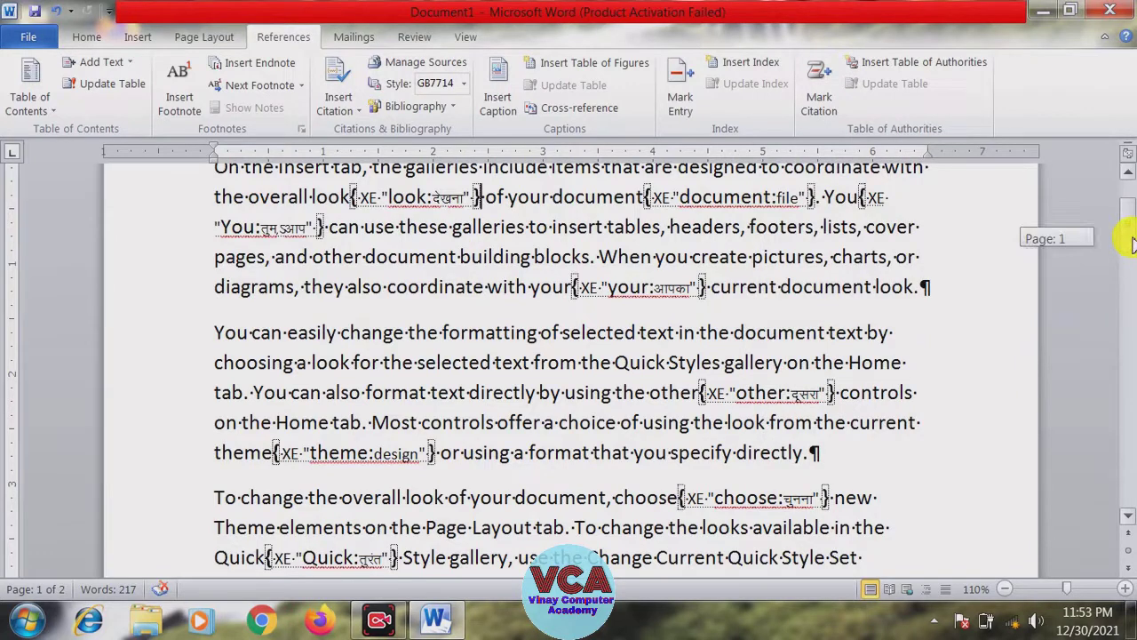
drag(1133, 245, 1128, 266)
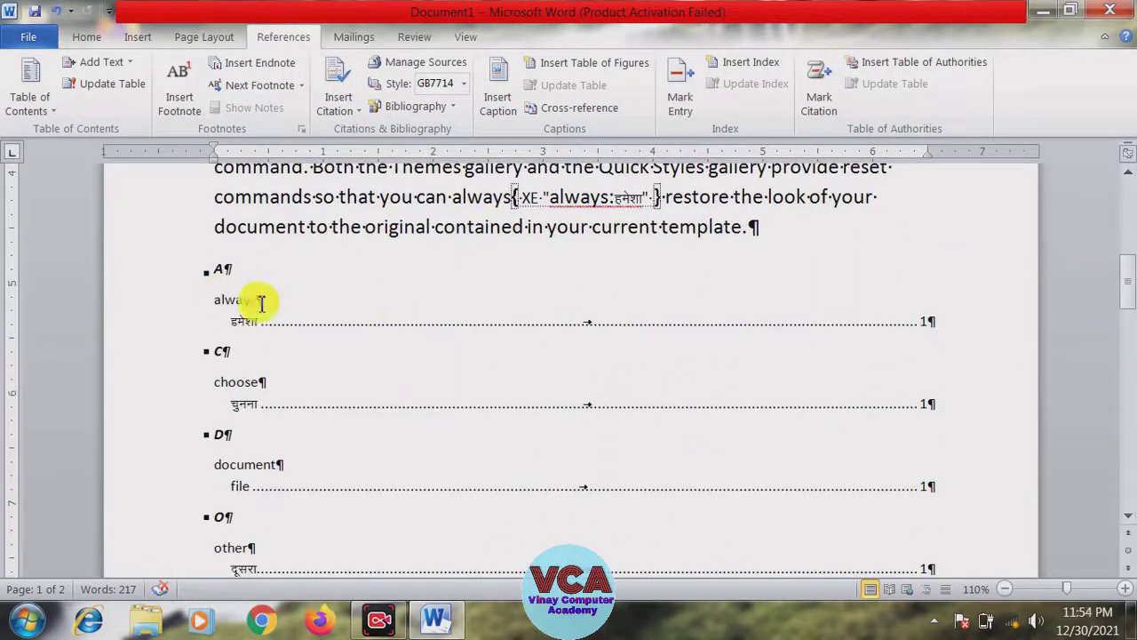
drag(1130, 302, 1128, 342)
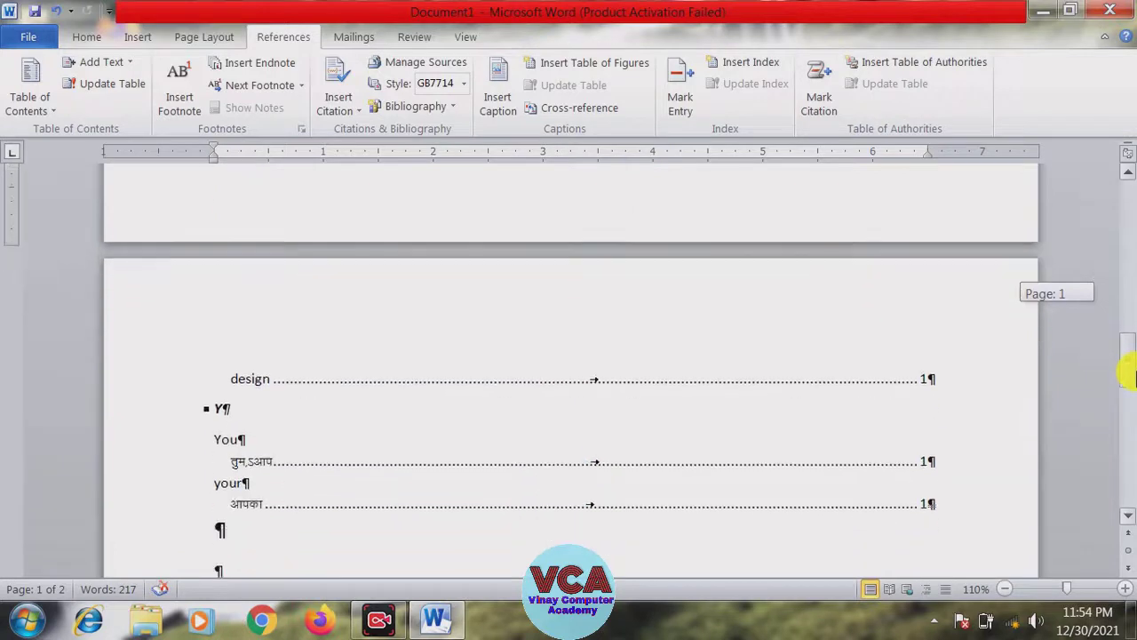
drag(1128, 362, 1125, 376)
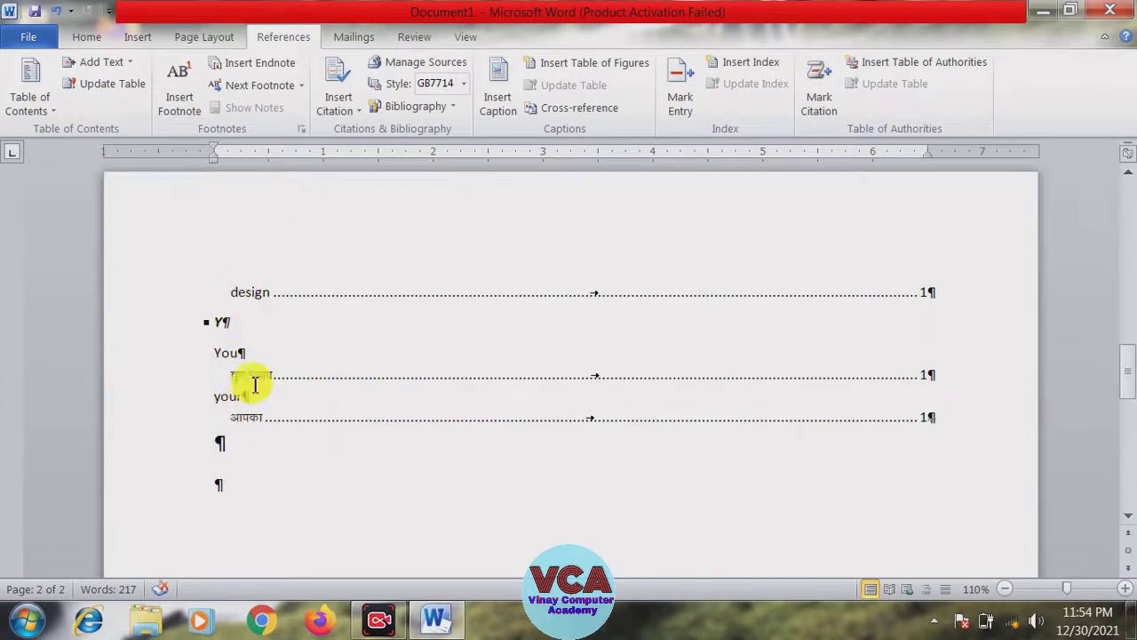
click(88, 36)
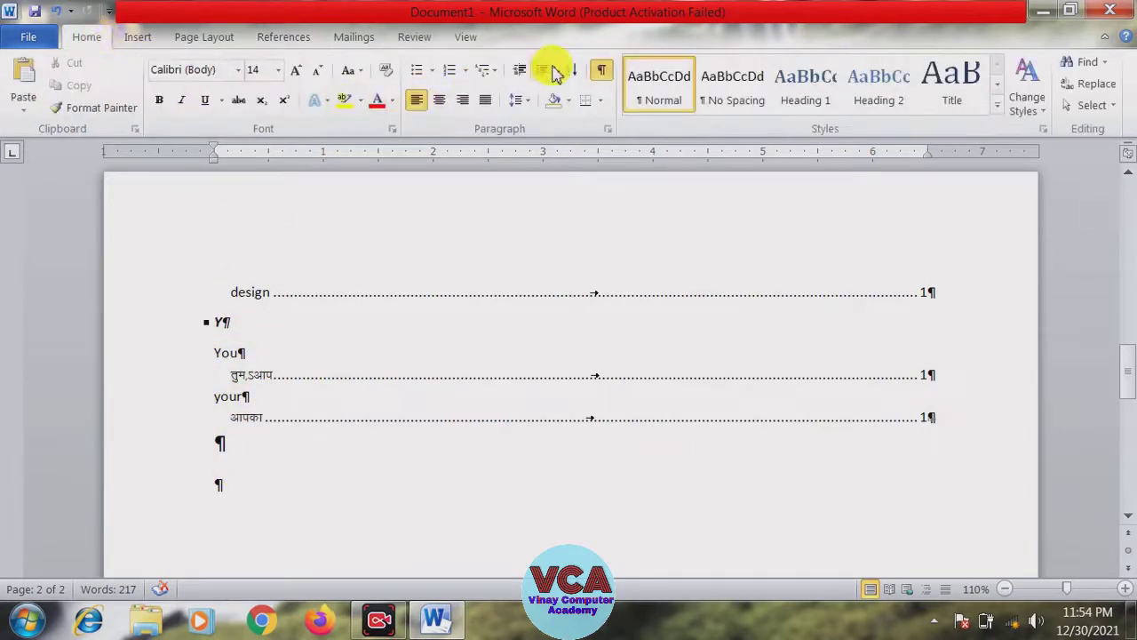
Hide formatting marks, then return to References with the caret inside the index
click(602, 78)
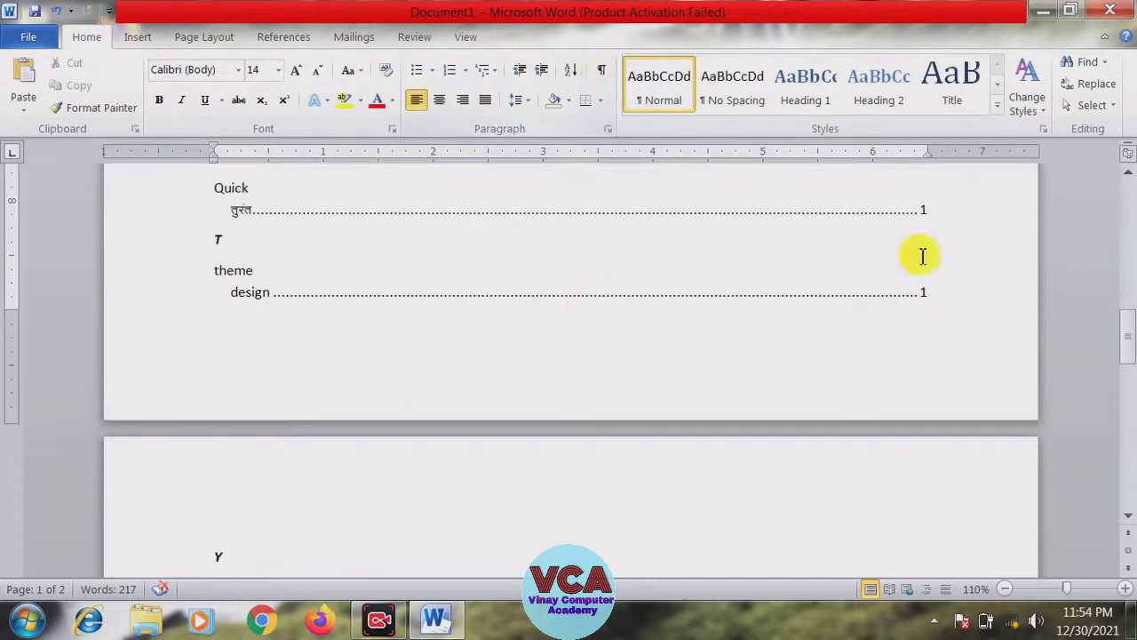
drag(1133, 333, 1122, 364)
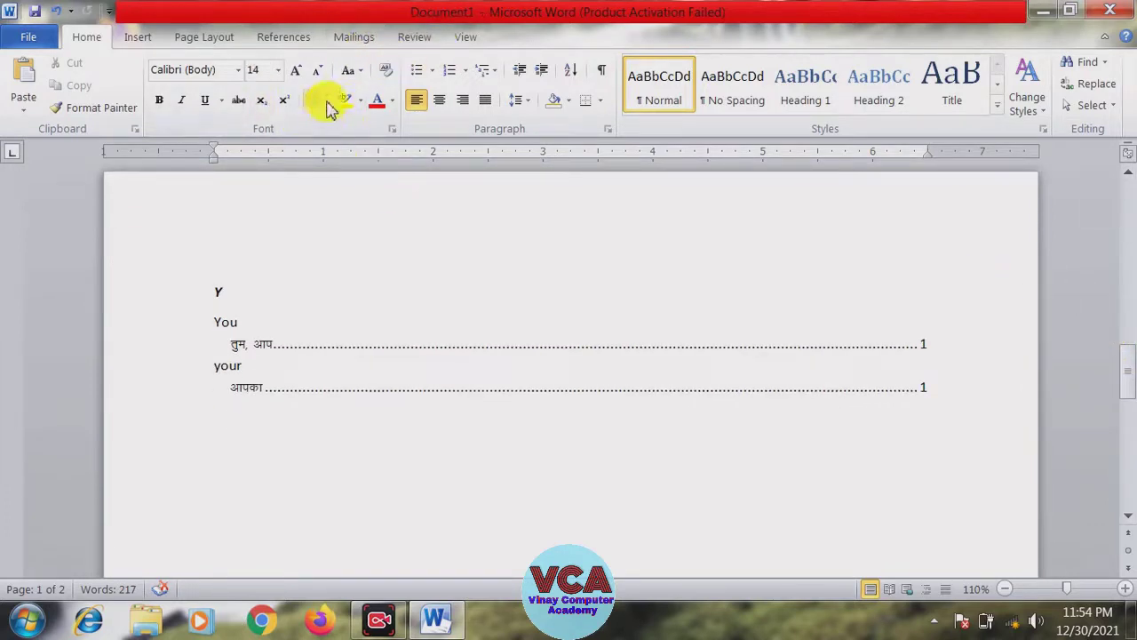
click(288, 39)
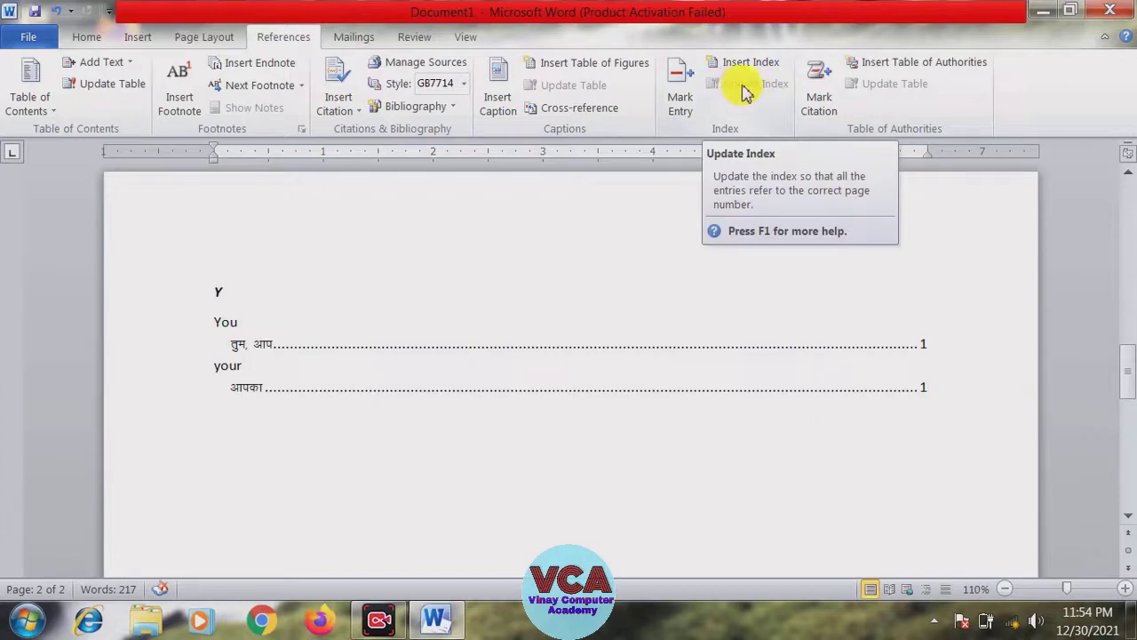
click(274, 348)
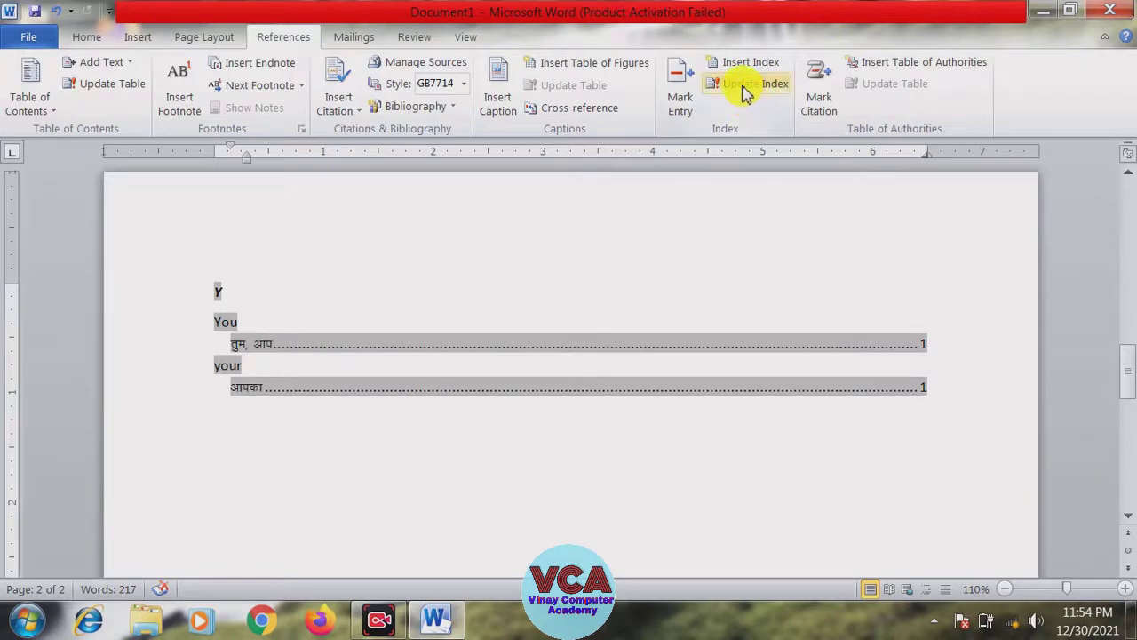
Update the index and check its new 'look' entry with the Hindi meaning देखना
click(742, 92)
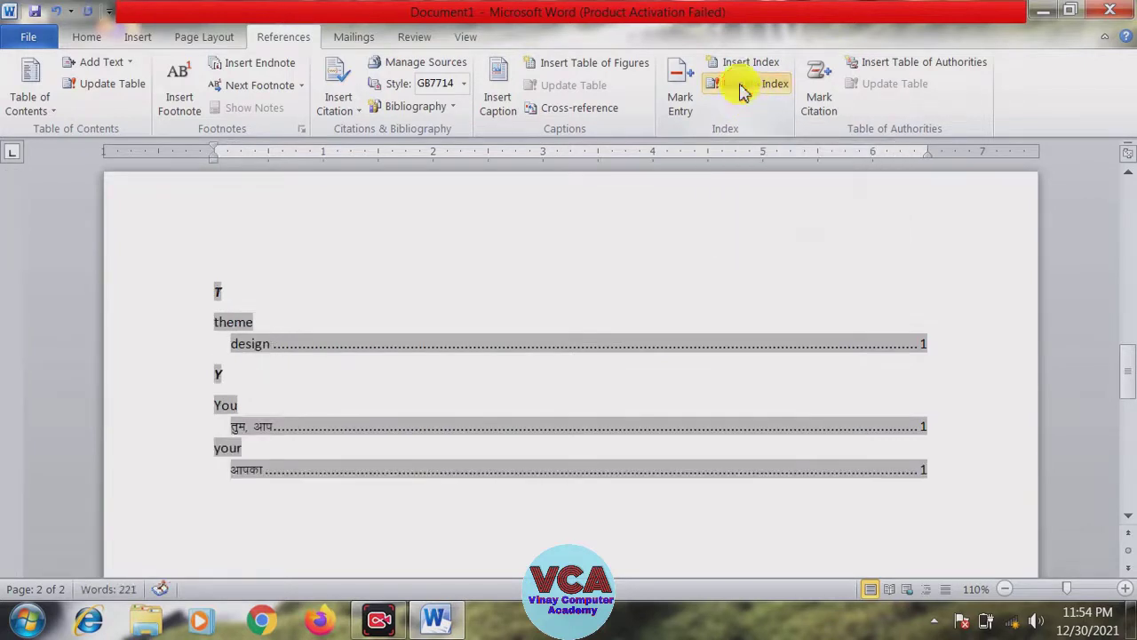
click(384, 342)
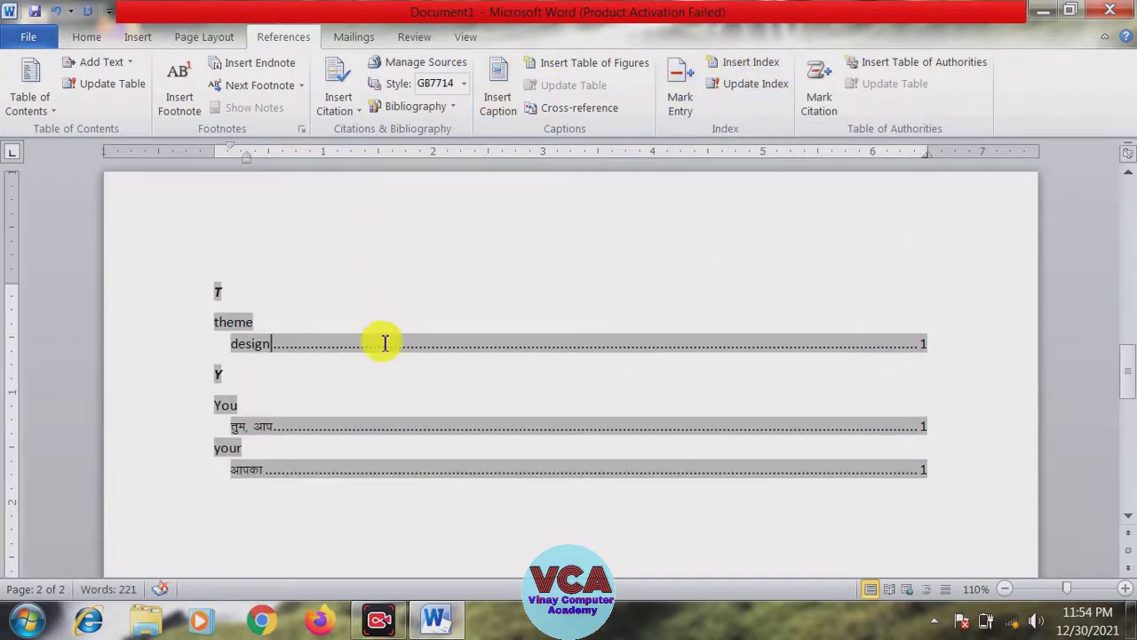
click(347, 376)
drag(1127, 377, 1124, 310)
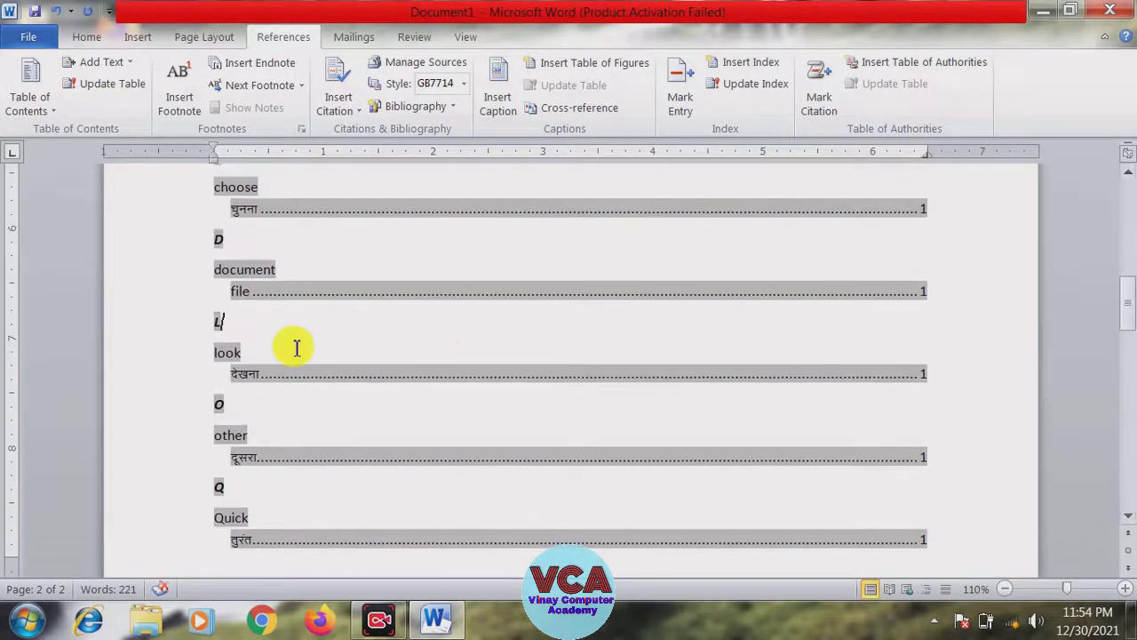
drag(216, 353, 248, 353)
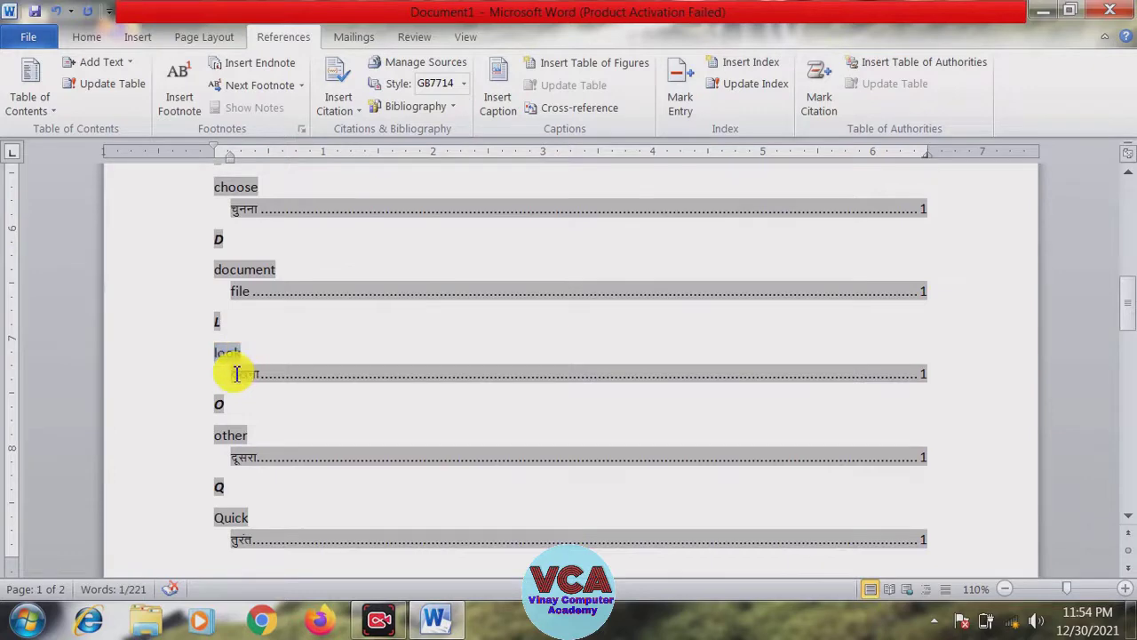
double_click(238, 373)
click(592, 382)
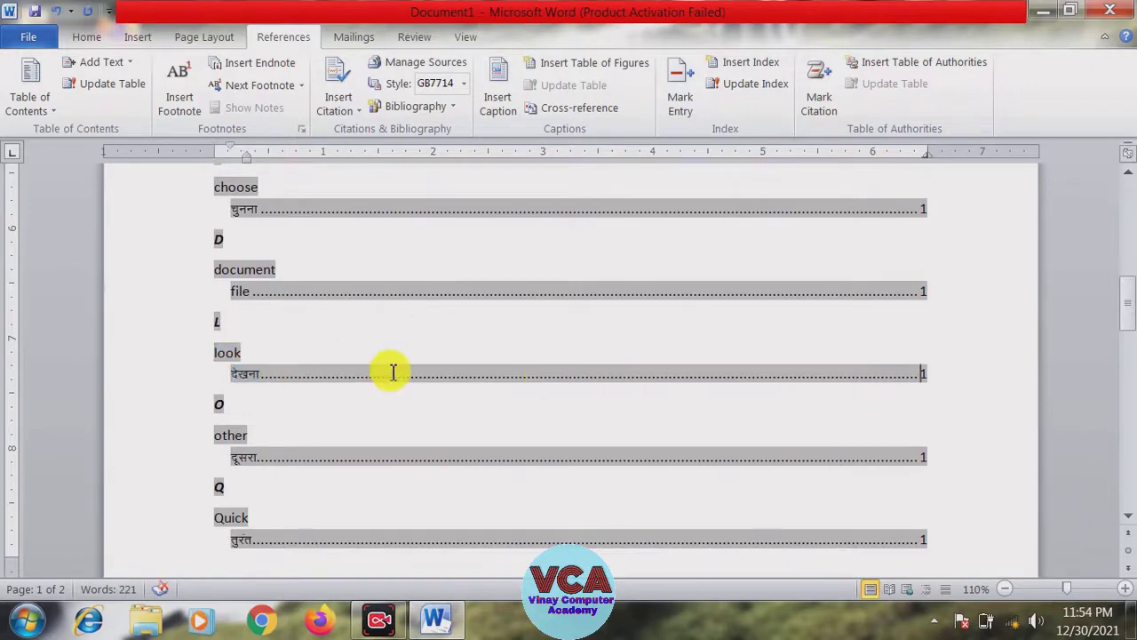
Scroll through the updated index and select all of it from its end upward
mouse_move(1126, 320)
mouse_down()
mouse_move(1133, 293)
mouse_move(1128, 307)
mouse_up()
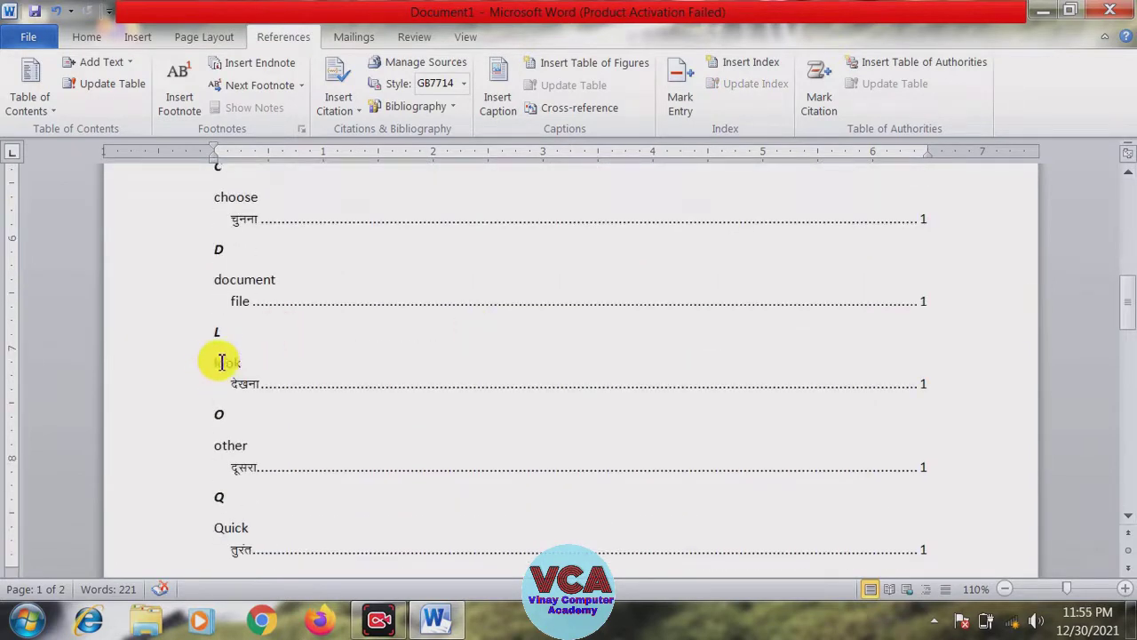
drag(216, 361, 240, 363)
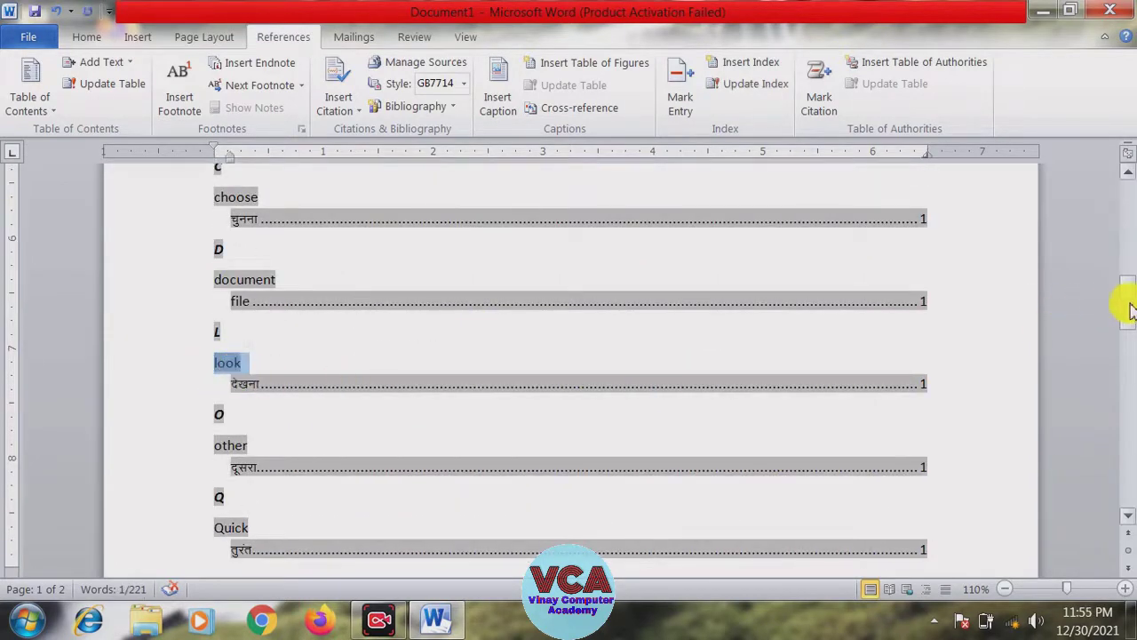
drag(1132, 308, 1130, 297)
click(620, 333)
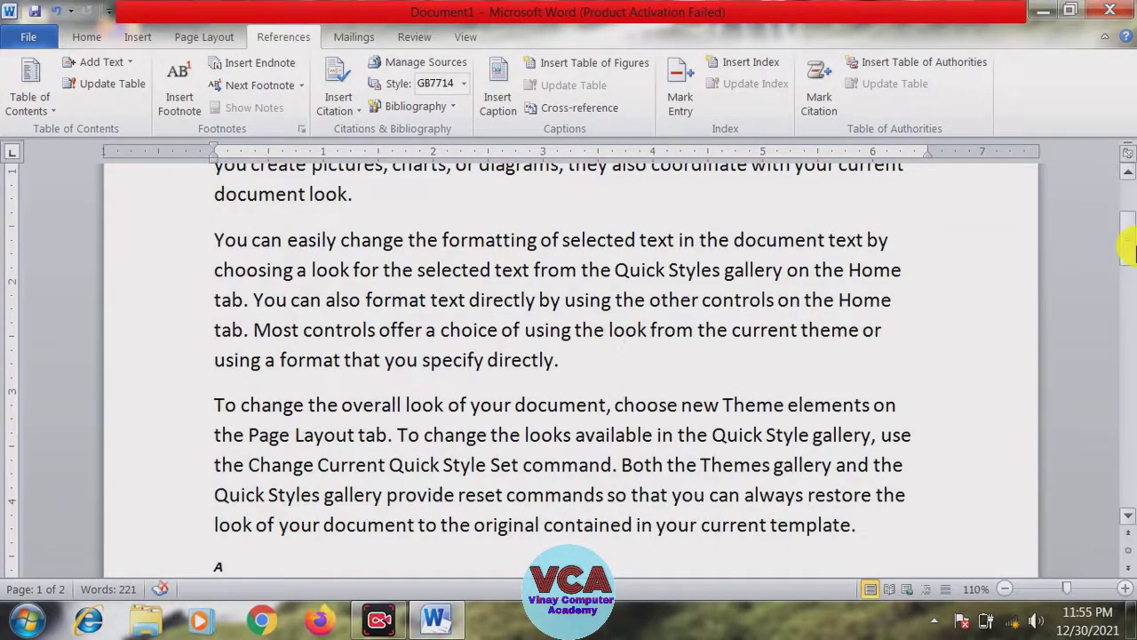
mouse_move(1128, 252)
mouse_down()
mouse_move(1128, 288)
mouse_move(1130, 274)
mouse_up()
click(1131, 274)
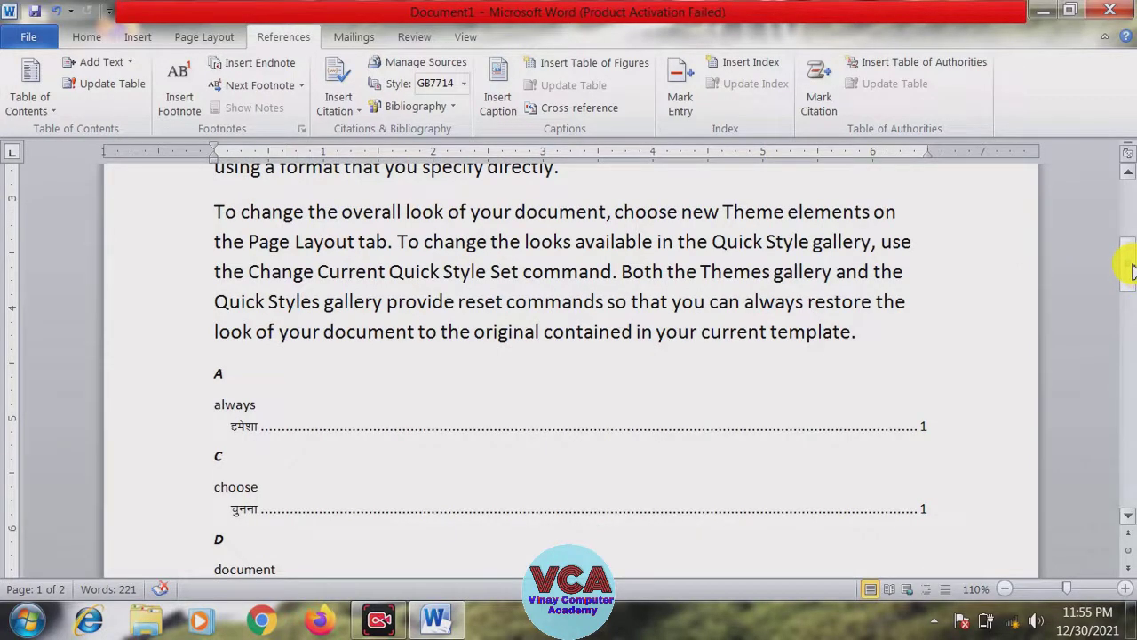
drag(1130, 271, 1124, 378)
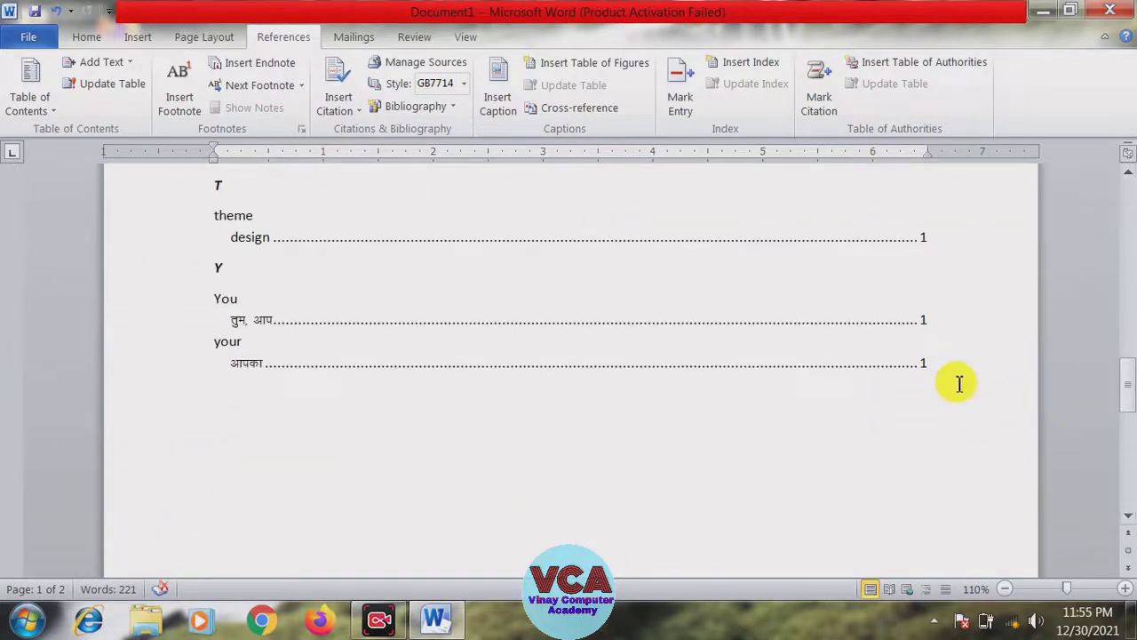
mouse_move(959, 384)
mouse_down()
mouse_move(774, 187)
mouse_move(262, 542)
mouse_move(218, 533)
mouse_up()
Delete the old index and insert a From template format index in its place
key(Delete)
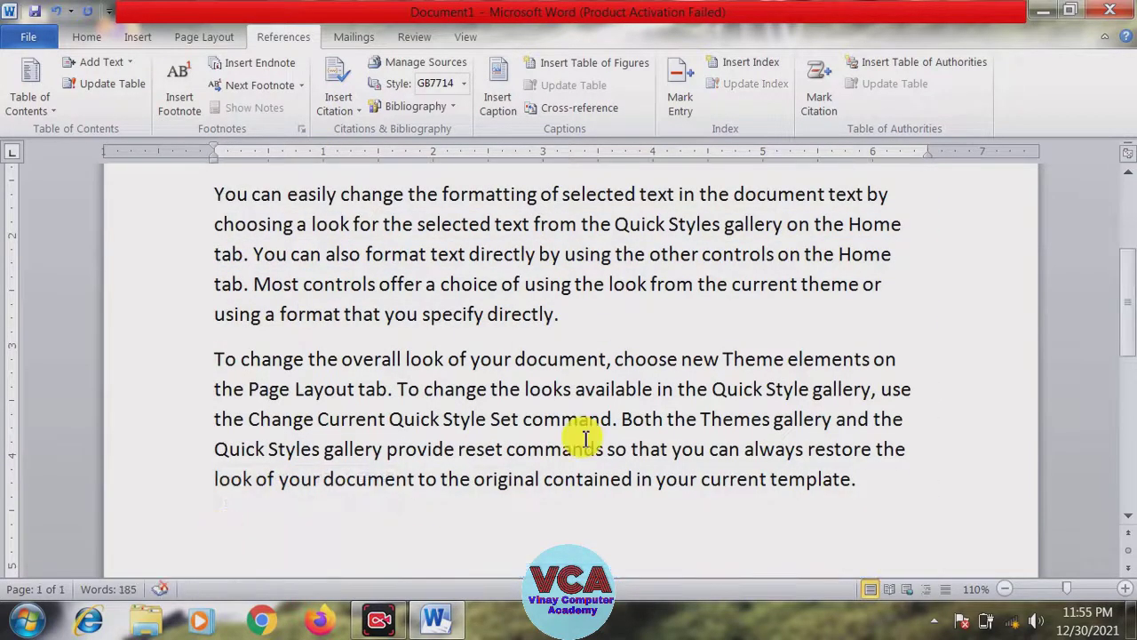
drag(1127, 293, 1129, 317)
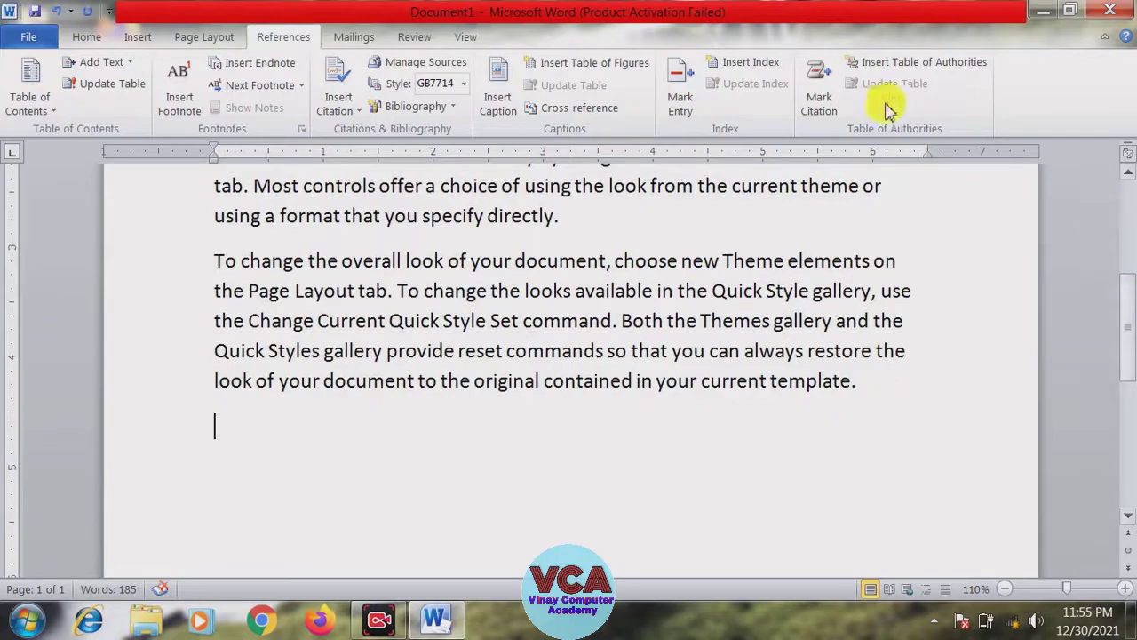
click(750, 62)
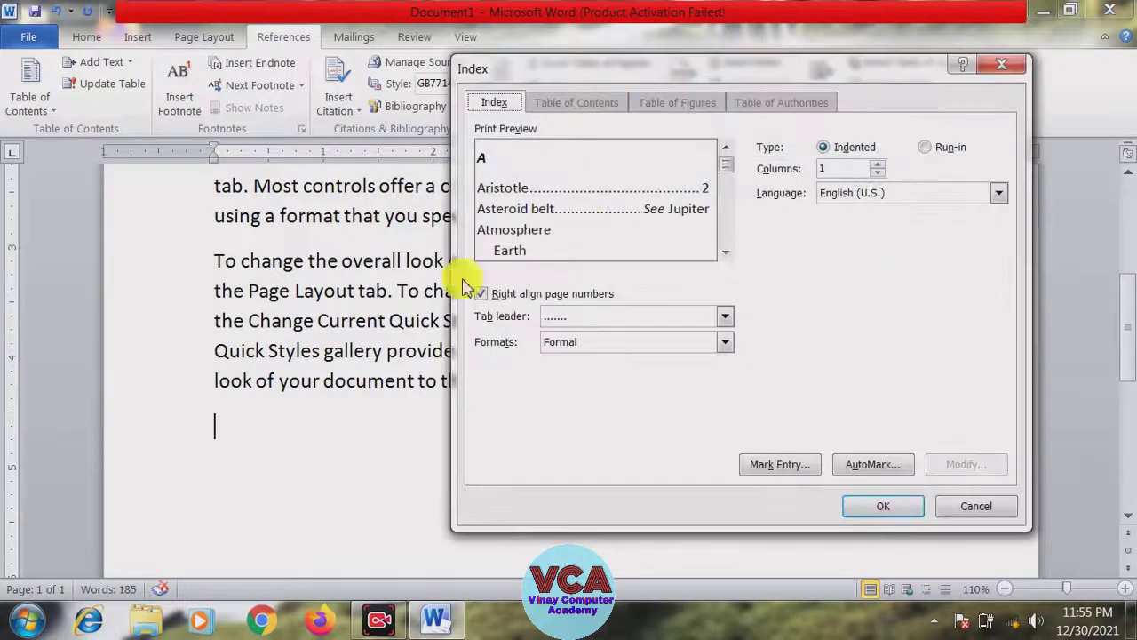
click(724, 347)
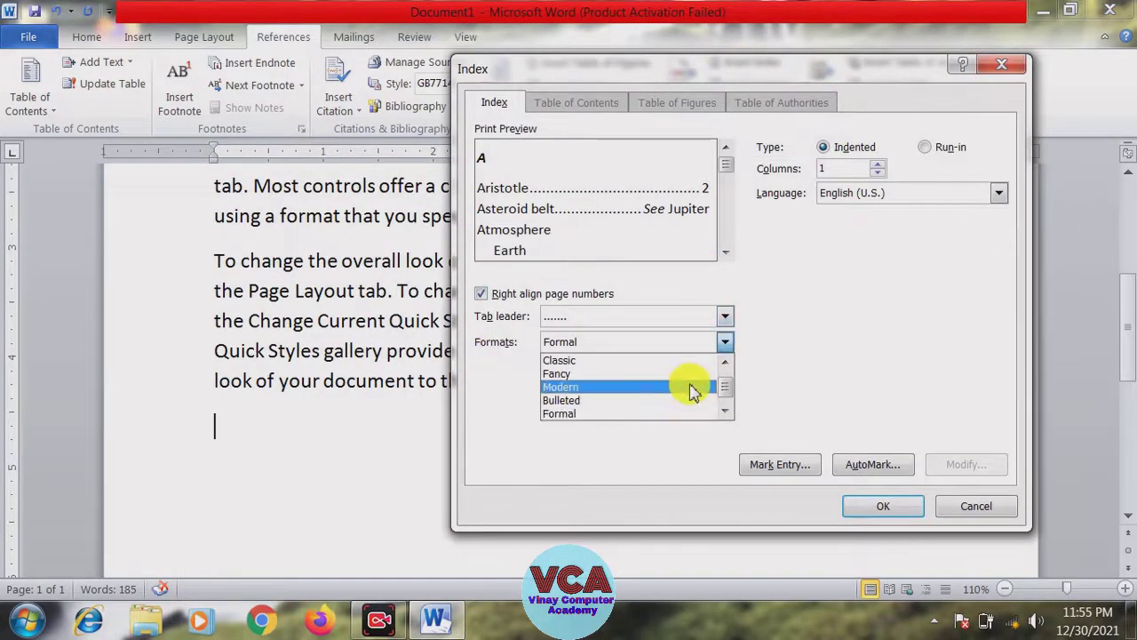
click(584, 358)
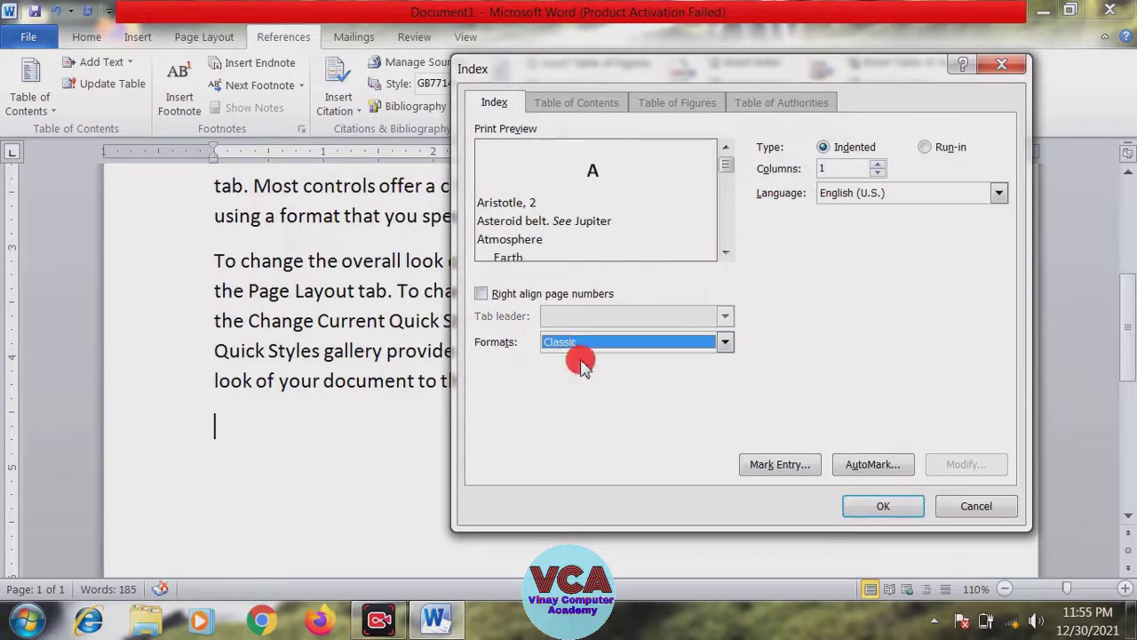
click(725, 344)
drag(729, 391, 731, 367)
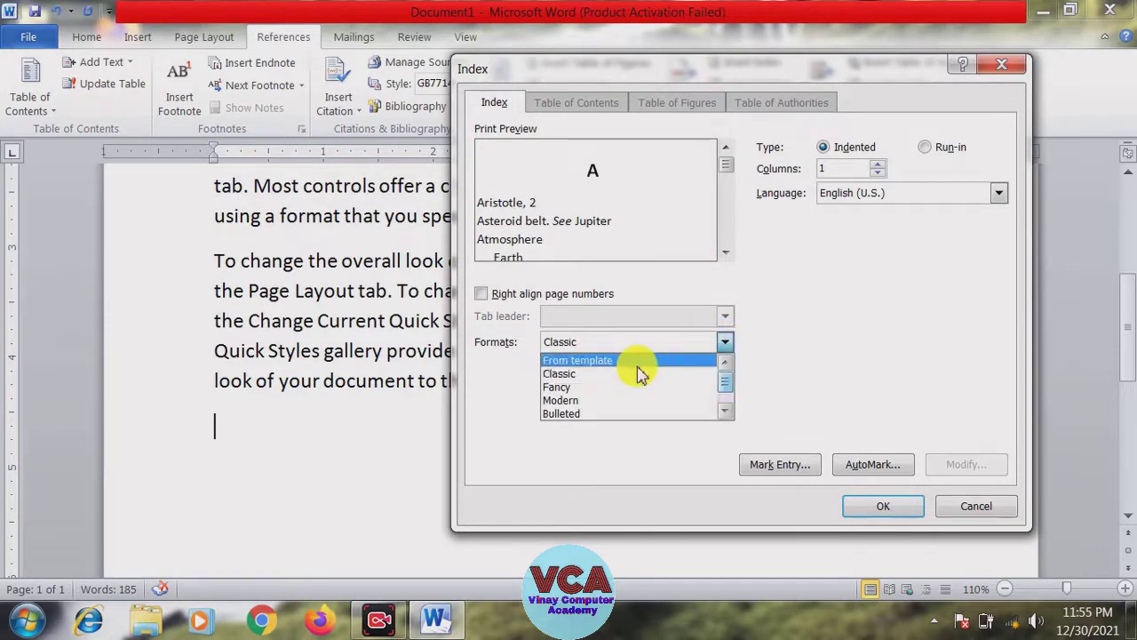
click(590, 360)
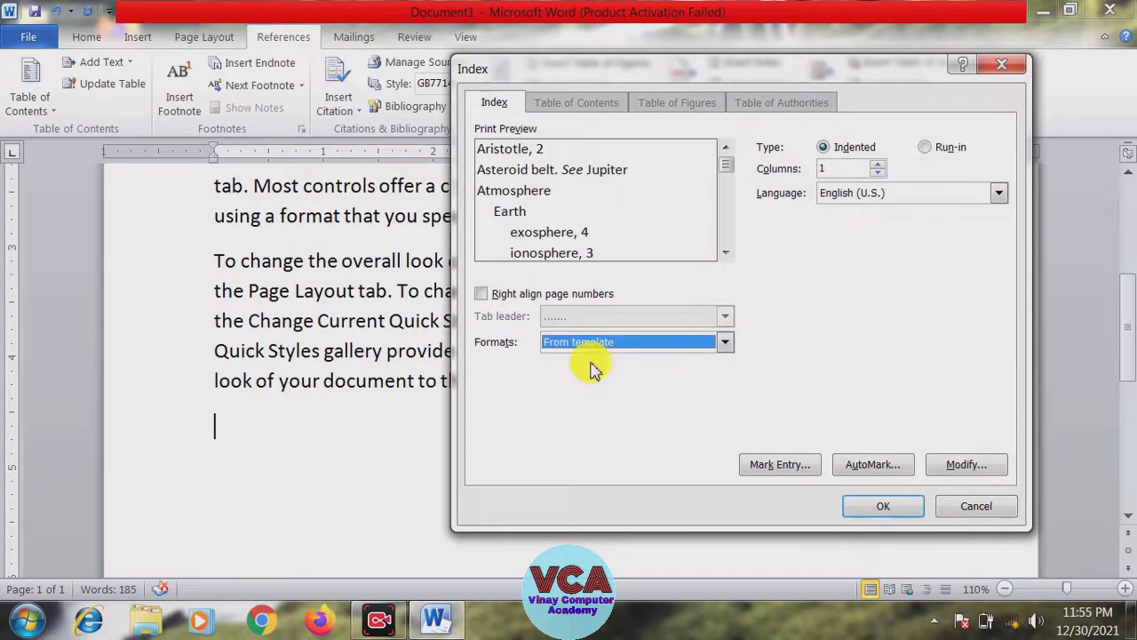
click(881, 508)
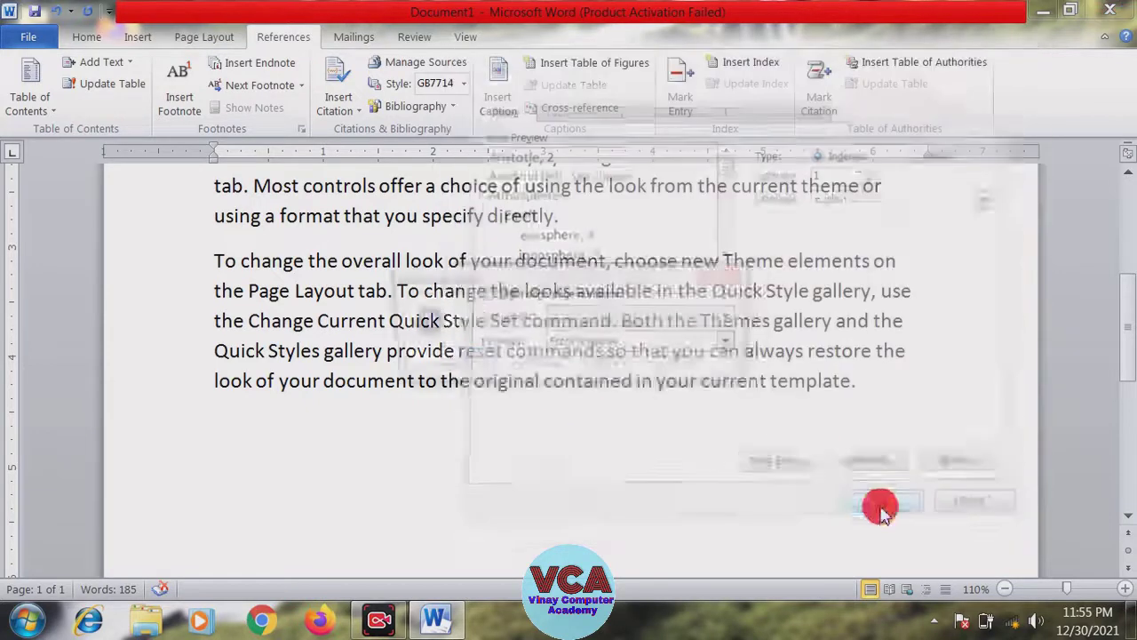
click(455, 359)
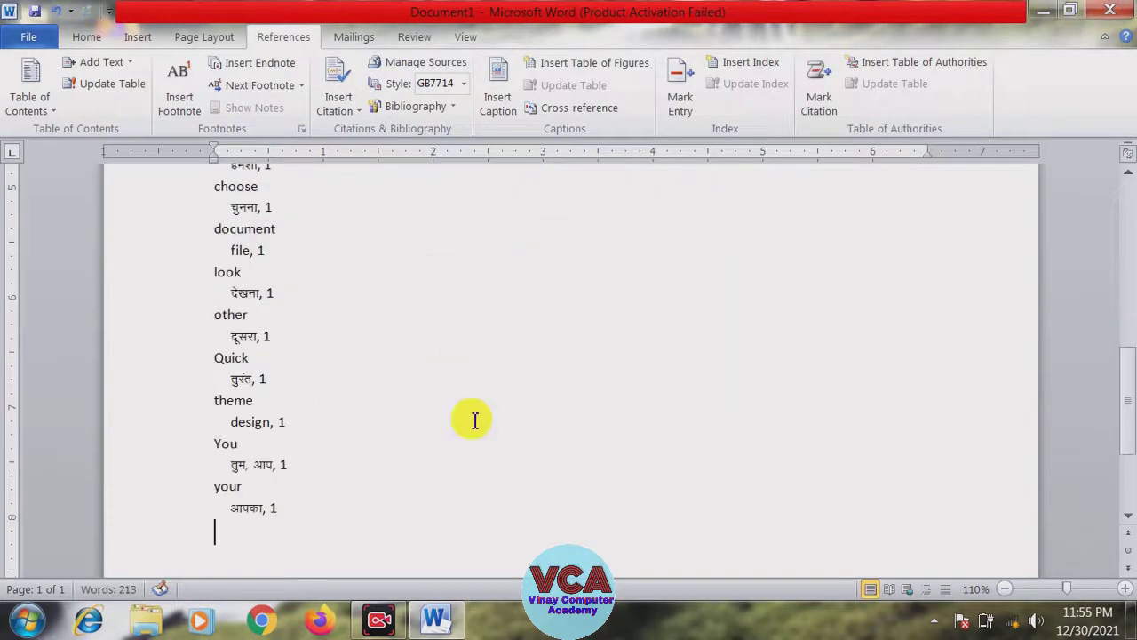
Enlarge the font of the whole English-Hindi index word list with Ctrl+Shift+>
scroll(400, 355, up, 4)
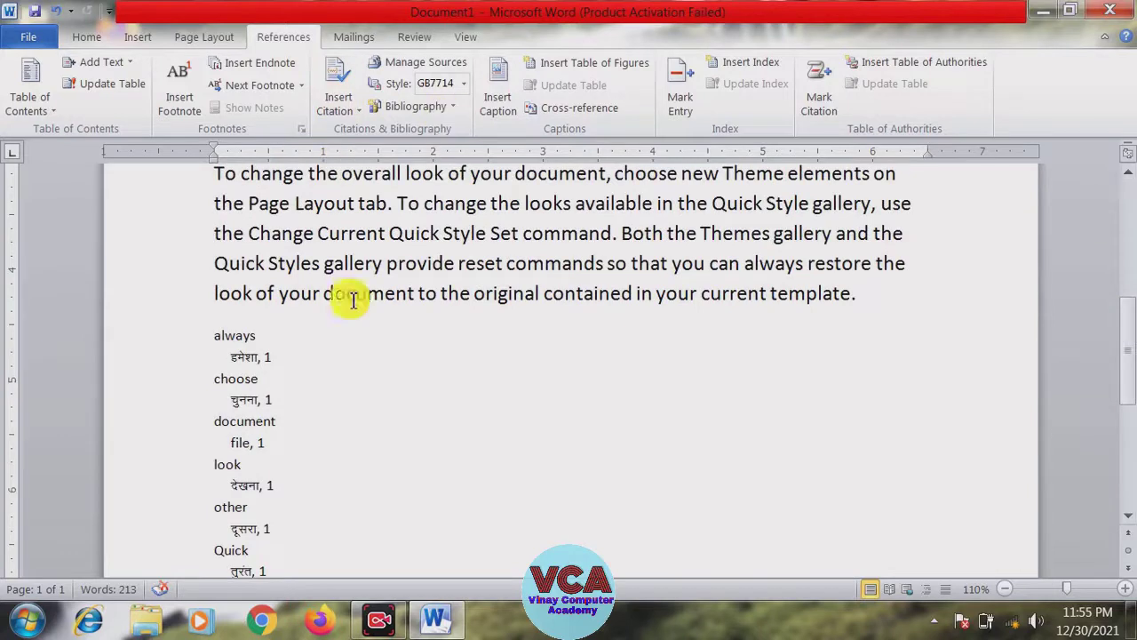
click(236, 336)
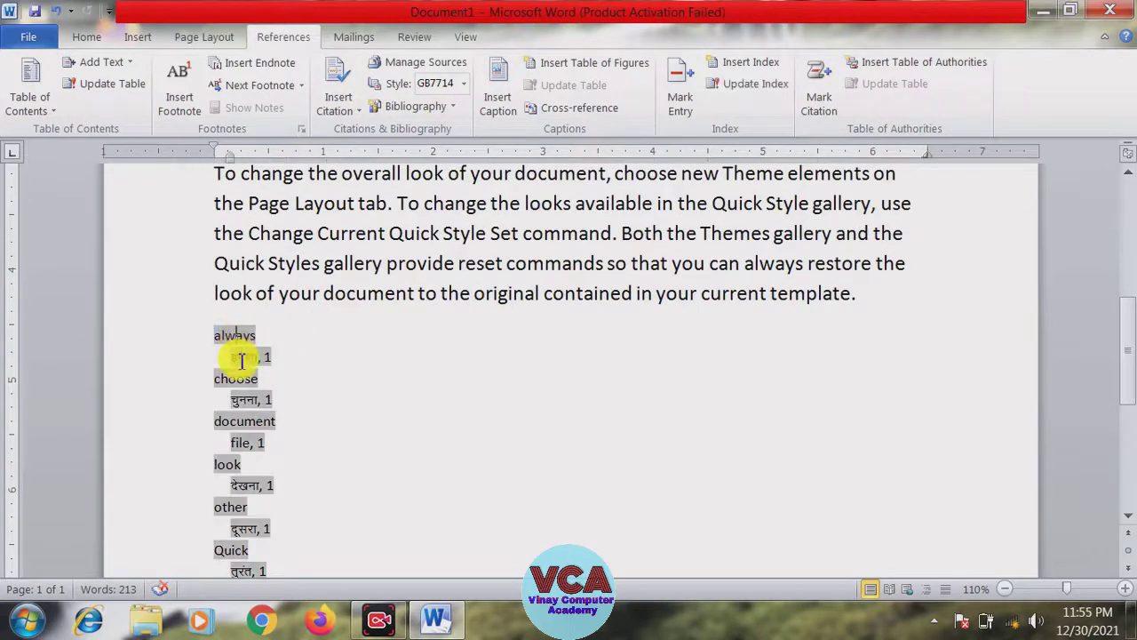
mouse_move(212, 330)
mouse_down()
mouse_move(259, 382)
mouse_move(320, 351)
mouse_up()
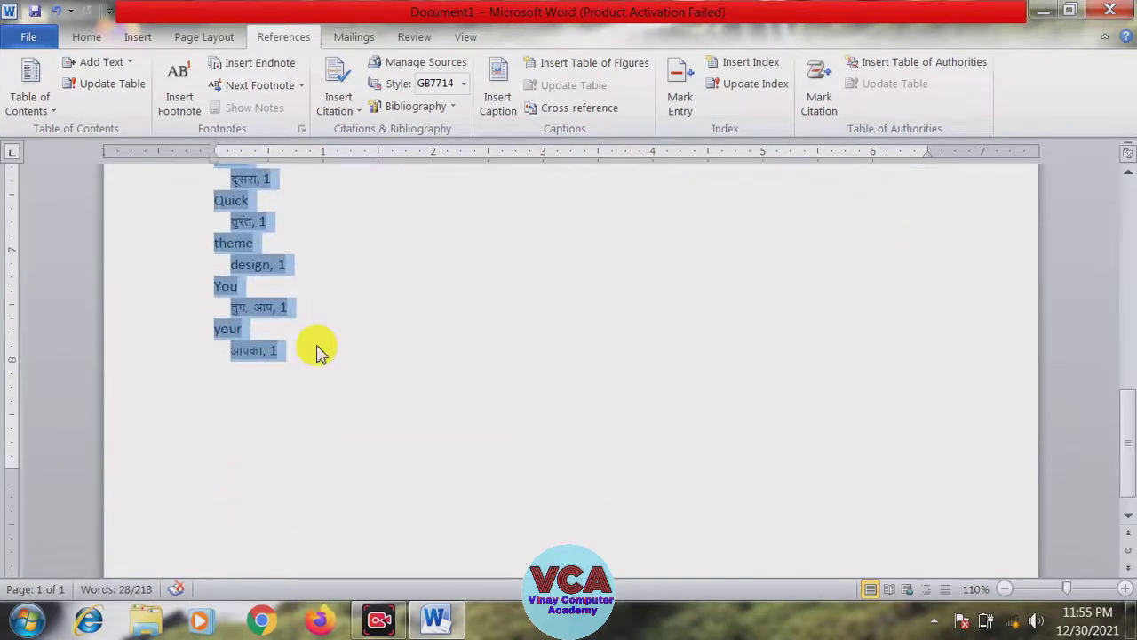
key(ctrl+shift+greater)
key(ctrl+shift+greater)
key(ctrl+shift+greater)
key(ctrl+shift+greater)
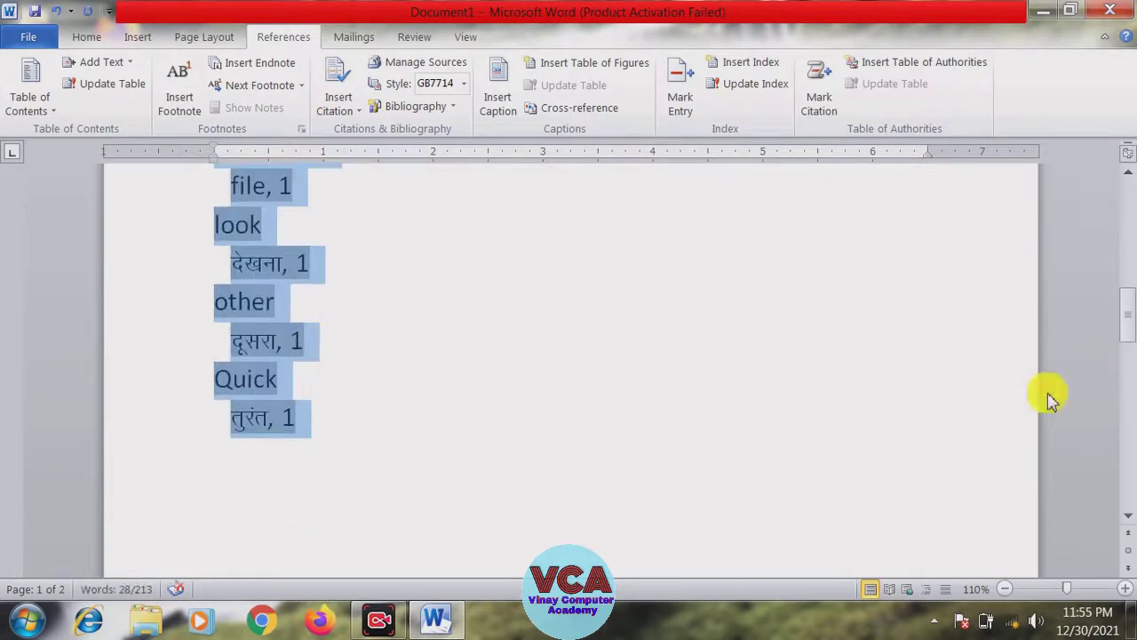
mouse_move(1124, 342)
mouse_down()
mouse_move(1132, 297)
mouse_move(1128, 306)
mouse_up()
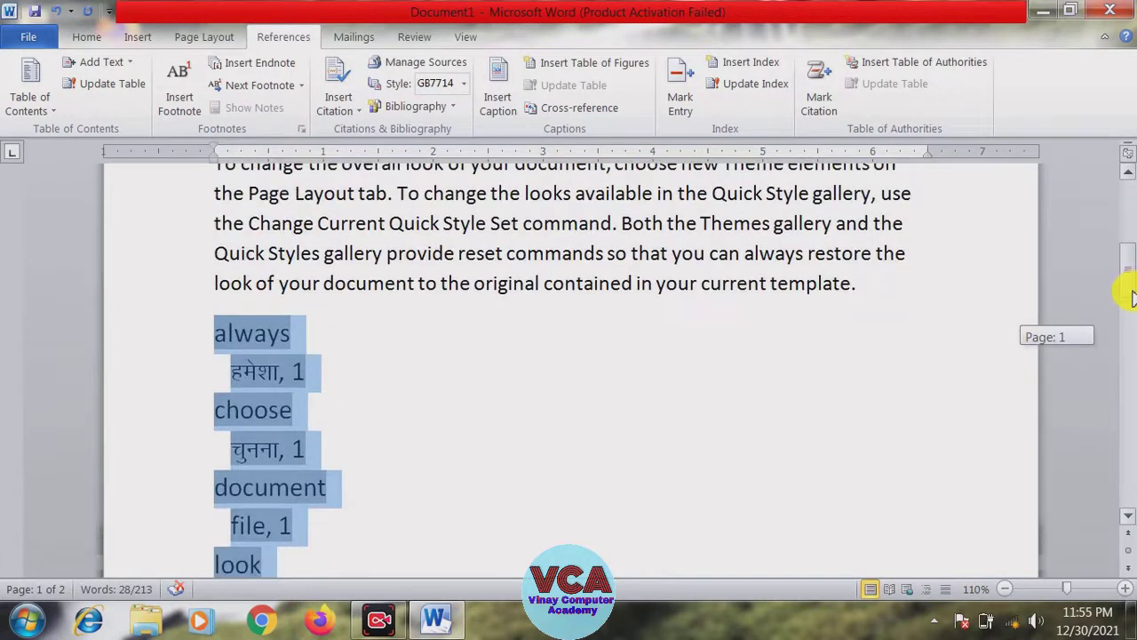
click(647, 406)
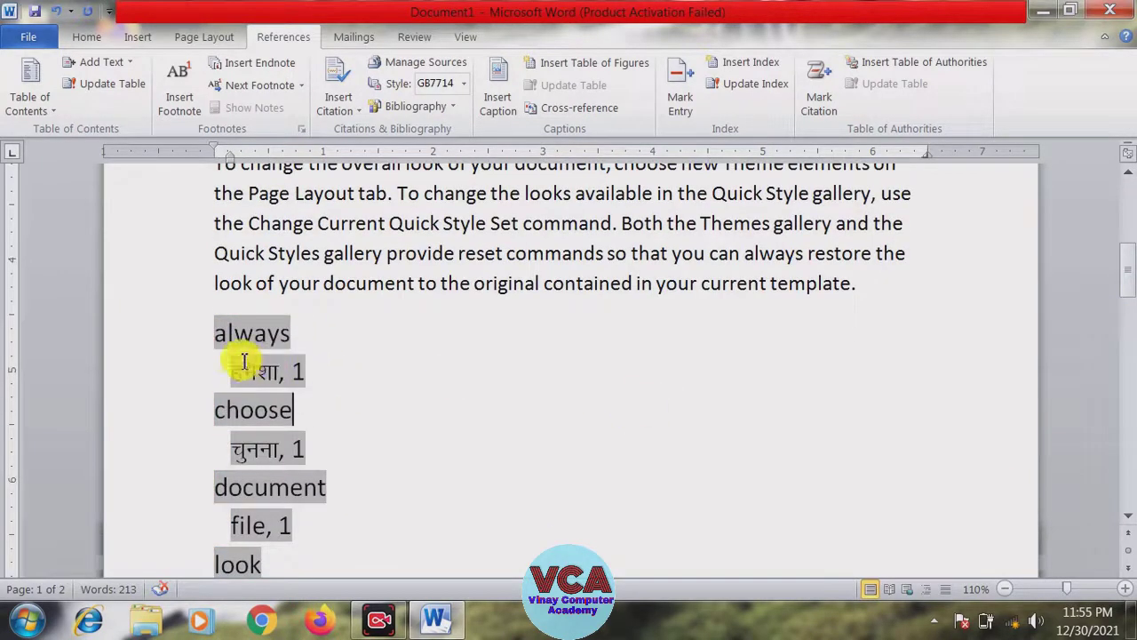
mouse_move(290, 335)
mouse_down()
mouse_move(278, 338)
mouse_move(297, 334)
mouse_up()
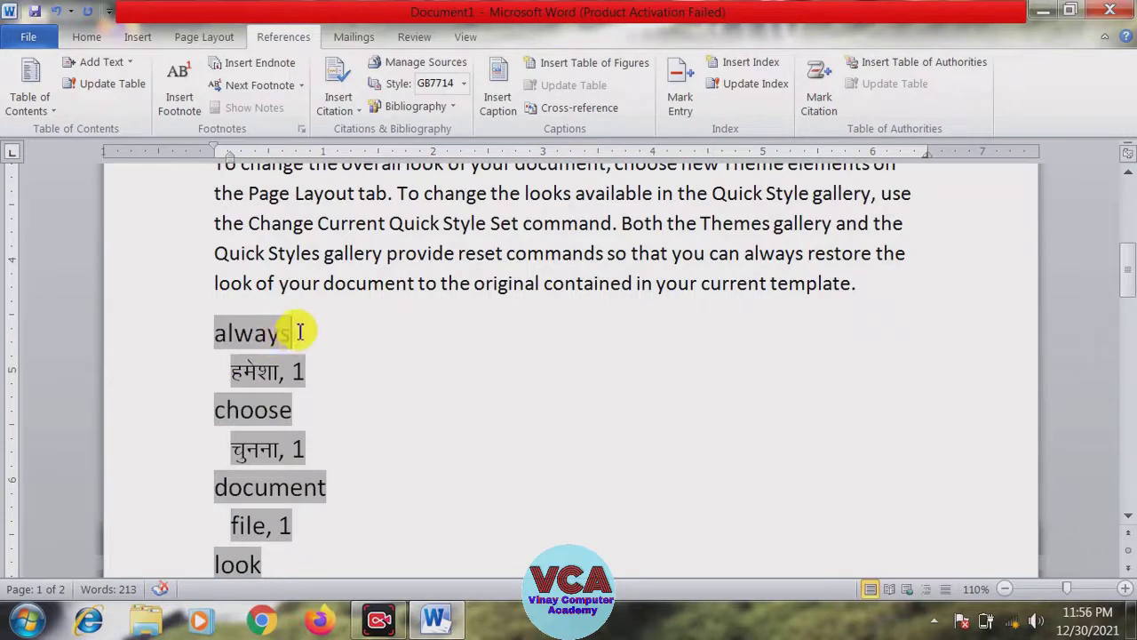
Join always-हमेशा and choose-चुनना into single lines, removing their page numbers
click(299, 332)
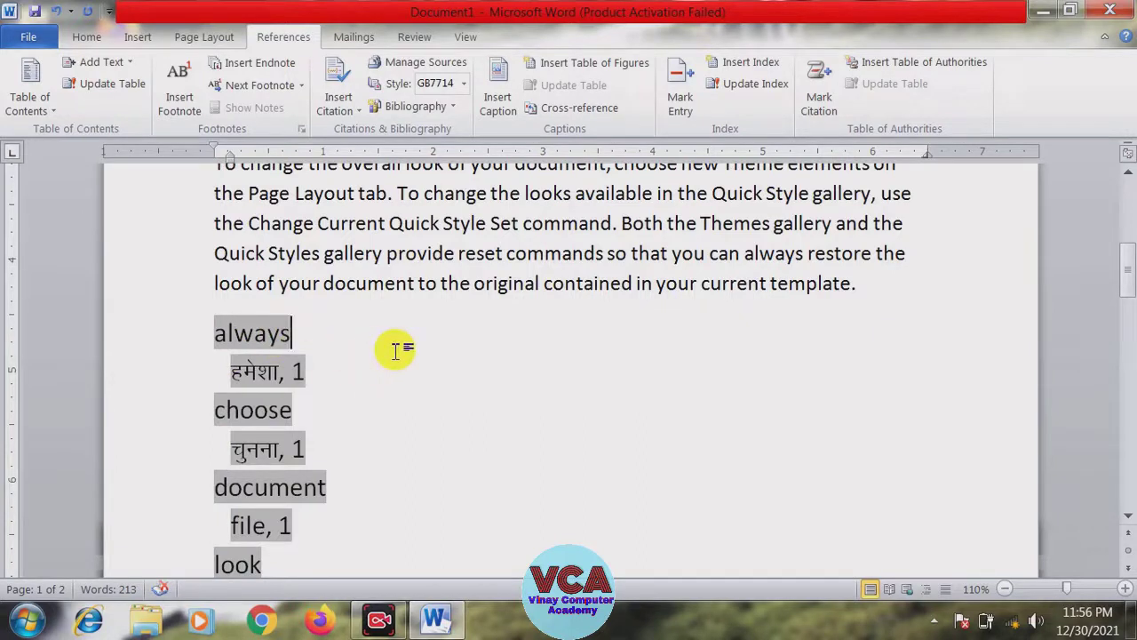
text(-)
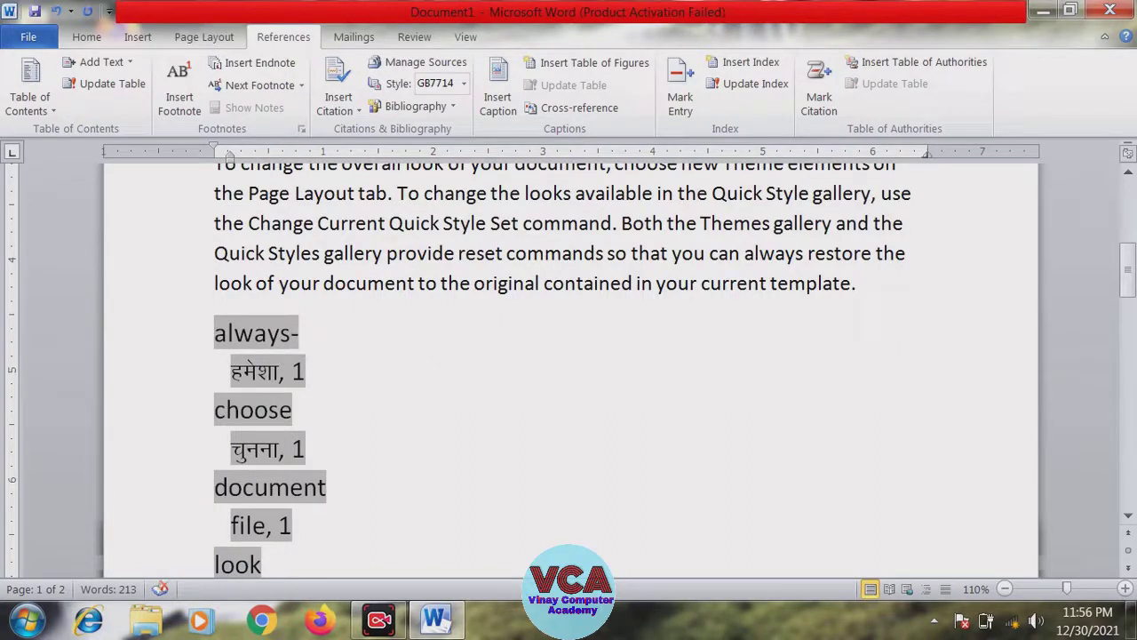
key(Delete)
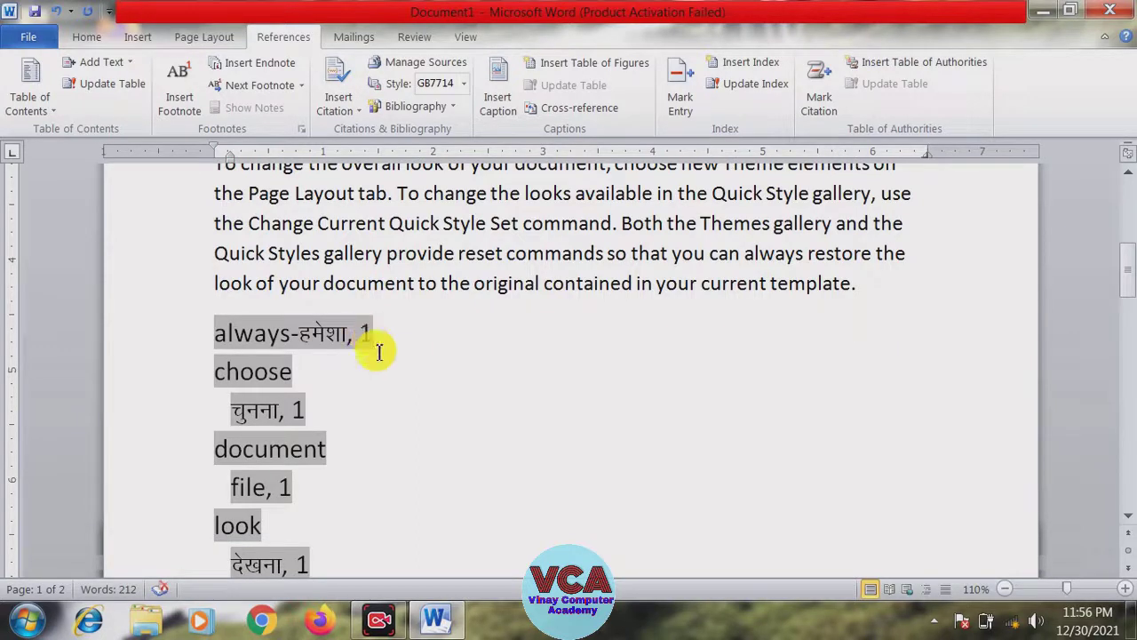
key(BackSpace)
key(BackSpace)
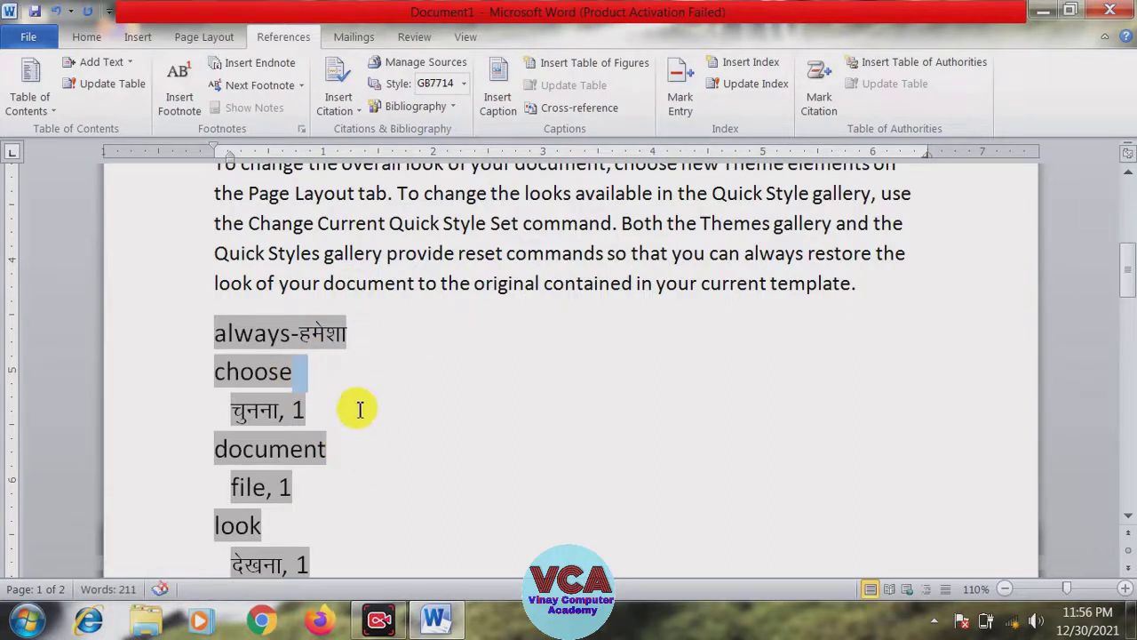
click(293, 371)
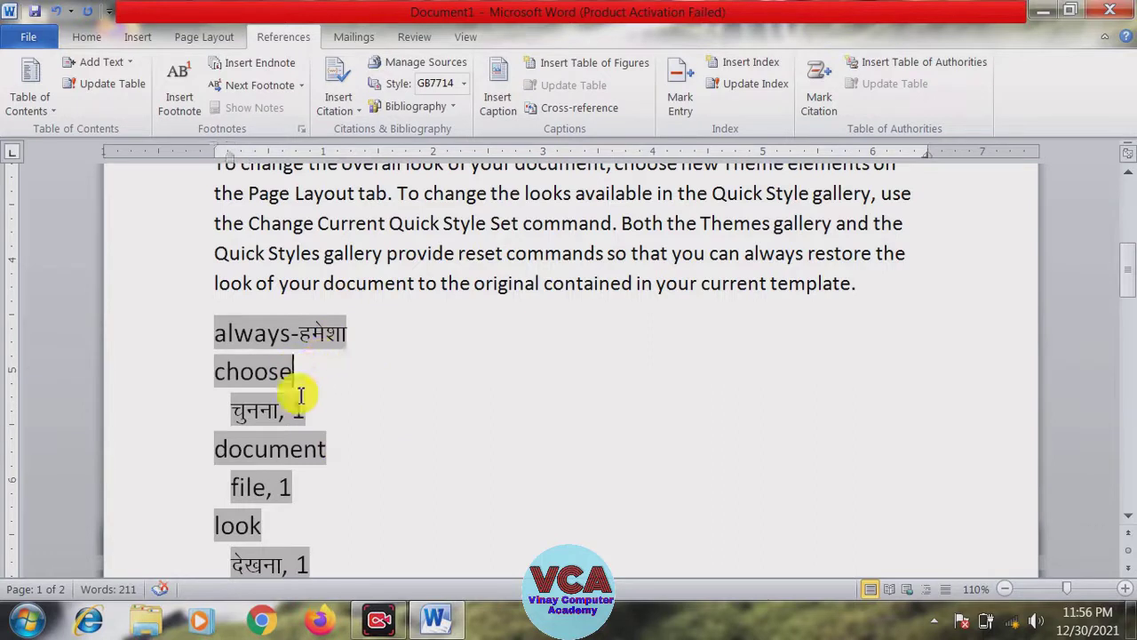
text(-)
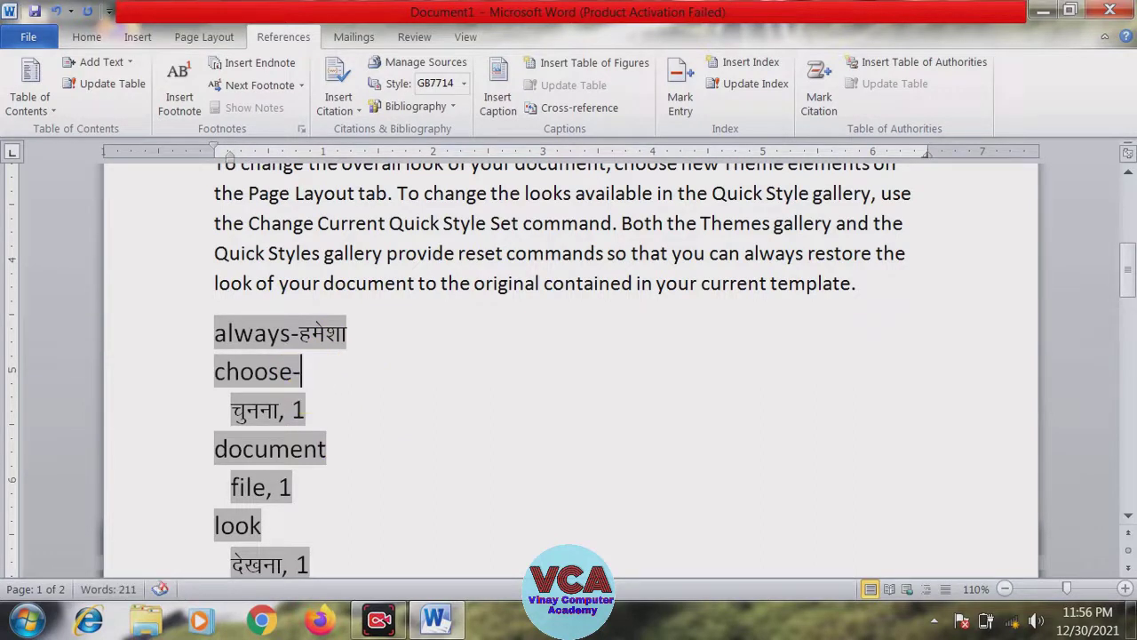
key(Delete)
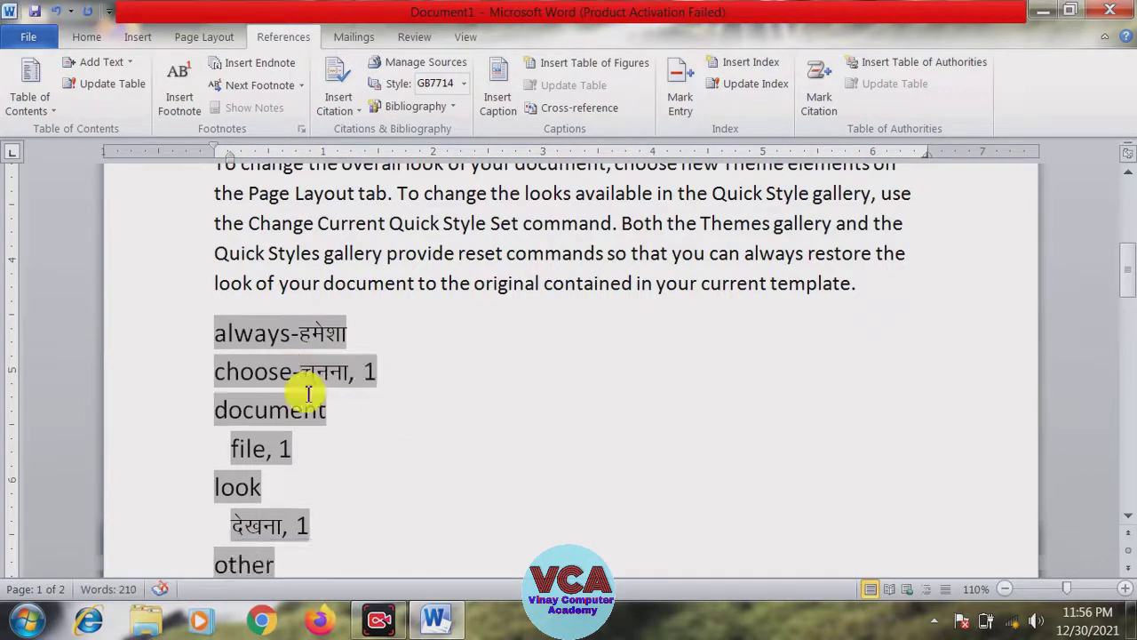
click(378, 371)
key(BackSpace)
key(BackSpace)
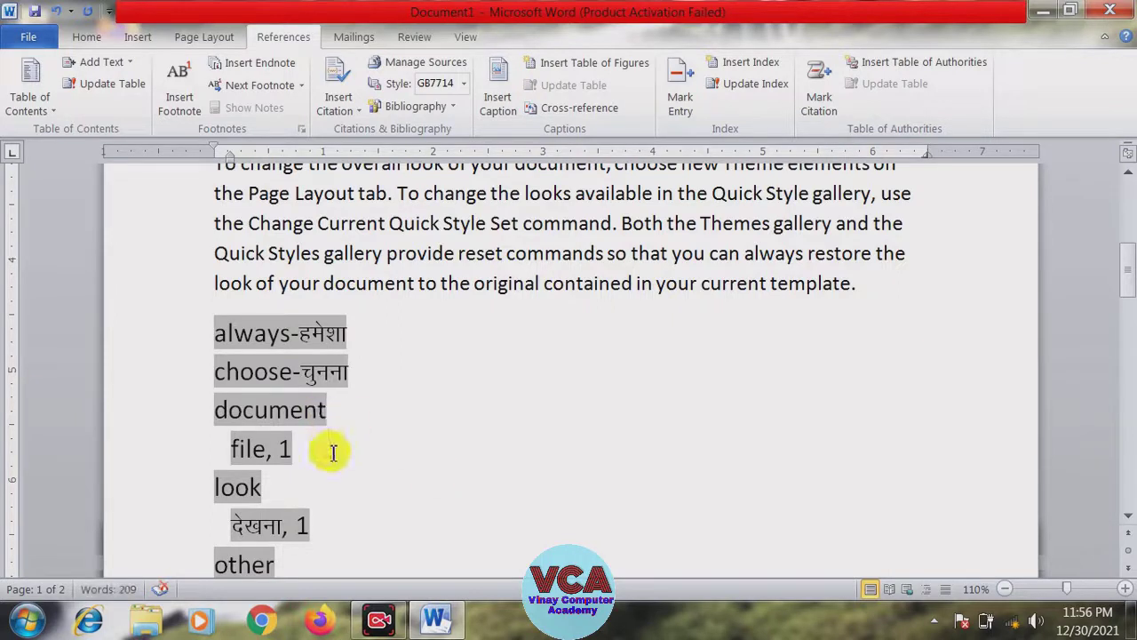
Join document-file and look-देखना into single lines without page numbers
text(-)
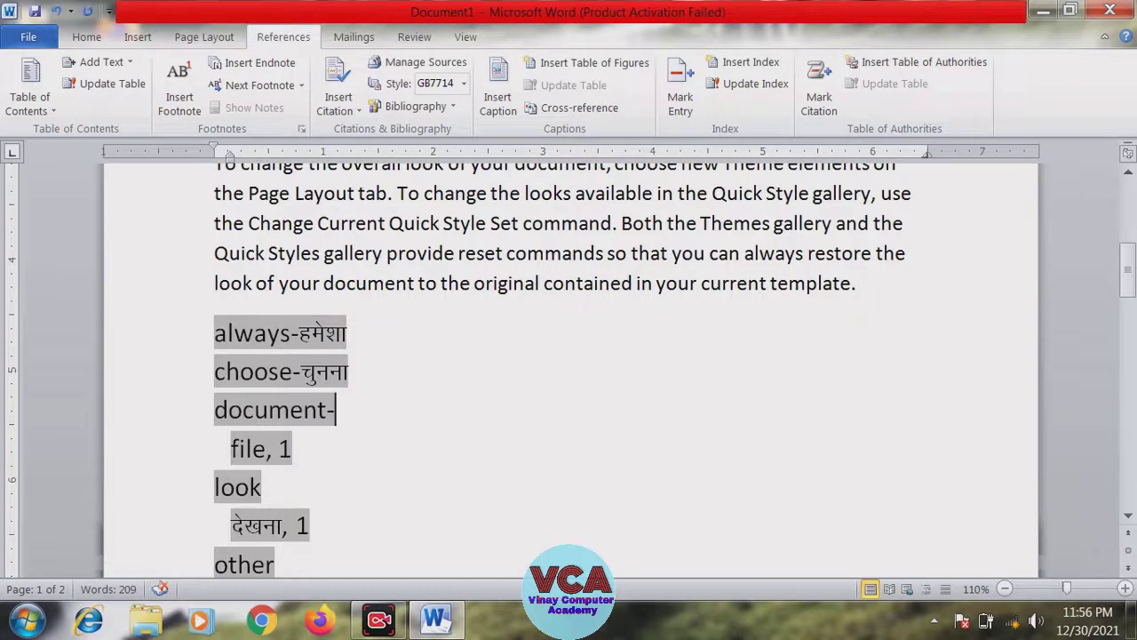
key(Delete)
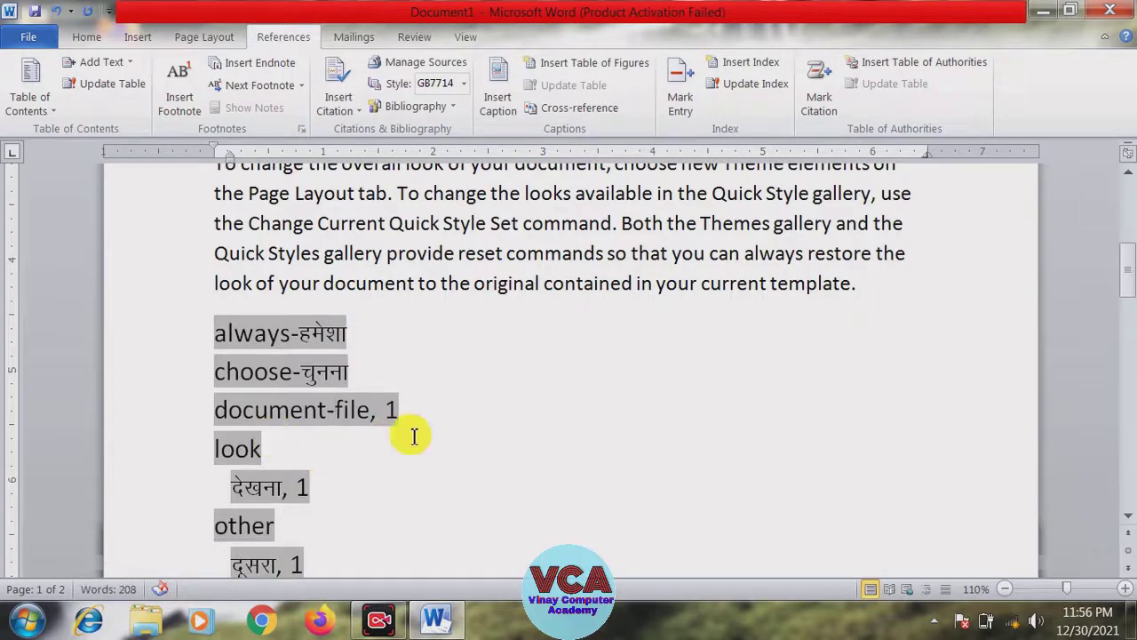
click(400, 410)
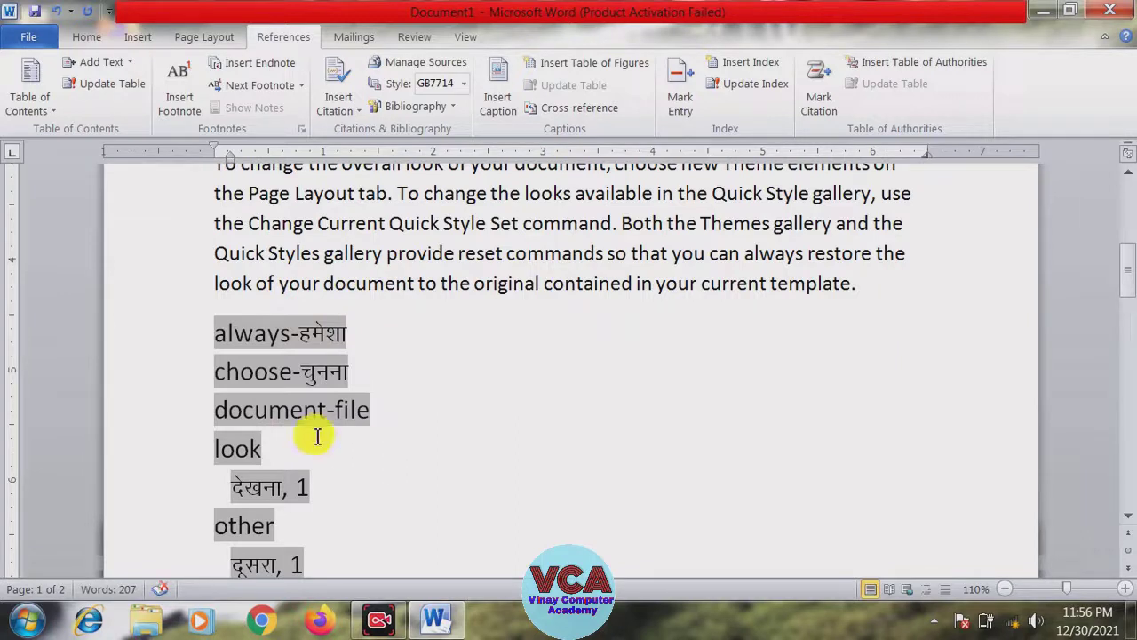
click(264, 450)
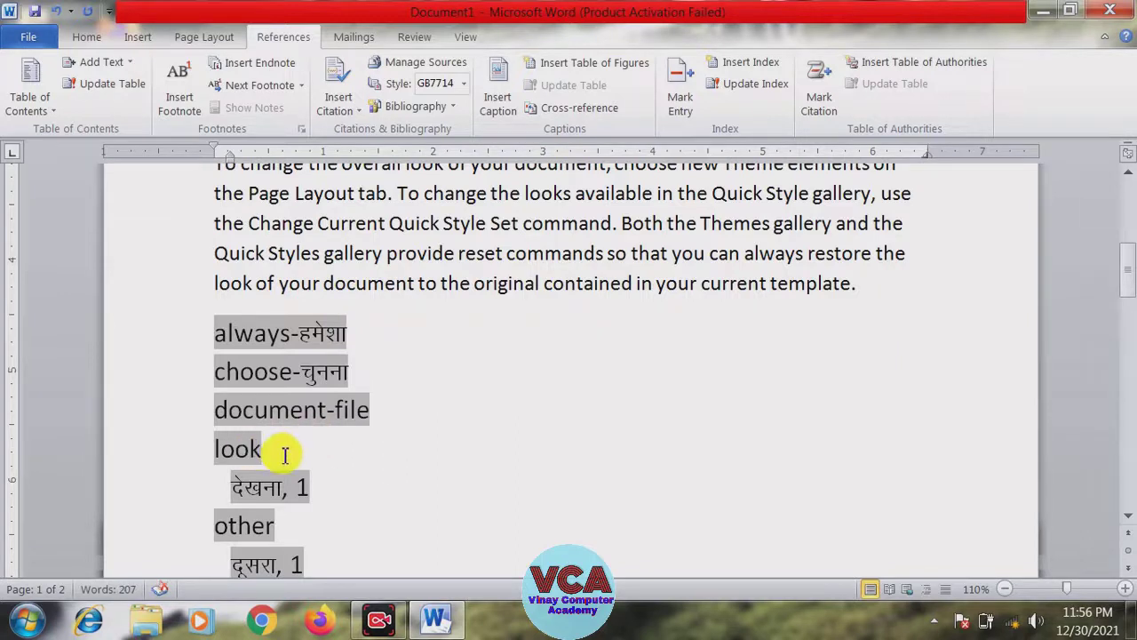
text(-)
key(Delete)
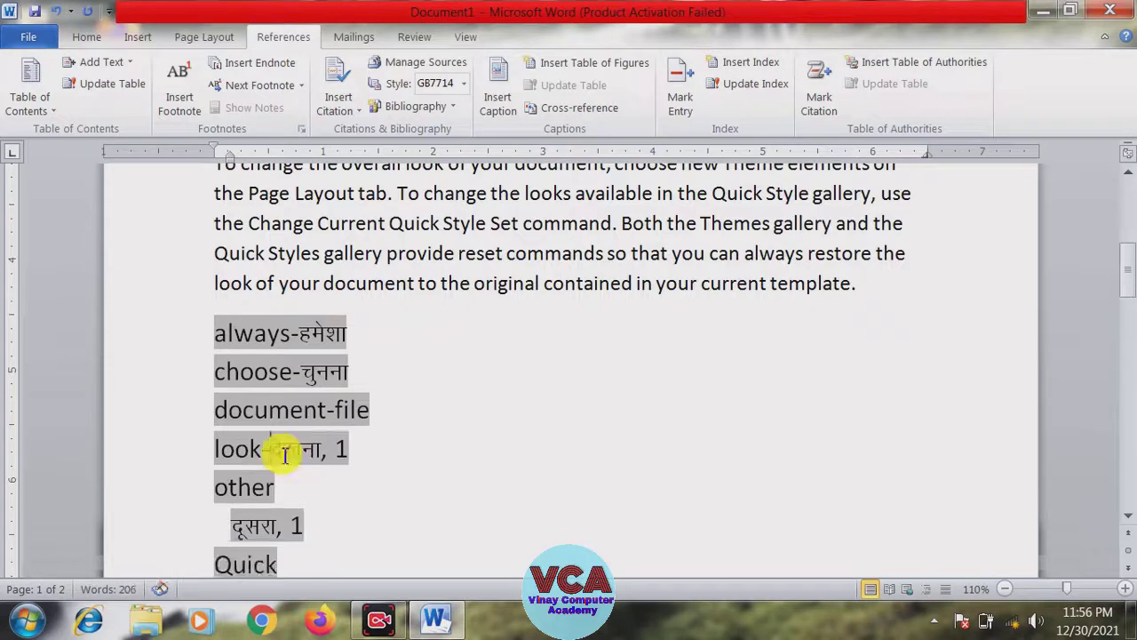
click(351, 451)
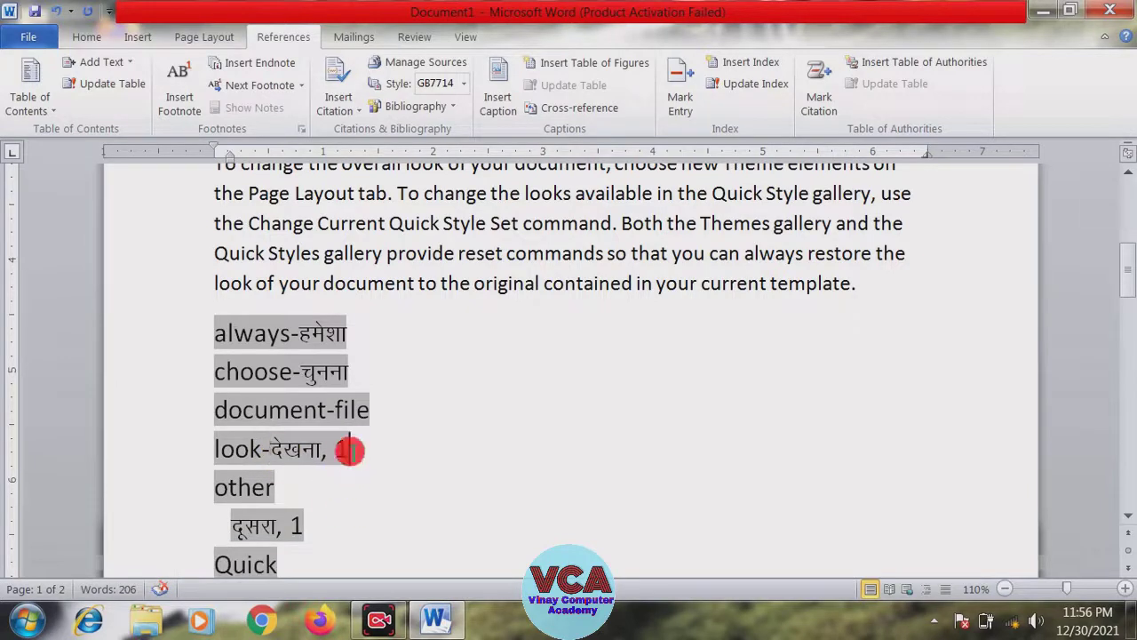
key(BackSpace)
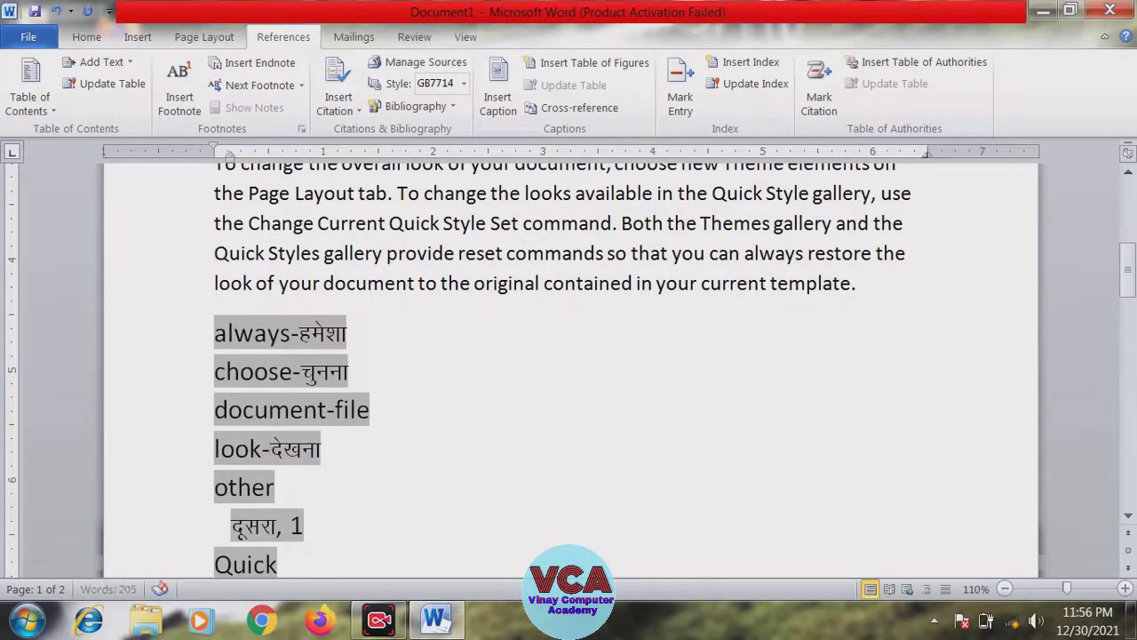
click(466, 282)
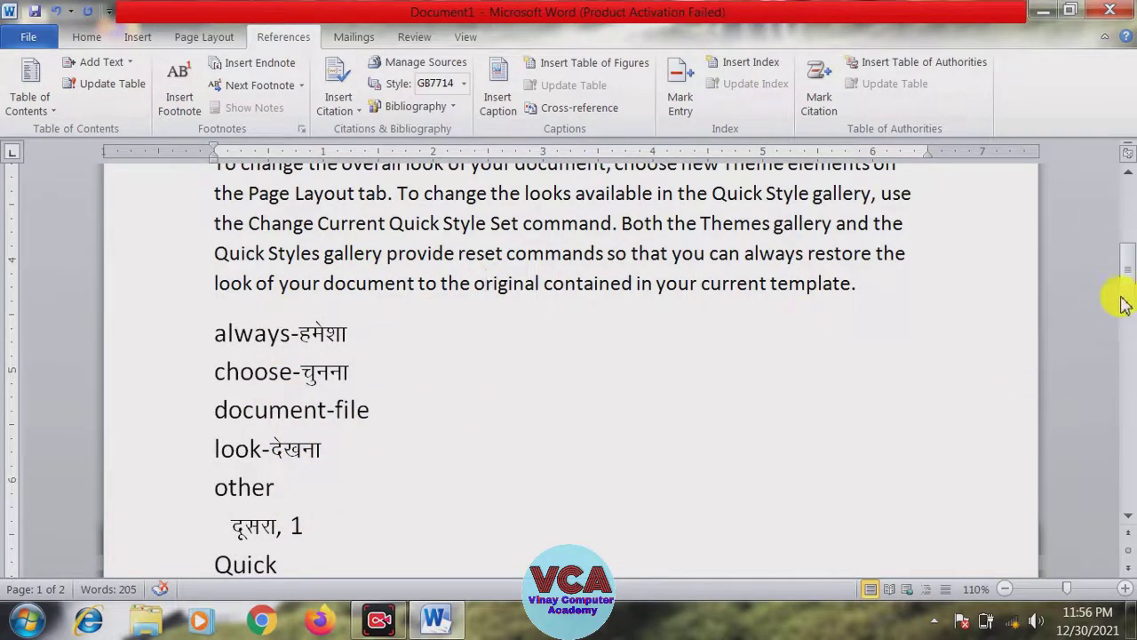
mouse_move(1121, 302)
mouse_down()
mouse_move(1130, 275)
mouse_move(1128, 333)
mouse_move(1130, 246)
mouse_up()
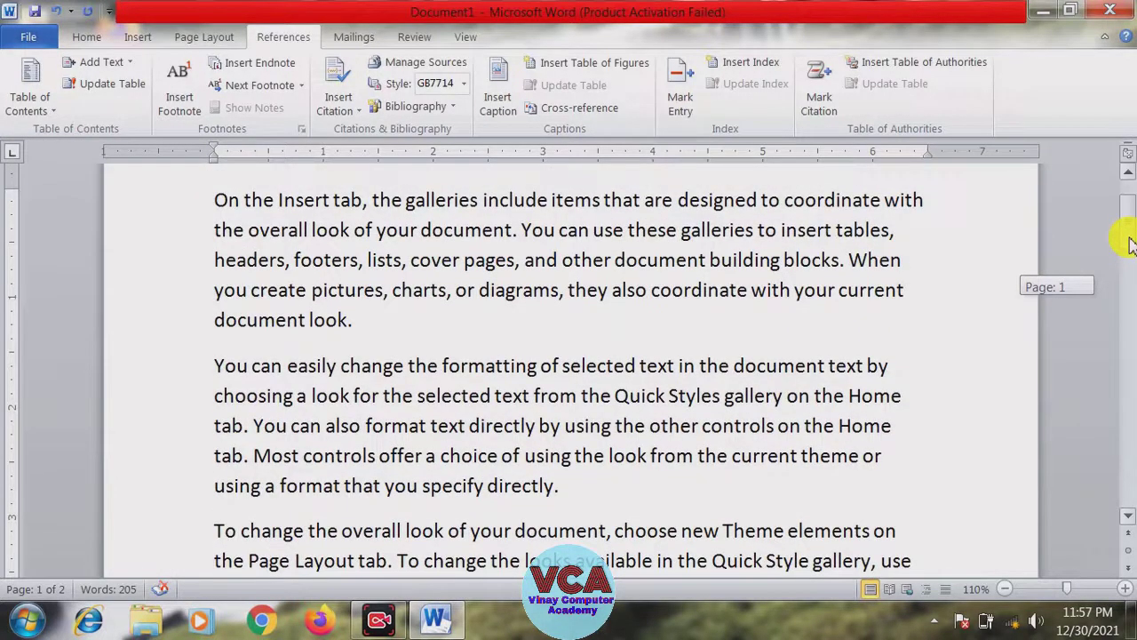
drag(1130, 246, 1130, 300)
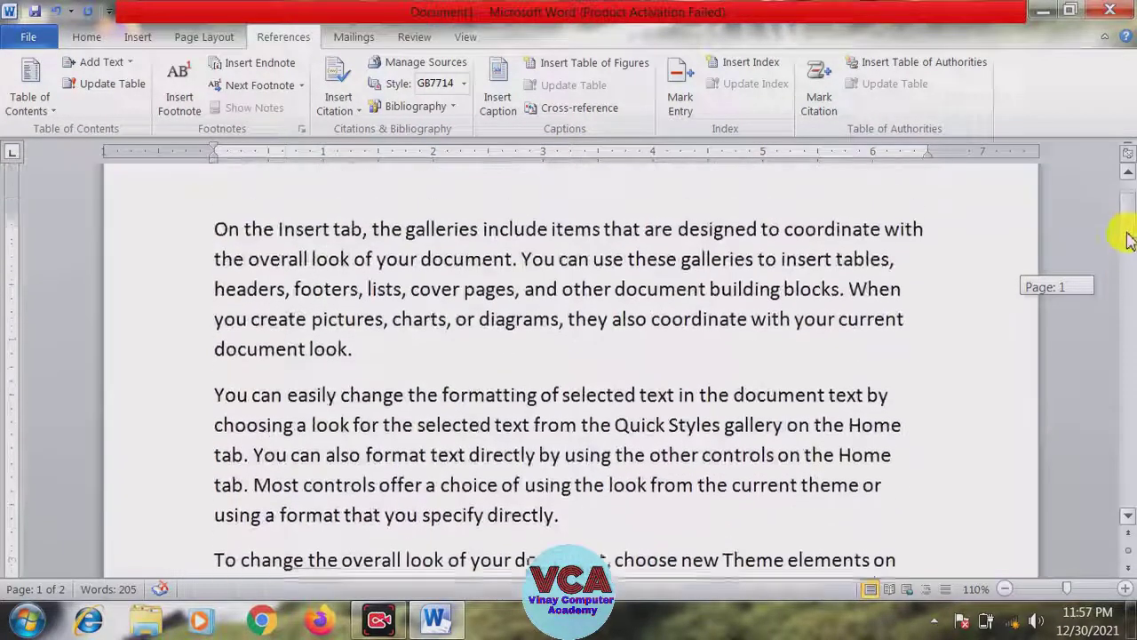
drag(1130, 300, 1128, 235)
click(897, 329)
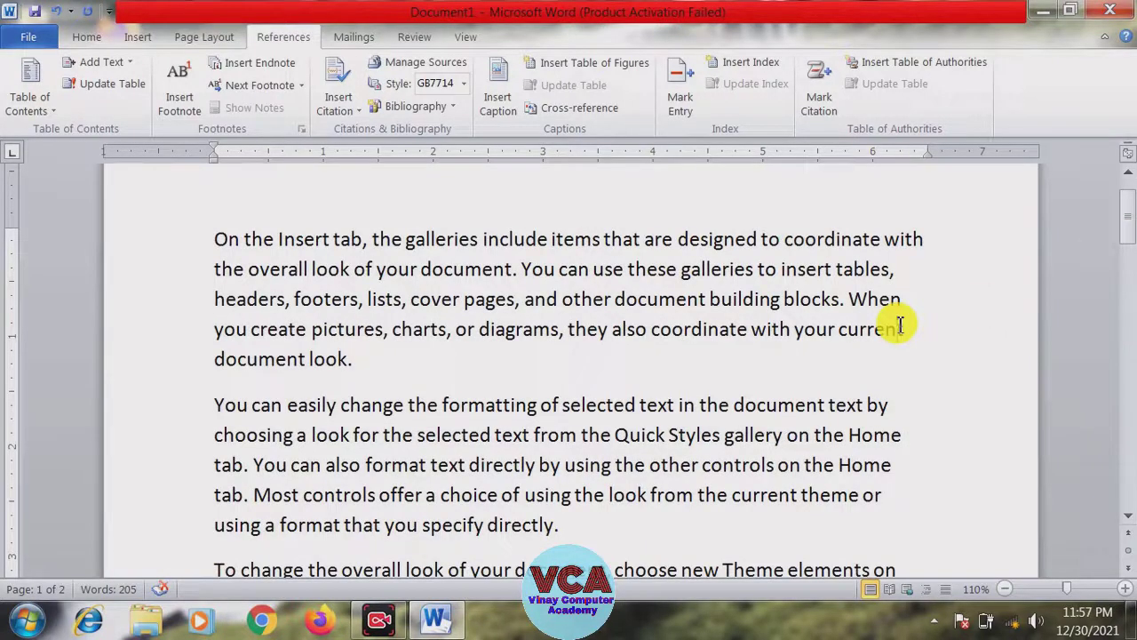